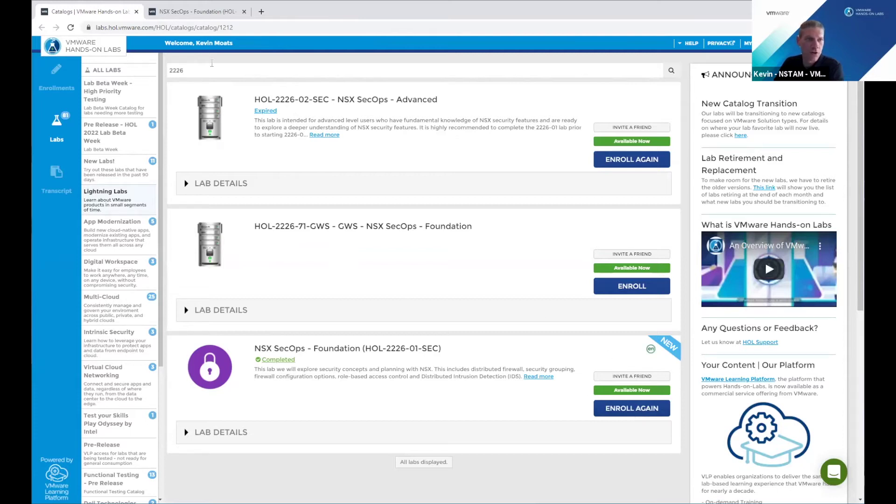
# Step: Open the running NSX SecOps - Foundation lab console, clear away its contents list and manual, and extend the lab time
pyautogui.click(192, 13)
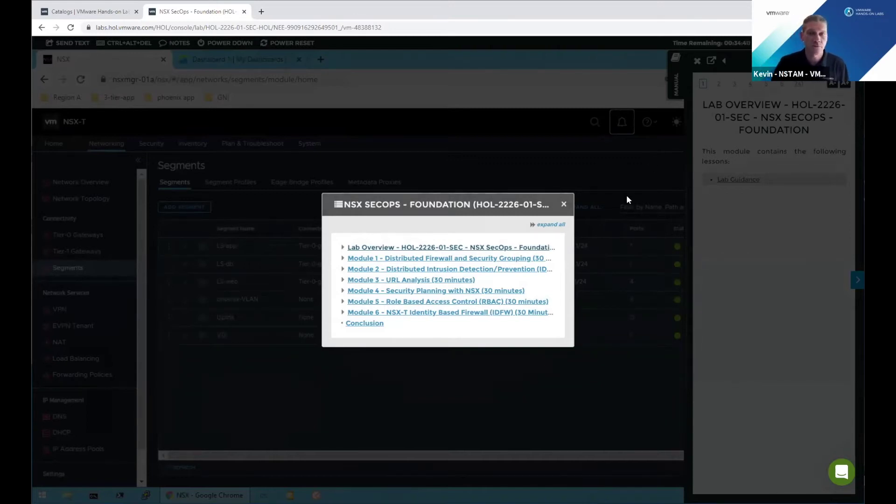
pyautogui.click(566, 206)
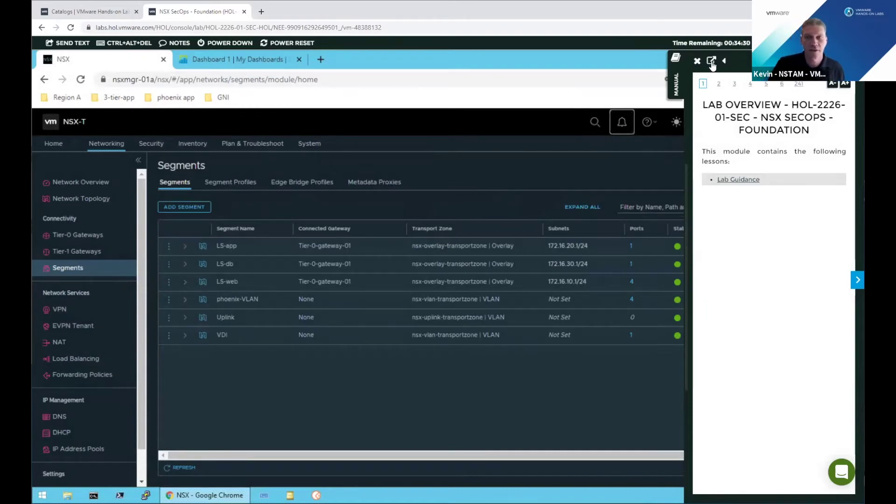
pyautogui.click(697, 61)
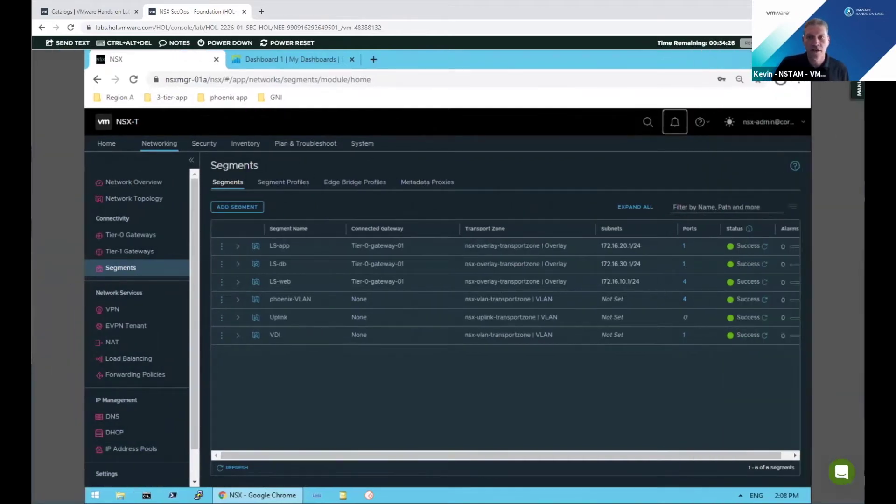
pyautogui.click(748, 43)
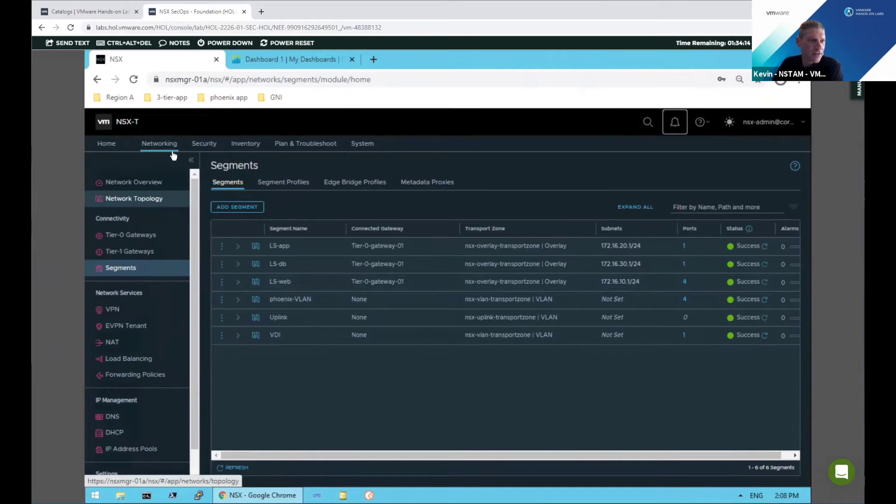
# Step: Open the Distributed Firewall's application rules and expand the 3-tier-app and Default Layer3 policies
pyautogui.click(210, 150)
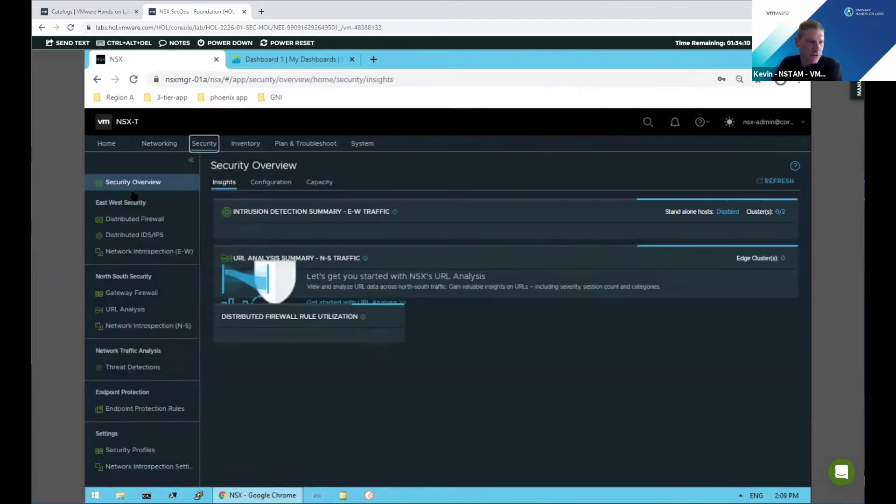
pyautogui.click(123, 219)
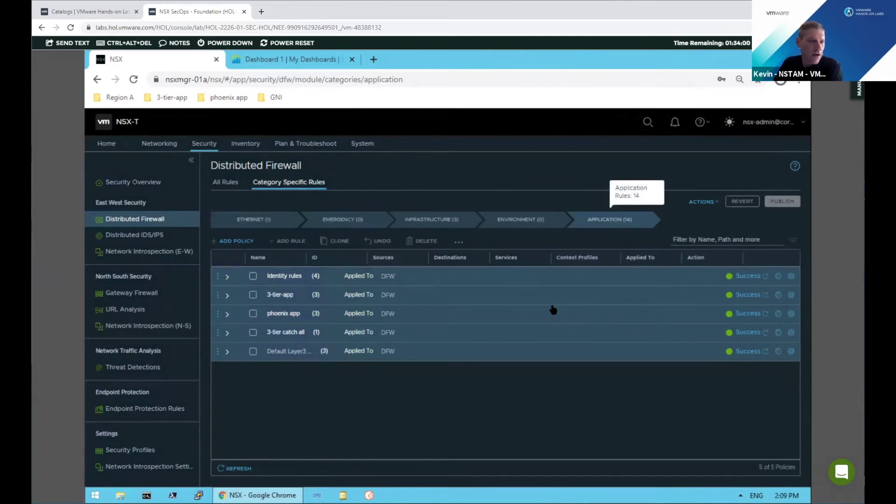
pyautogui.click(273, 277)
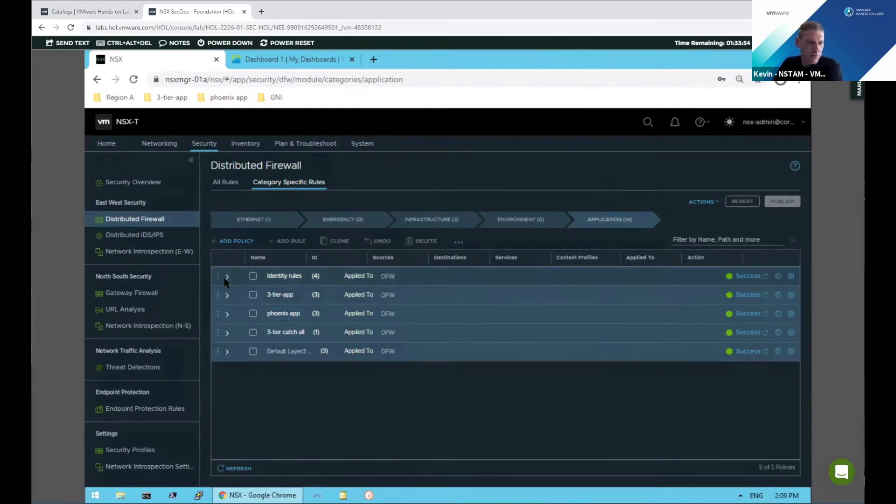
pyautogui.click(227, 295)
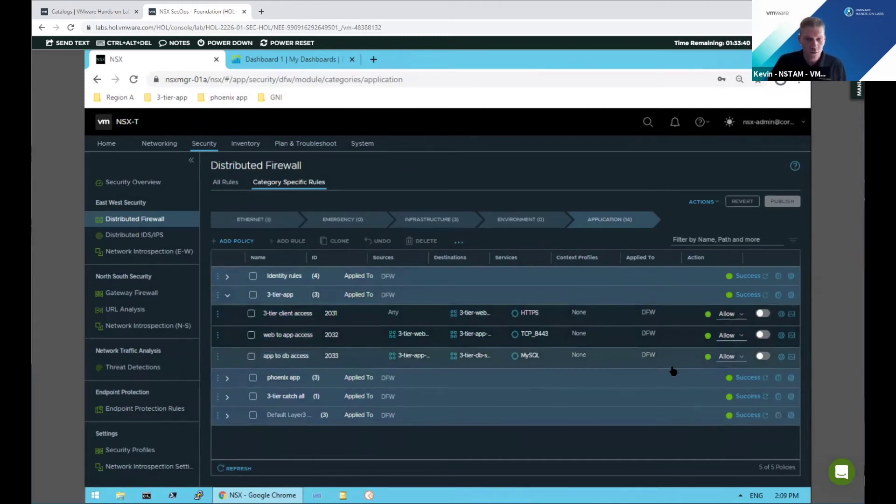
pyautogui.click(226, 416)
pyautogui.scroll(-1, 513, 397)
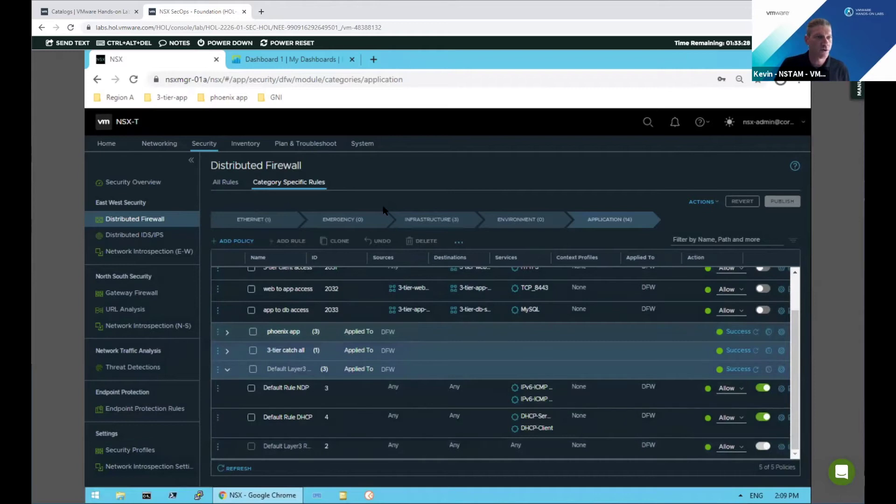
# Step: Open the 3-tier app's web-01a page in a new browser tab and filter the customer names by "dun"
pyautogui.click(374, 60)
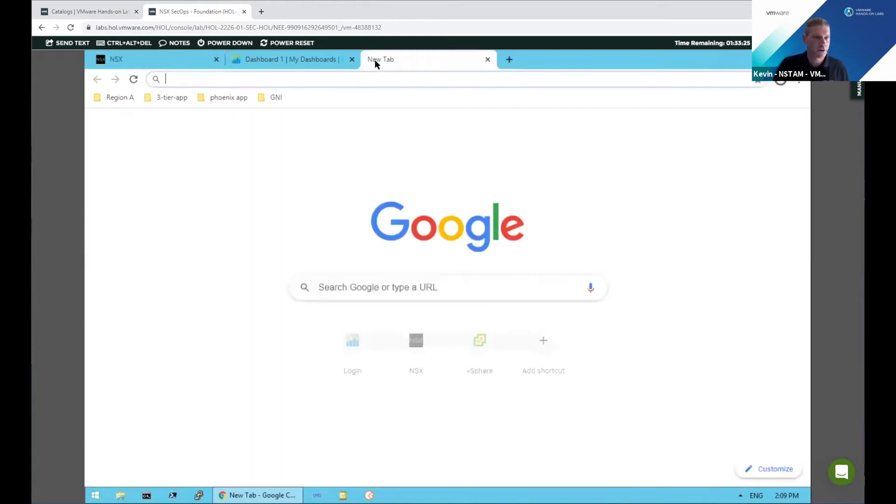
pyautogui.click(168, 101)
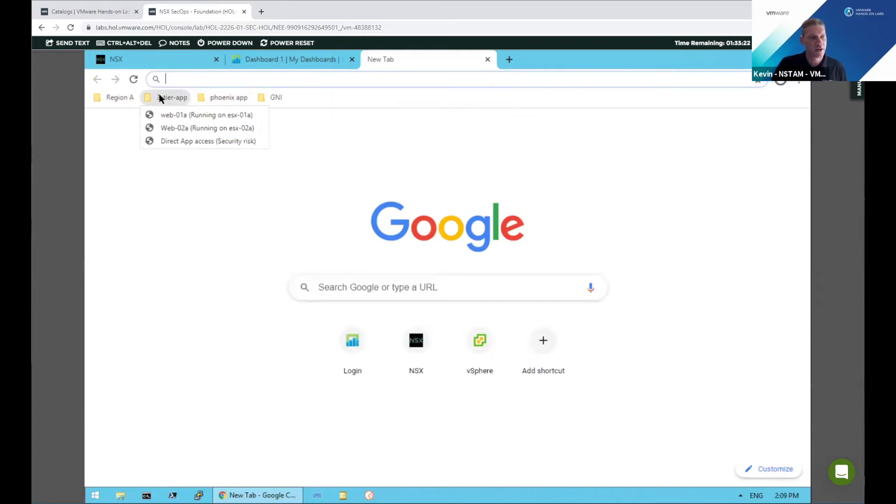
pyautogui.click(171, 115)
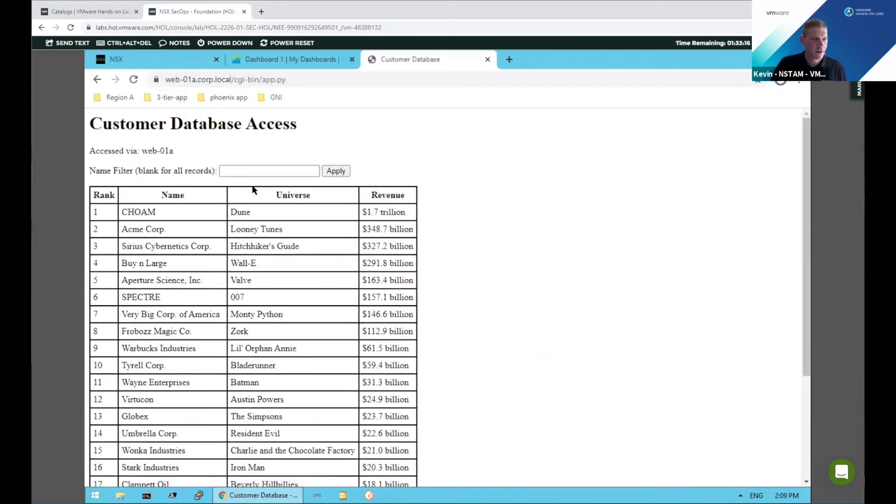
pyautogui.click(255, 173)
pyautogui.write('dun')
pyautogui.press('Return')
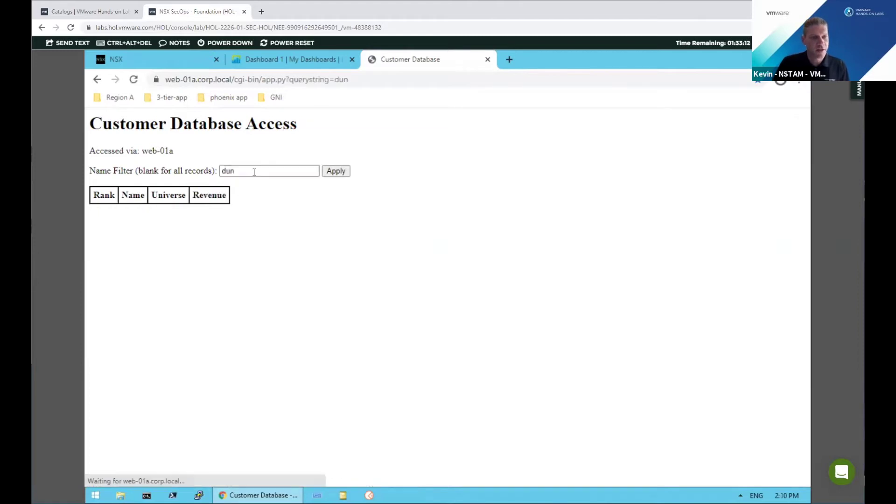
# Step: Clear the customer name filter and open the 3-tier app through web-02a
pyautogui.click(241, 171)
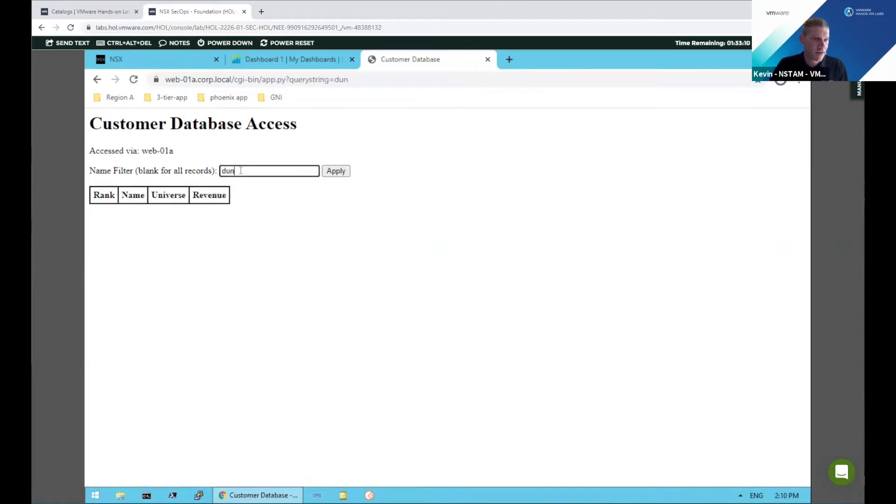
pyautogui.hotkey('ctrl', 'a')
pyautogui.press('BackSpace')
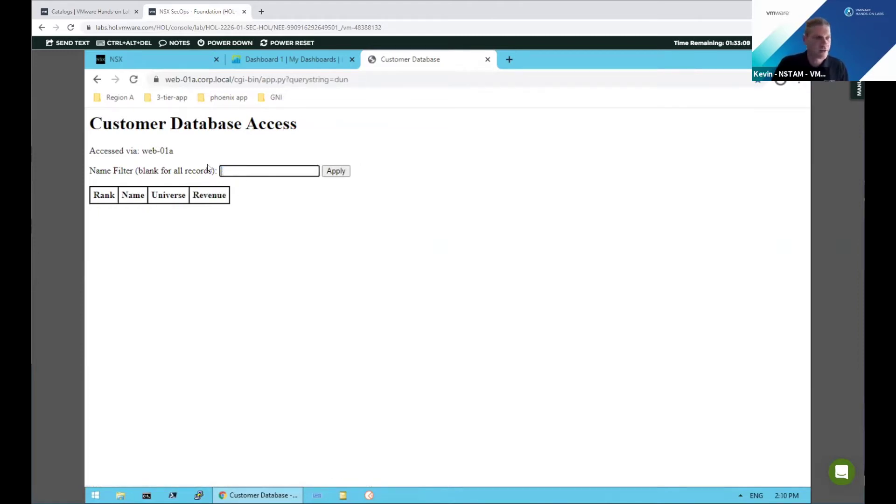
pyautogui.click(172, 100)
pyautogui.click(177, 128)
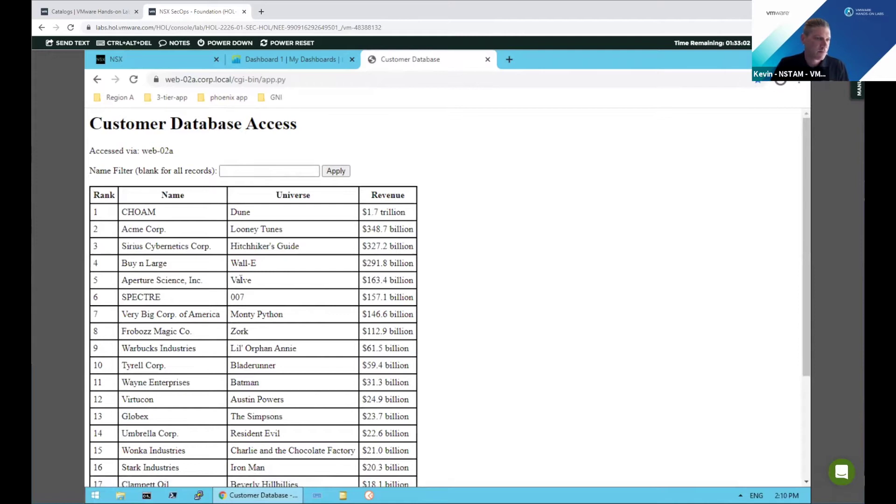
# Step: Set the Default Layer3 rule's action to Drop and publish it, reloading the web-02a page to test access
pyautogui.click(155, 61)
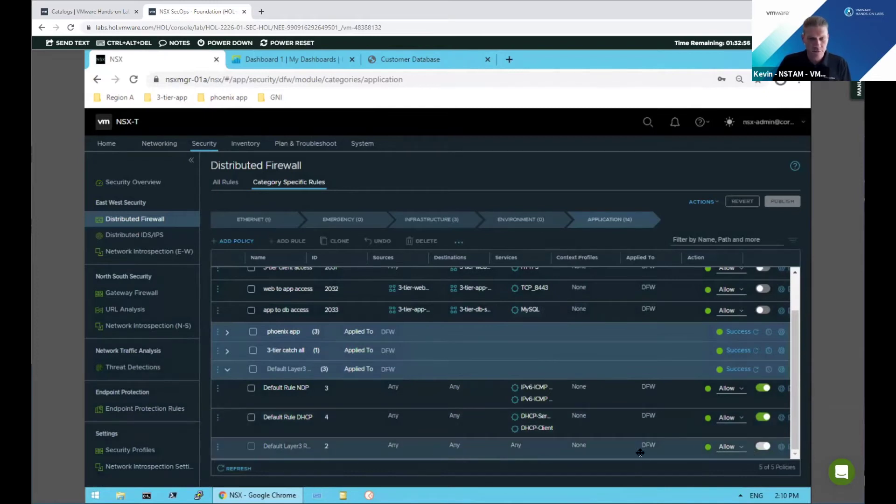
pyautogui.click(741, 449)
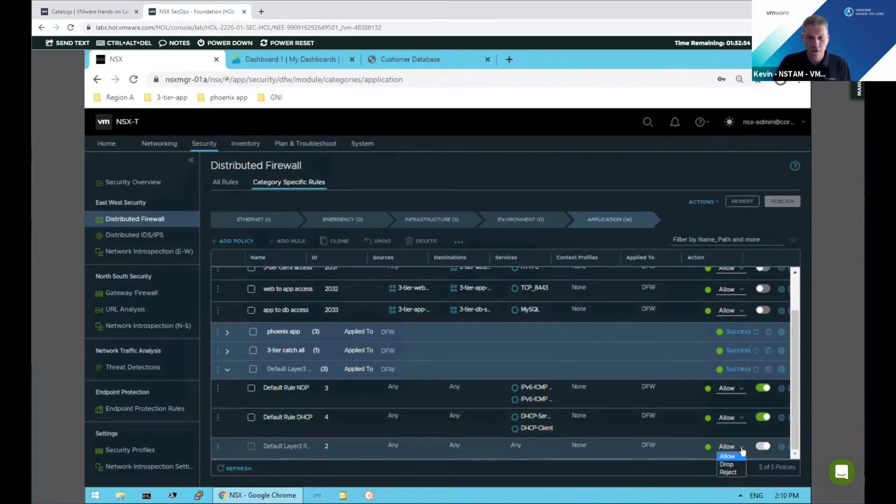
pyautogui.click(735, 466)
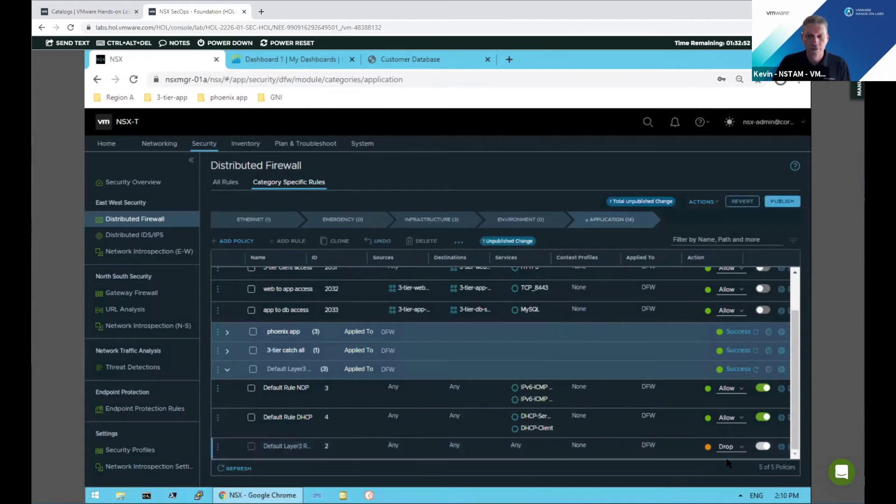
pyautogui.click(780, 205)
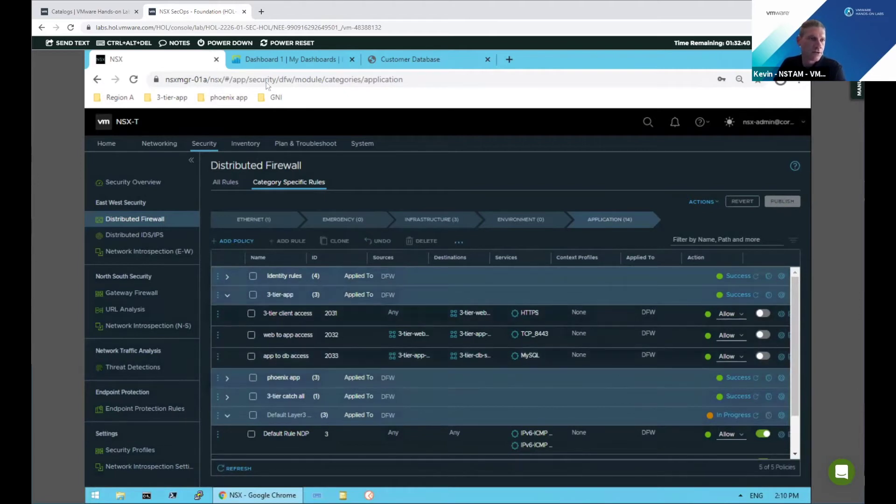
pyautogui.click(370, 60)
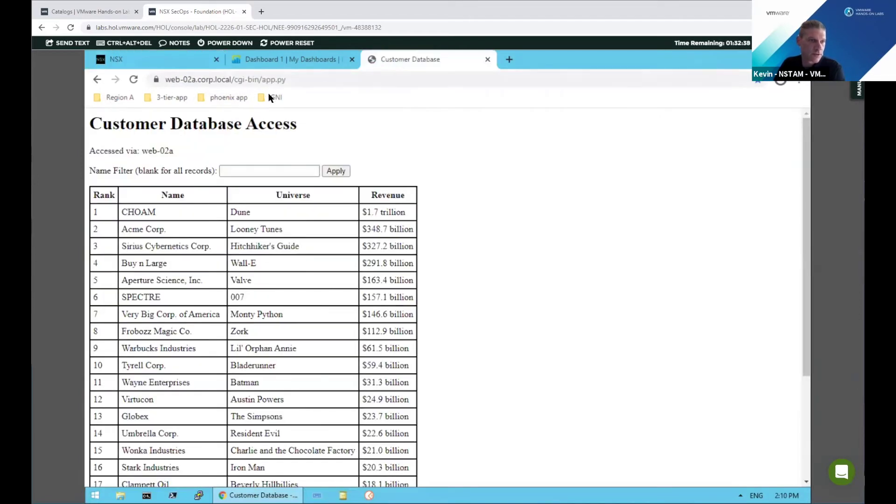
pyautogui.click(134, 80)
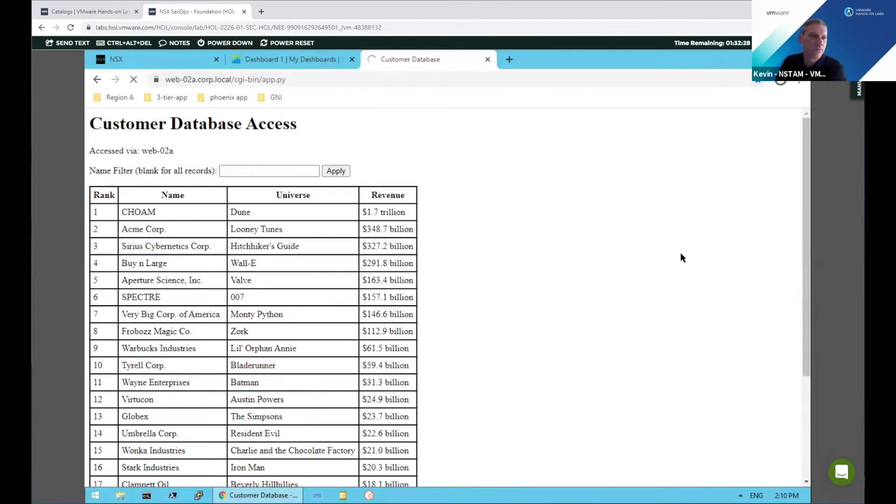
# Step: Review the logging settings and log label of the 3-tier client access rule without changing them
pyautogui.click(125, 60)
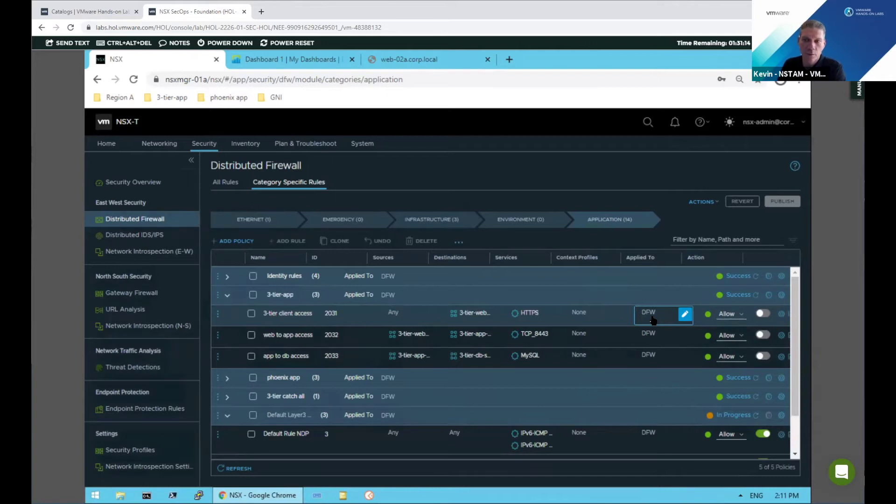
pyautogui.click(782, 317)
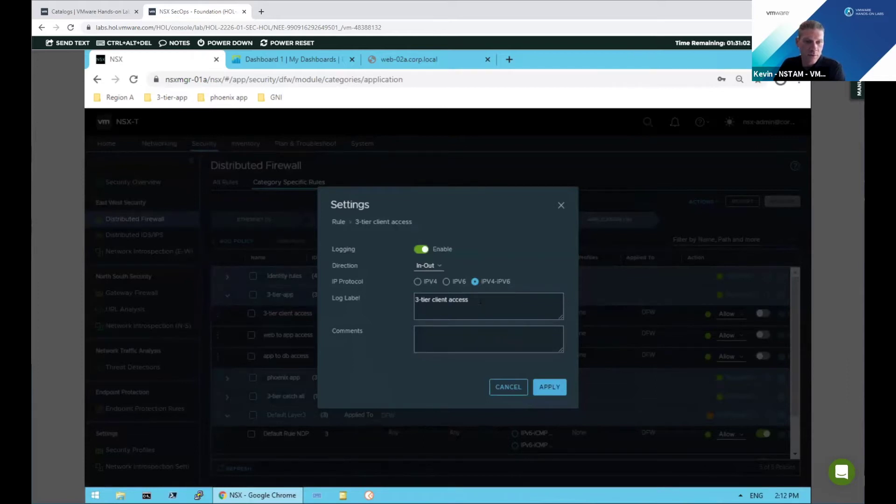
pyautogui.moveTo(469, 300); pyautogui.dragTo(395, 298)
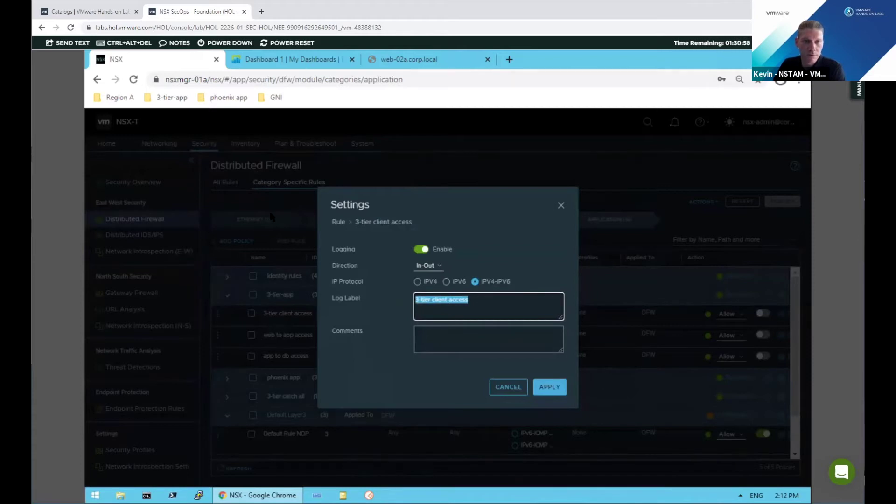
pyautogui.click(515, 392)
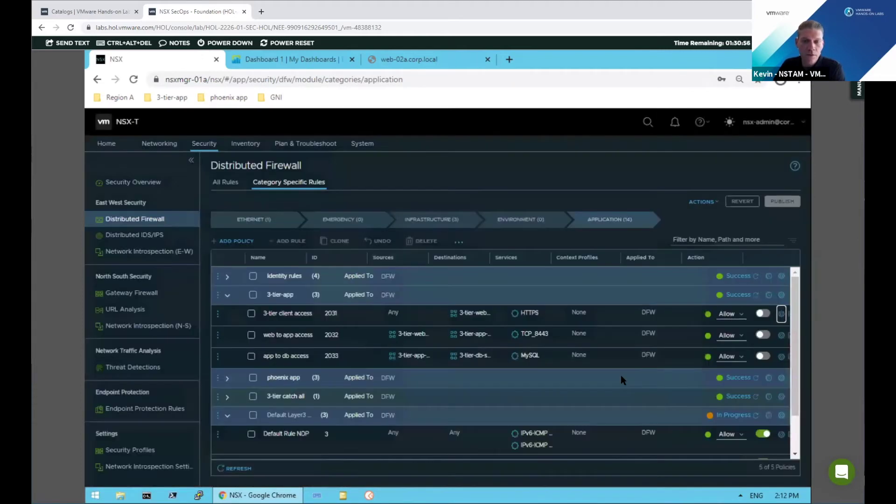
# Step: Enable the 3-tier client access, web to app access and app to db access rules and publish the changes
pyautogui.click(762, 335)
pyautogui.click(762, 358)
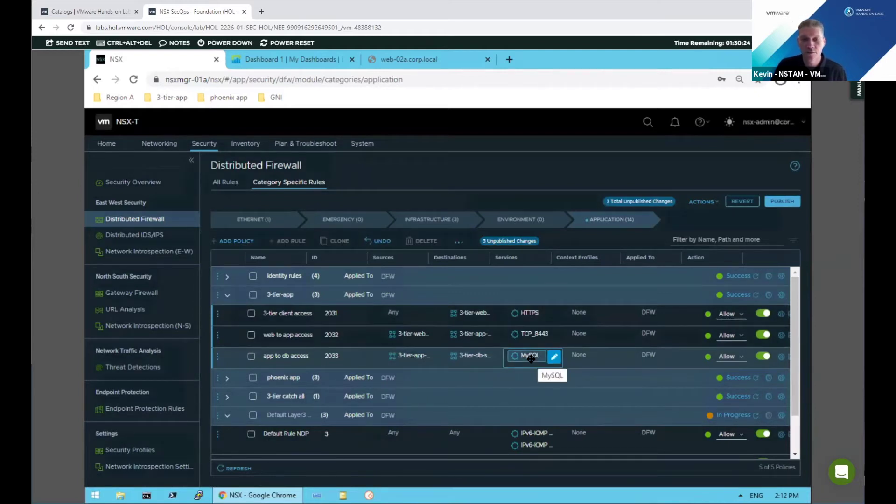
pyautogui.click(790, 202)
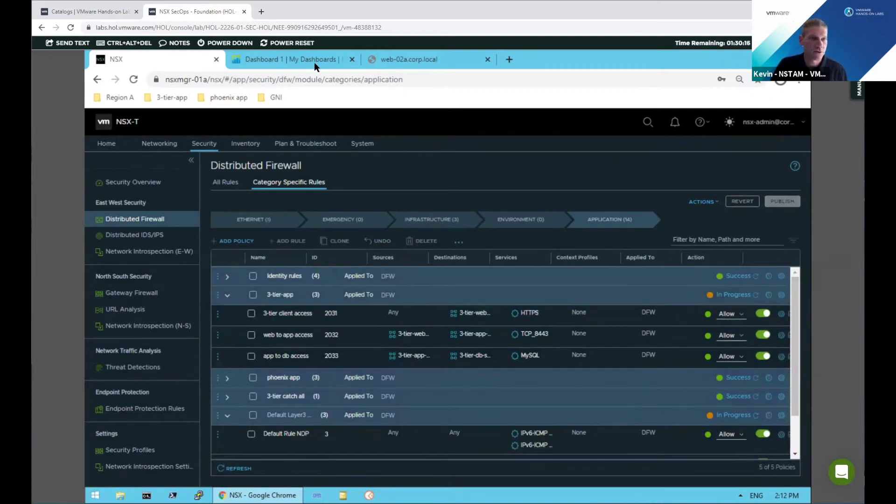
# Step: Test access to the customer database by reloading the web-02a page and opening the app through web-01a
pyautogui.click(377, 59)
pyautogui.press('F5')
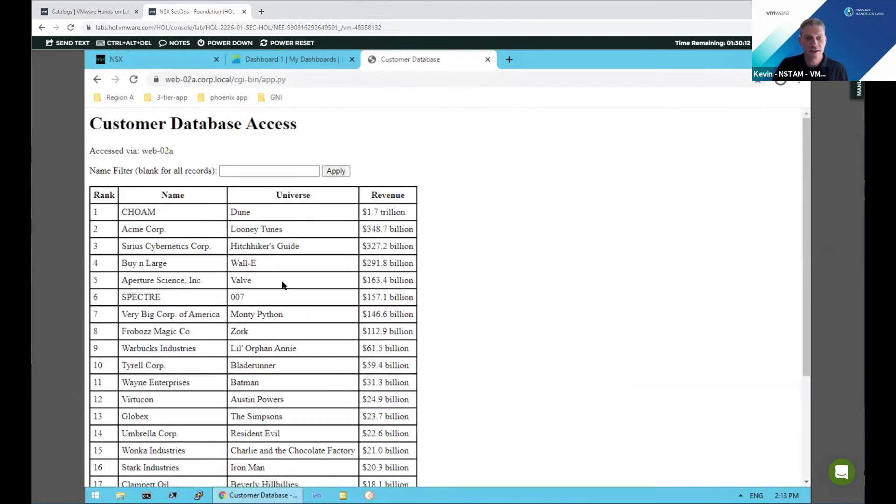
pyautogui.click(176, 100)
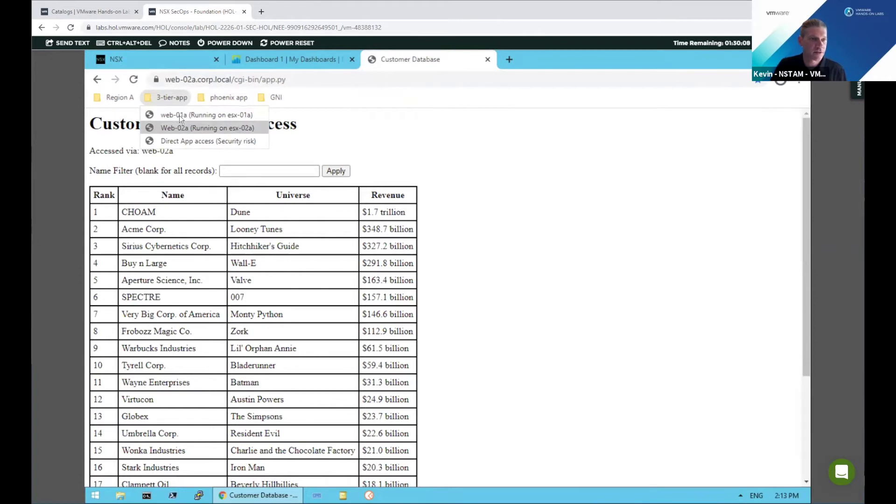
pyautogui.click(178, 115)
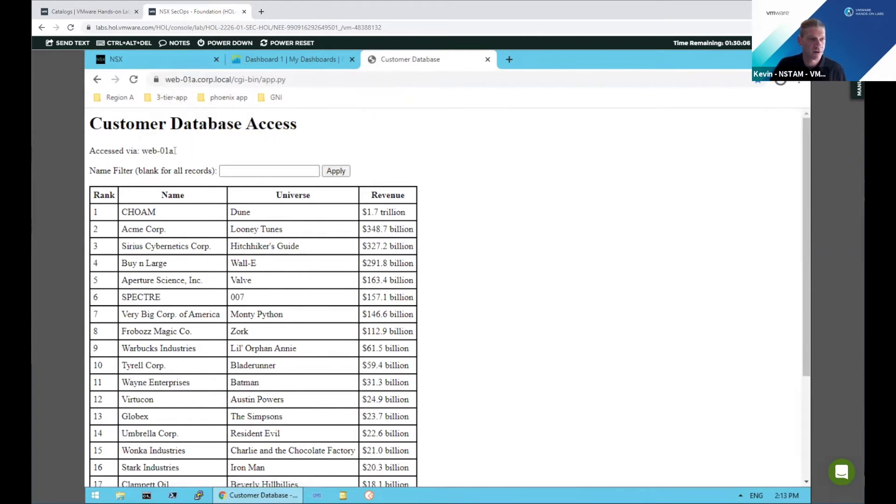
pyautogui.moveTo(140, 151); pyautogui.dragTo(174, 151)
pyautogui.click(297, 155)
# Step: Refresh Dashboard 1 in Log Insight and open the 3-tier client access widget in Interactive Analytics
pyautogui.click(275, 60)
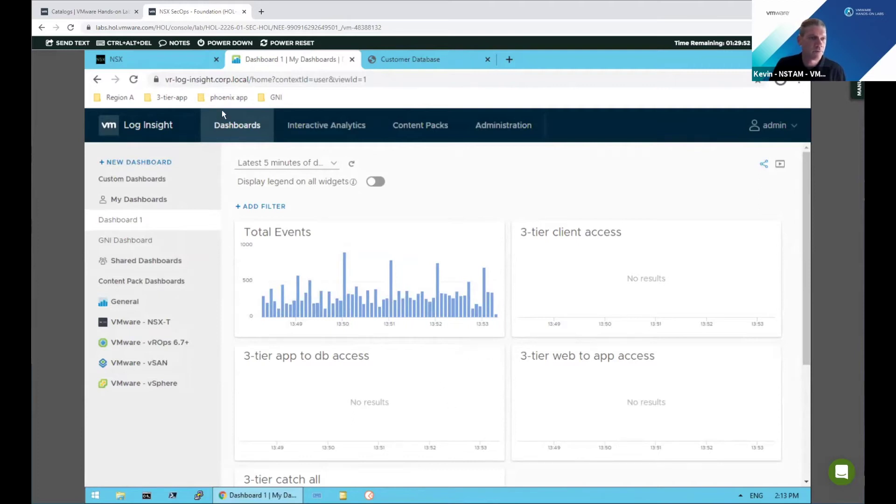
pyautogui.click(134, 79)
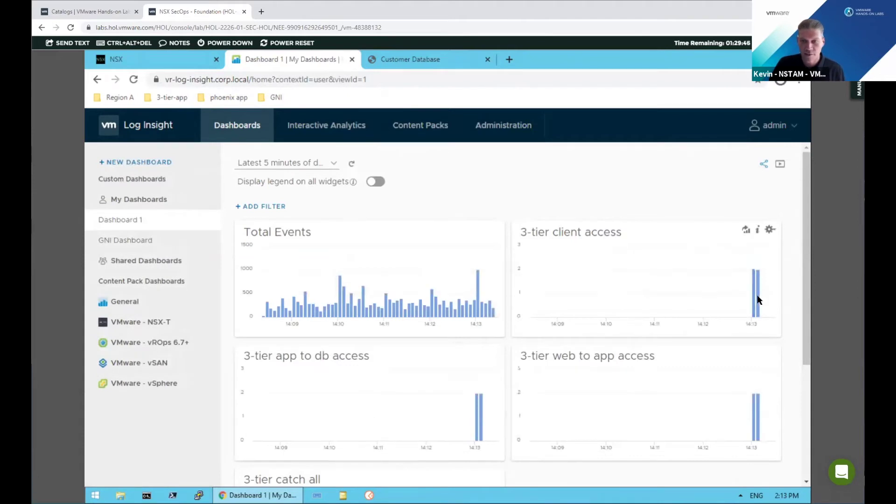
pyautogui.moveTo(759, 413)
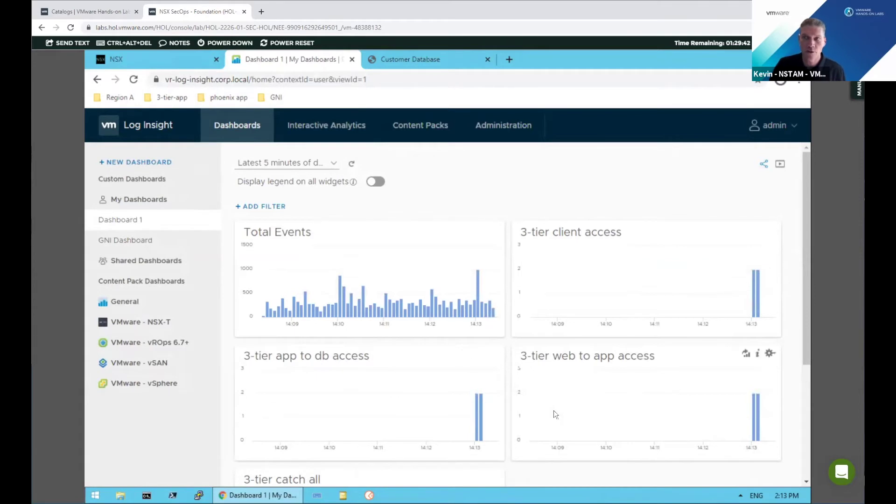
pyautogui.click(747, 231)
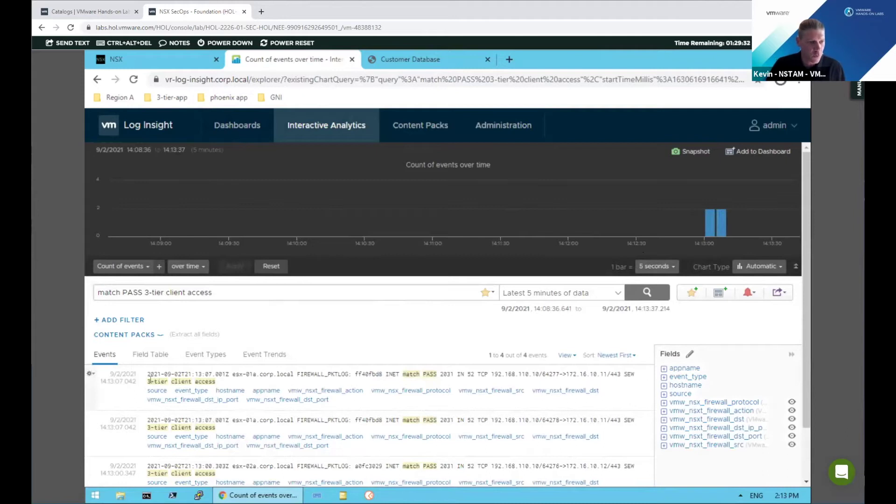
# Step: Examine the newest log event for its 3-tier client access label and the match PASS action
pyautogui.moveTo(148, 382); pyautogui.dragTo(214, 381)
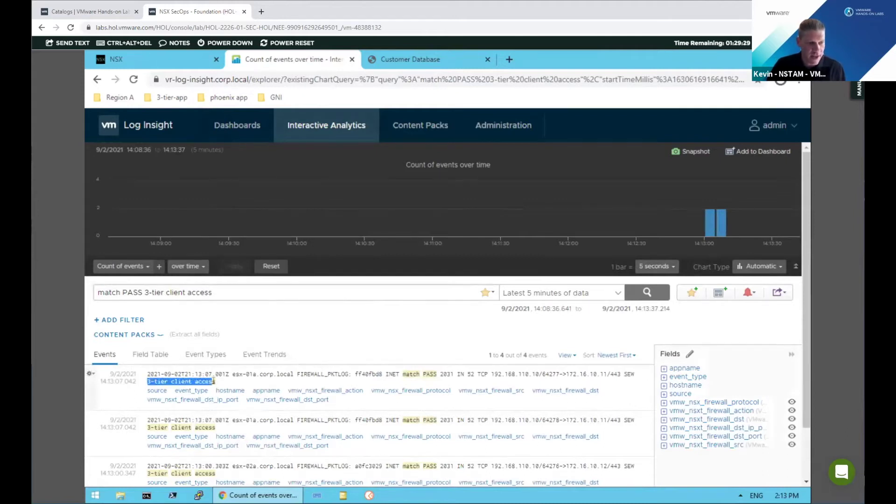
pyautogui.click(428, 375)
pyautogui.doubleClick(418, 375)
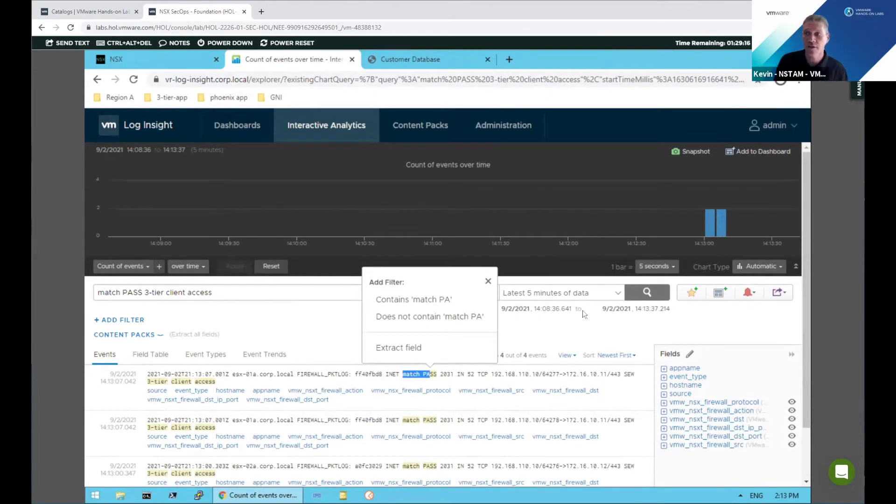
# Step: Delete the 3-tier-app policy from the distributed firewall in NSX, publish the change and refresh the rule list
pyautogui.click(134, 58)
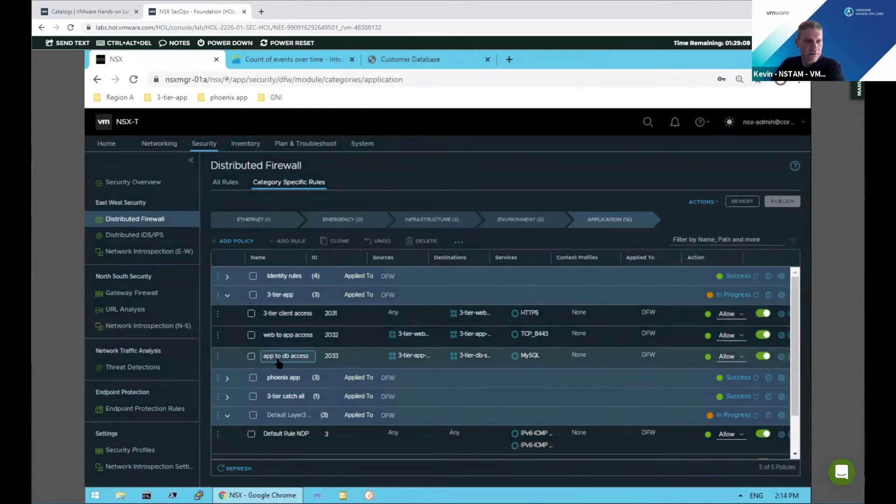
pyautogui.click(217, 295)
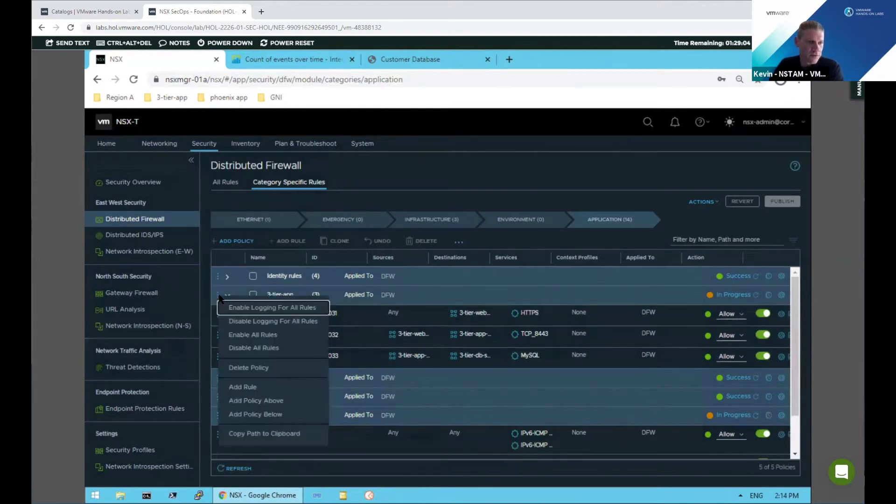
pyautogui.click(254, 369)
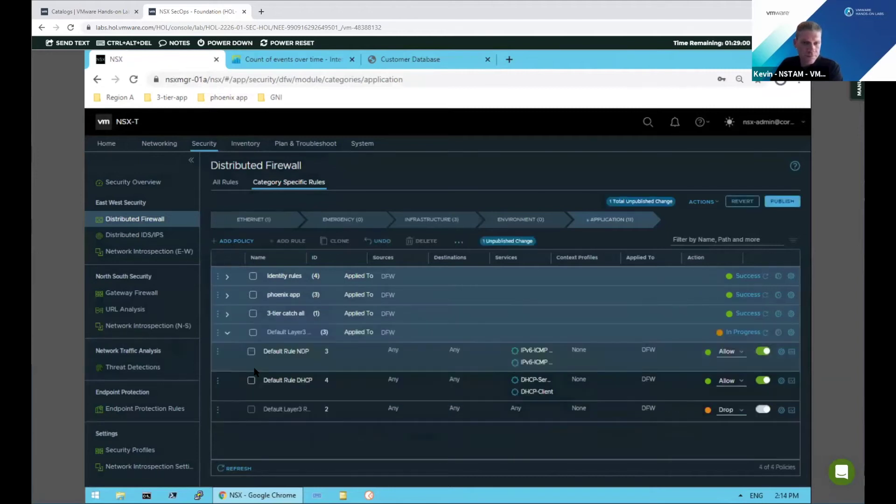
pyautogui.click(783, 202)
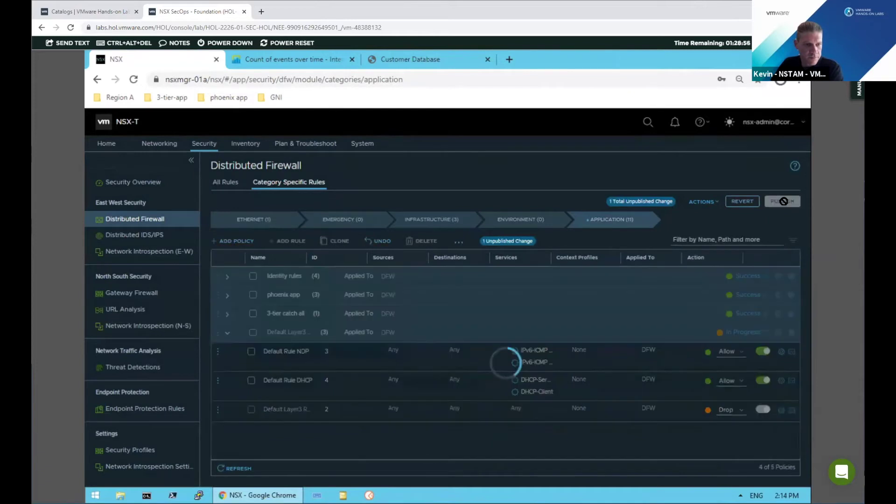
pyautogui.click(244, 470)
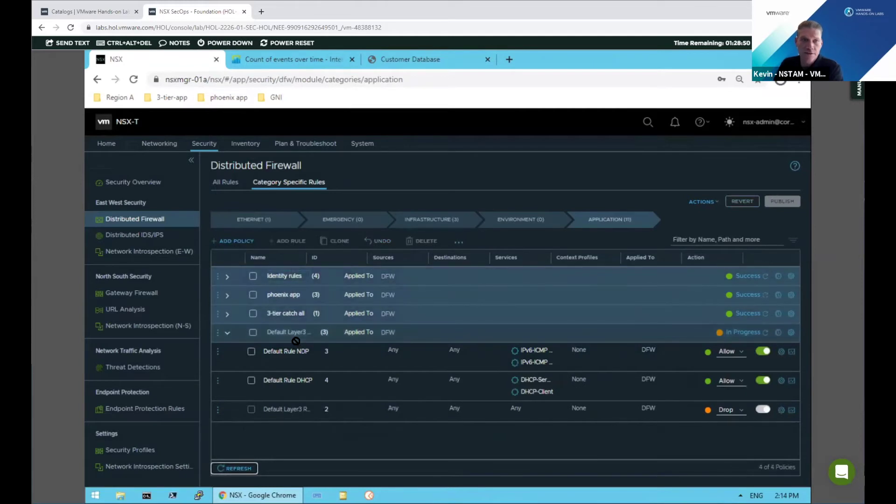
# Step: Test access to the customer database by reloading the web-01a app page
pyautogui.click(385, 57)
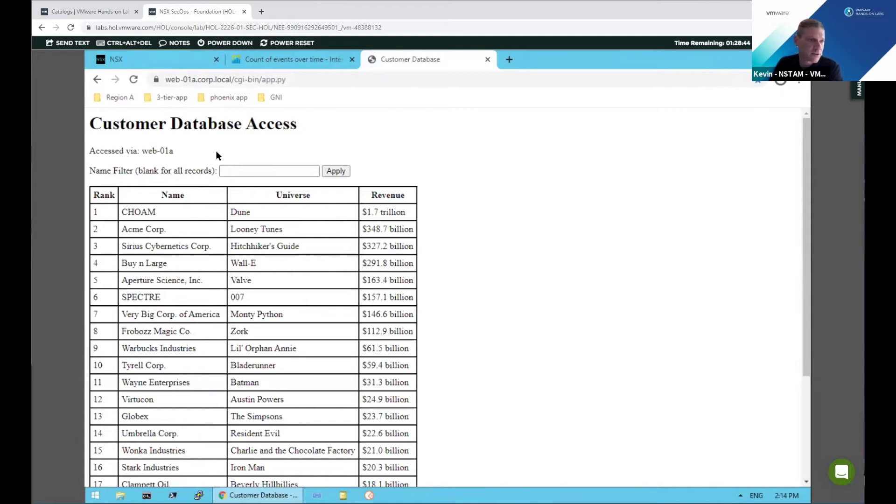
pyautogui.click(135, 80)
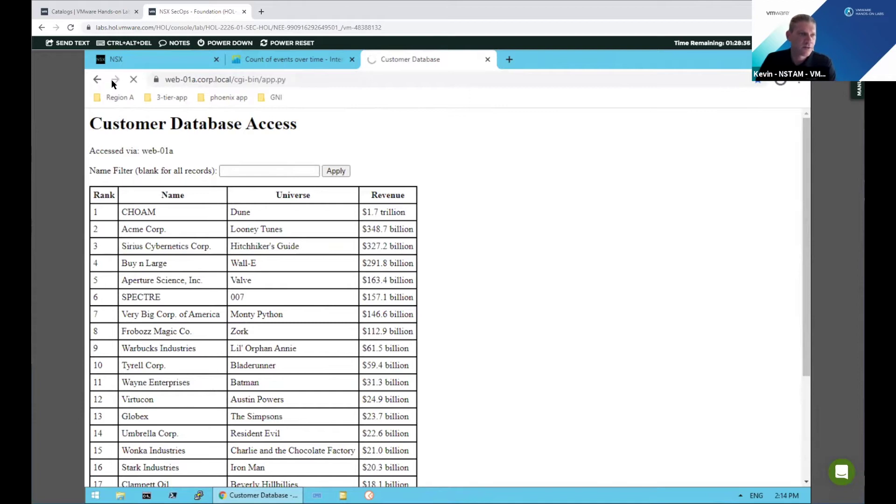
# Step: Review the membership criteria of the 3-tier-web-servers group in the NSX inventory without changing them
pyautogui.click(138, 58)
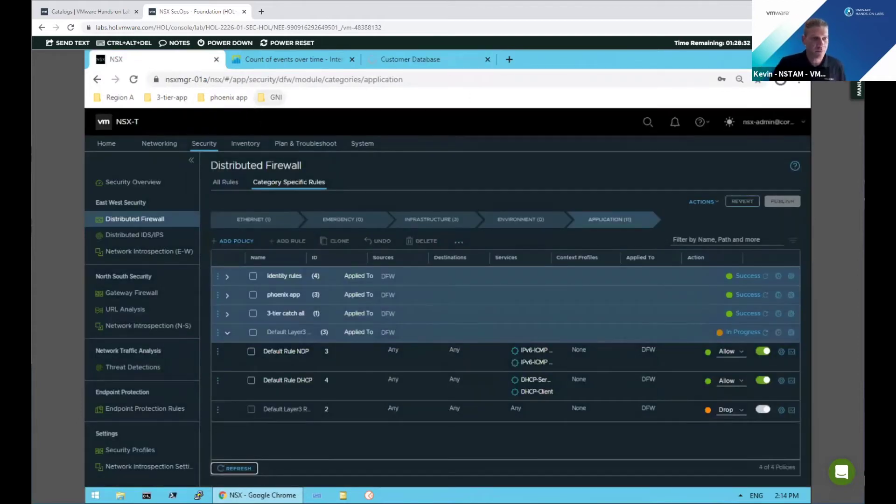
pyautogui.click(251, 146)
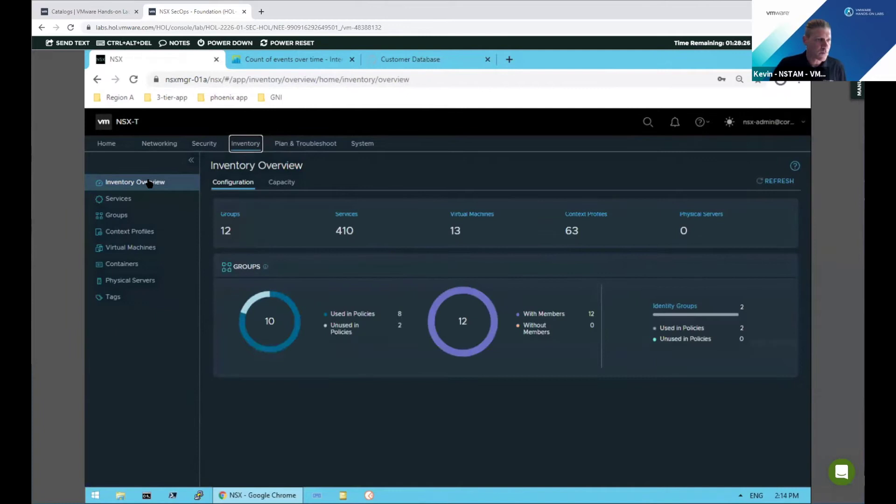
pyautogui.click(118, 218)
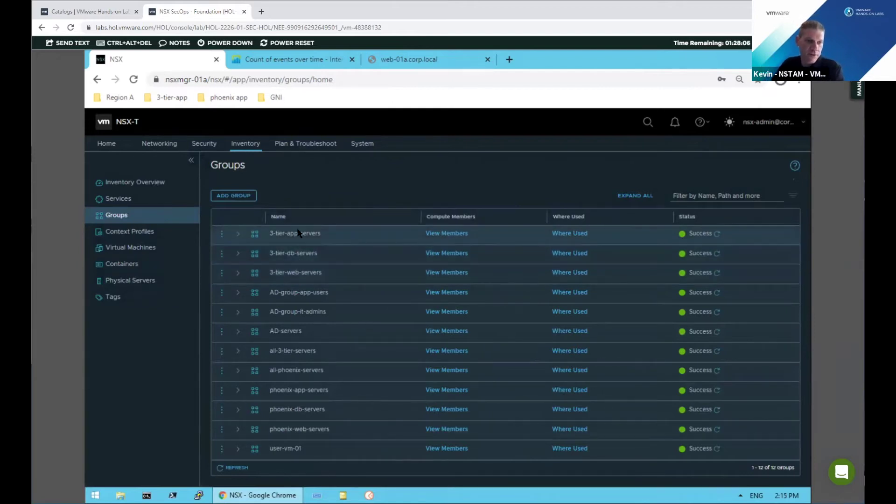
pyautogui.click(222, 273)
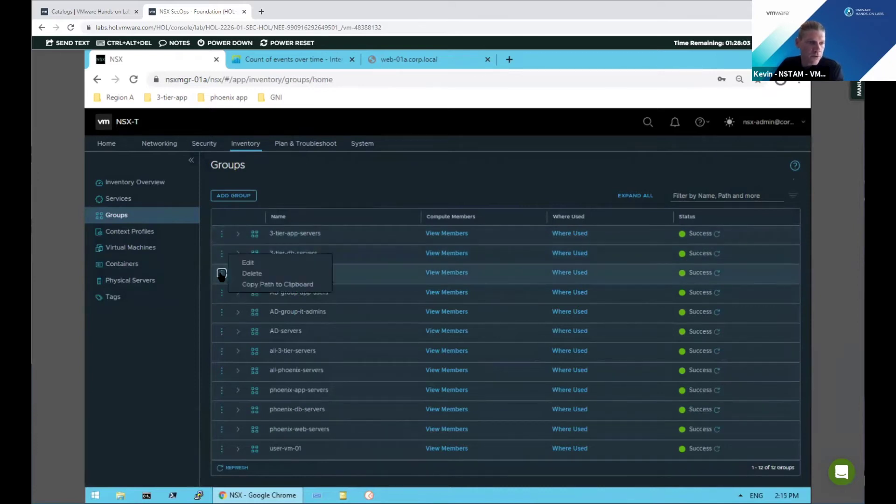
pyautogui.click(246, 263)
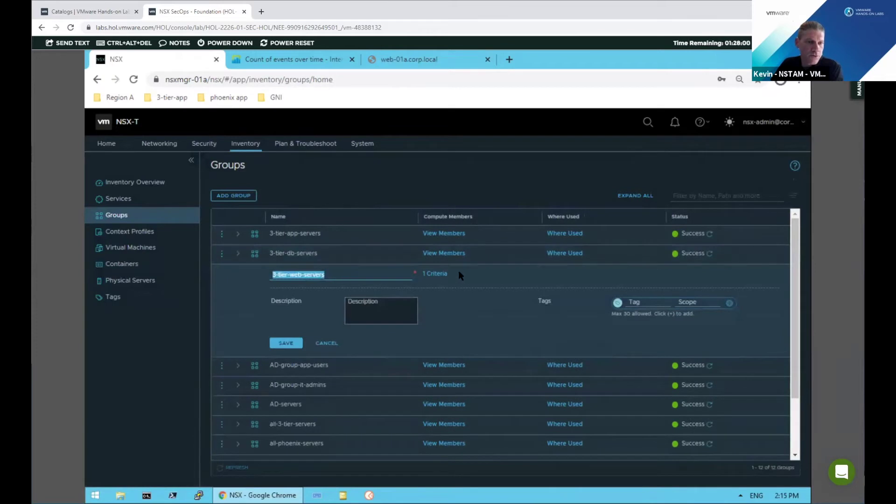
pyautogui.click(438, 274)
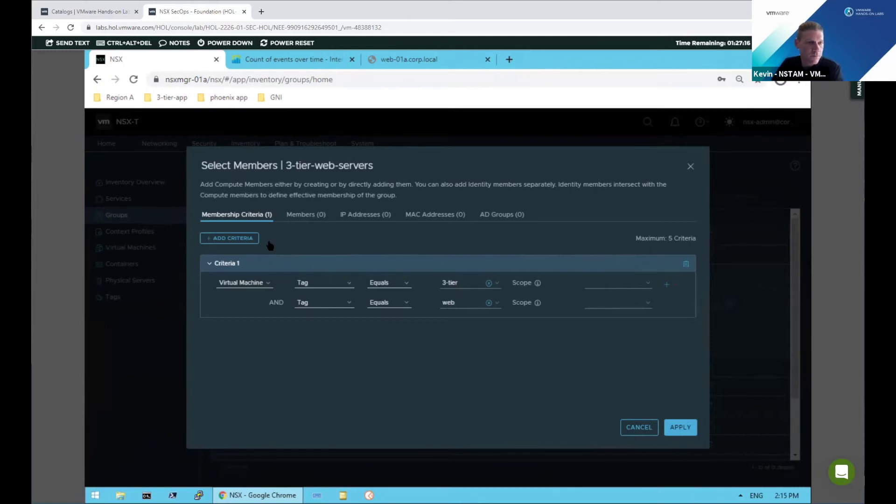
pyautogui.click(637, 428)
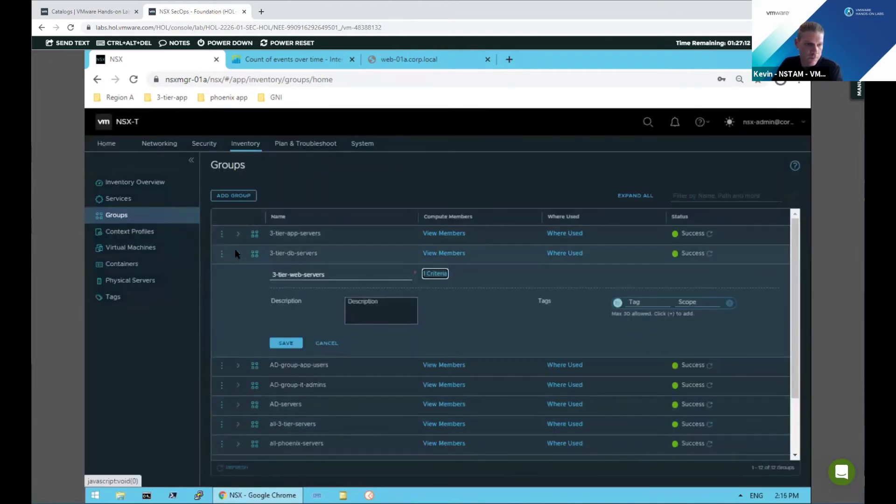
pyautogui.click(333, 345)
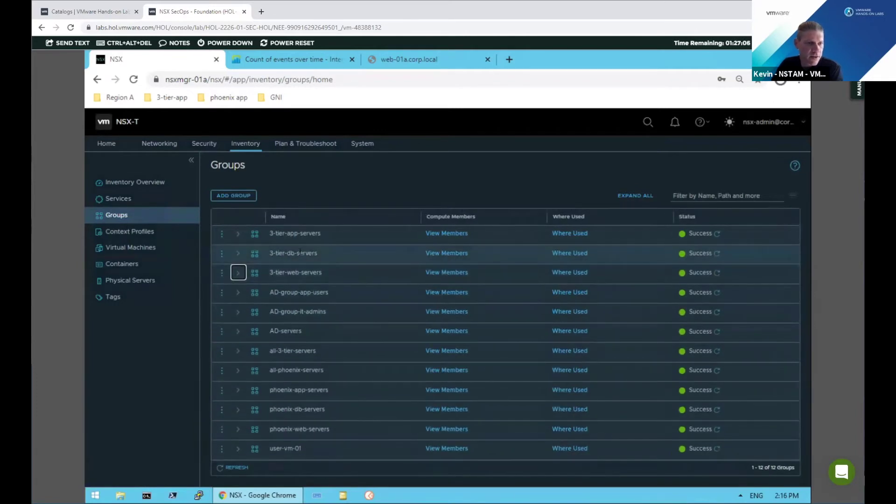
# Step: Review the membership criteria of the 3-tier-db-servers group without changing them
pyautogui.click(222, 256)
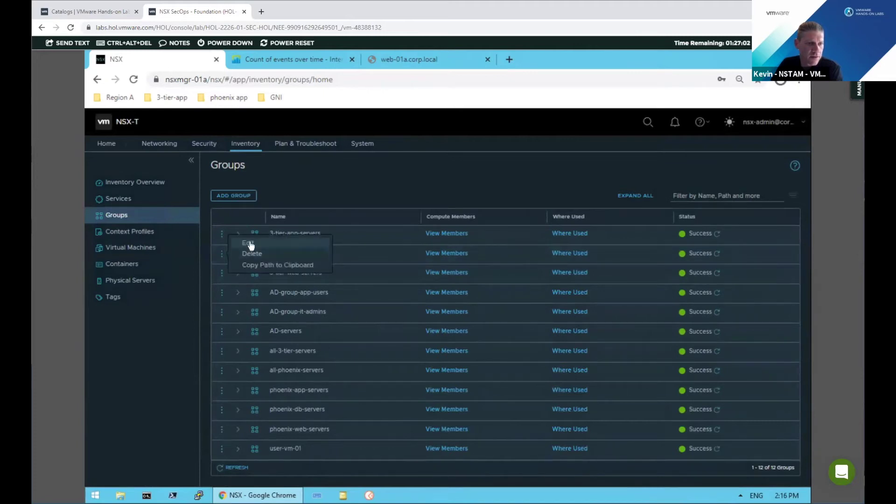
pyautogui.click(247, 242)
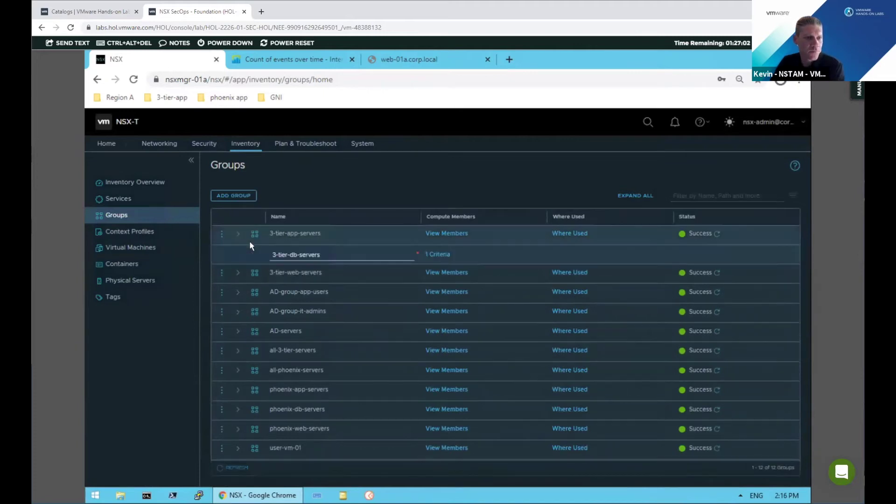
pyautogui.click(431, 257)
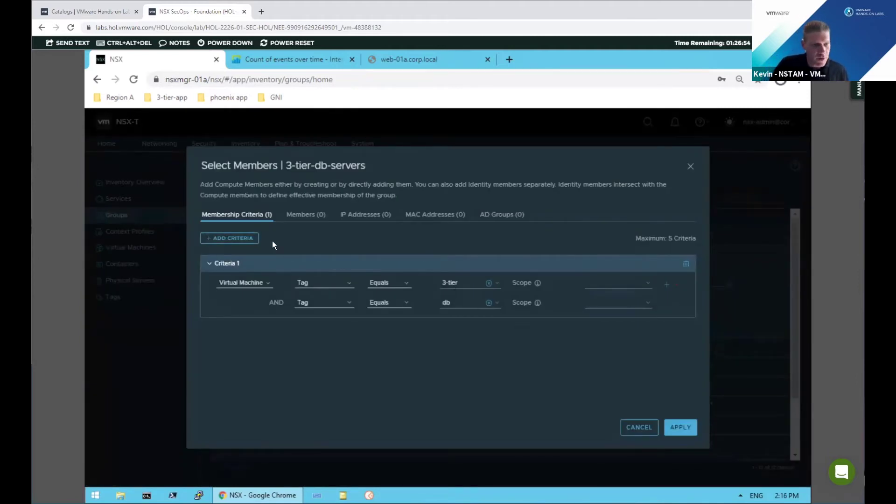
pyautogui.click(631, 423)
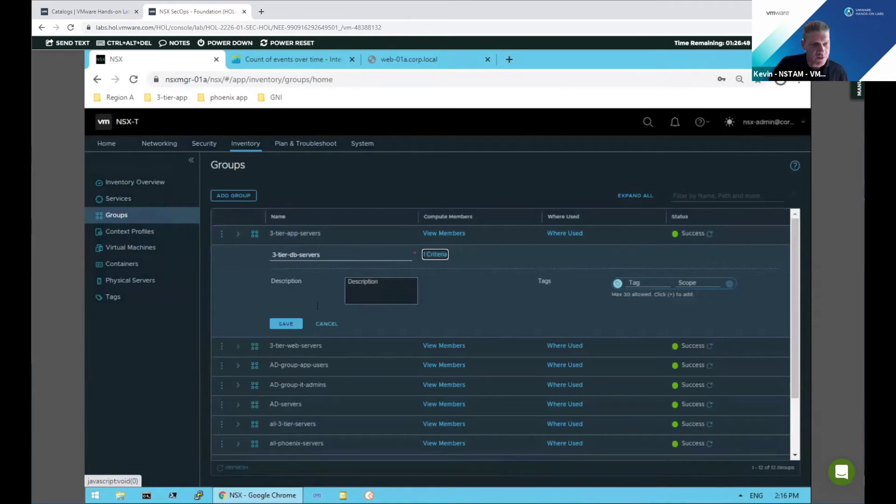
pyautogui.click(327, 323)
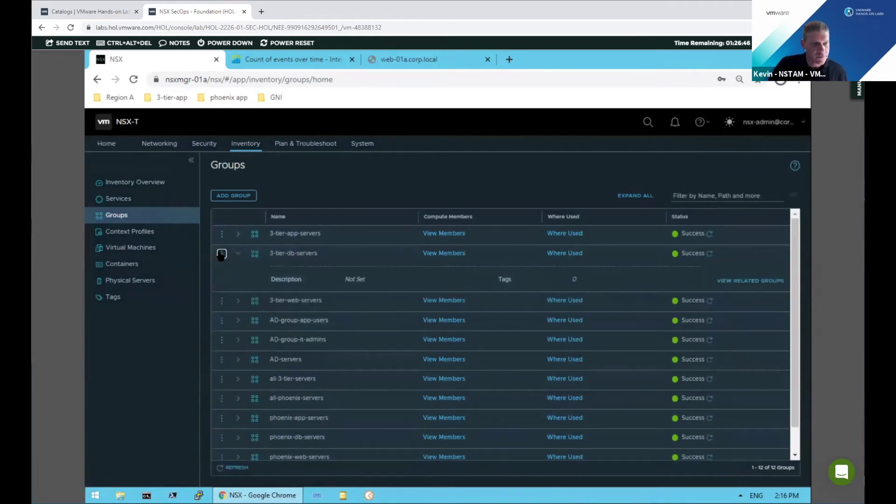
# Step: Delete the 3-tier-db-servers and 3-tier-app-servers groups
pyautogui.click(222, 254)
pyautogui.click(258, 255)
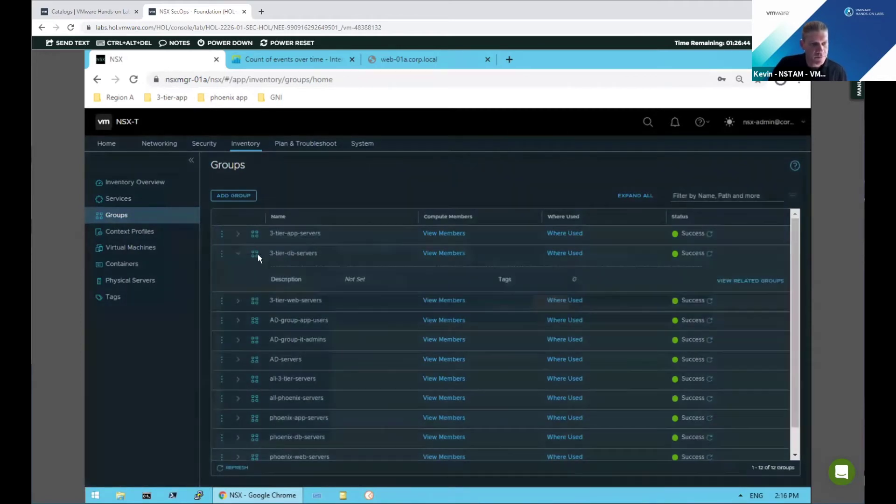
pyautogui.click(549, 325)
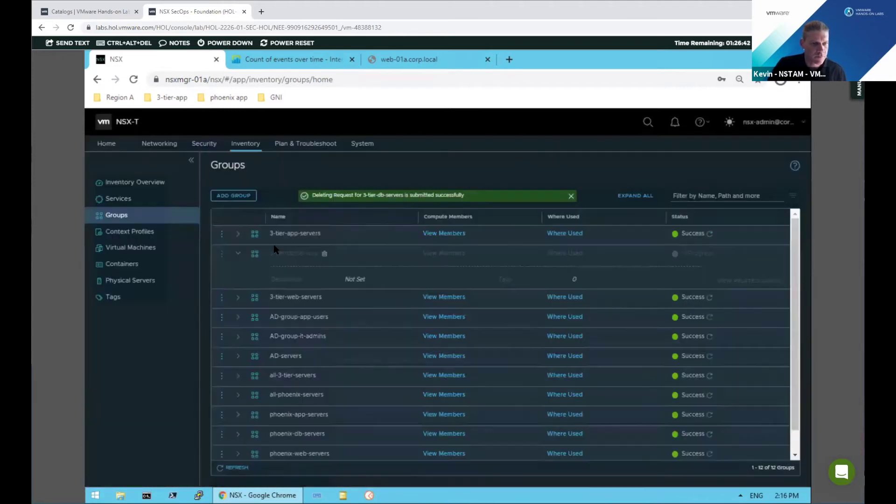
pyautogui.click(222, 235)
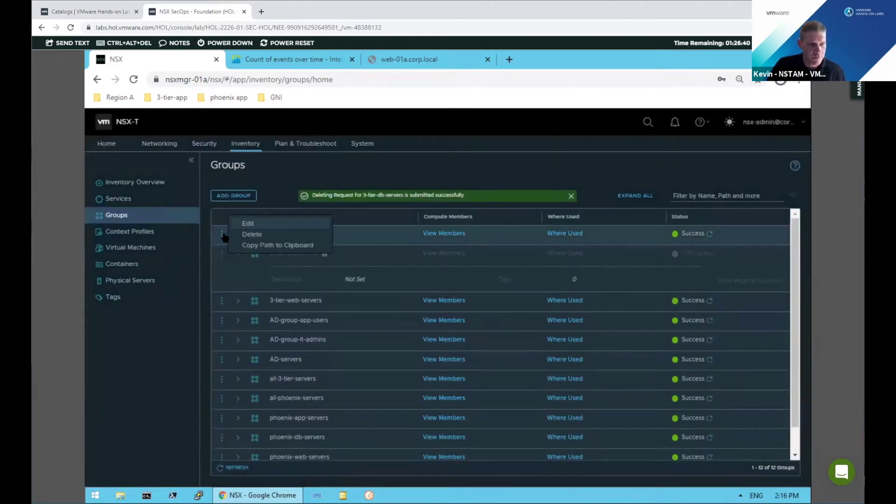
pyautogui.click(256, 235)
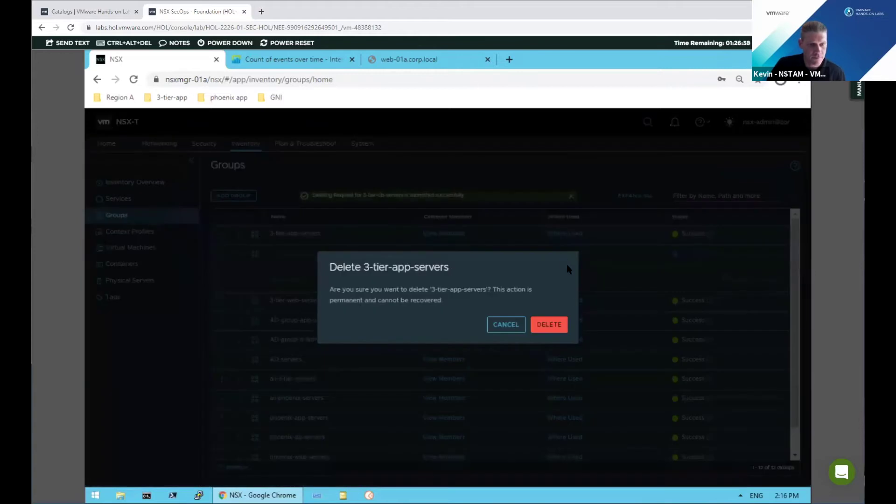
pyautogui.click(551, 325)
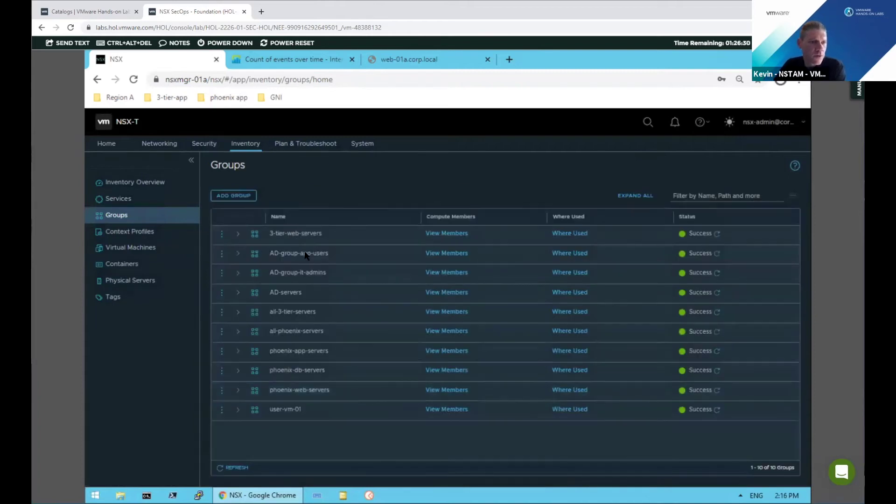
# Step: Start a new inventory group named 3-tier-app-servers
pyautogui.click(235, 196)
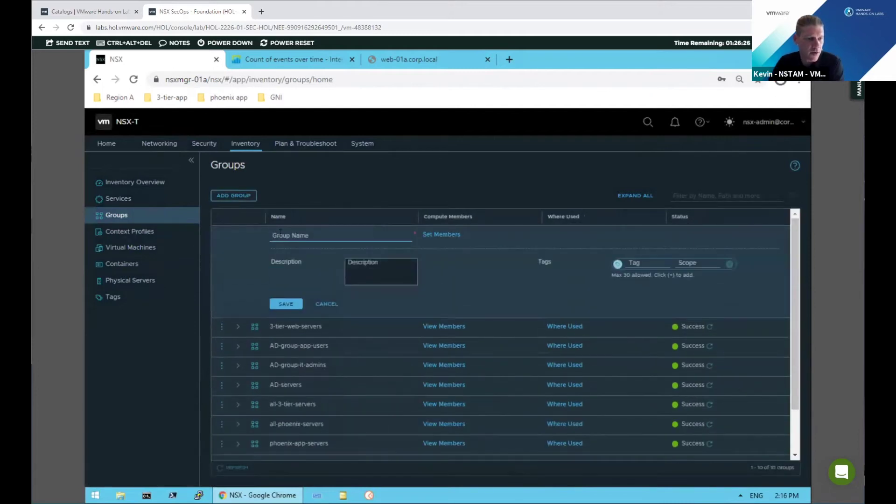
pyautogui.write('3-tier-')
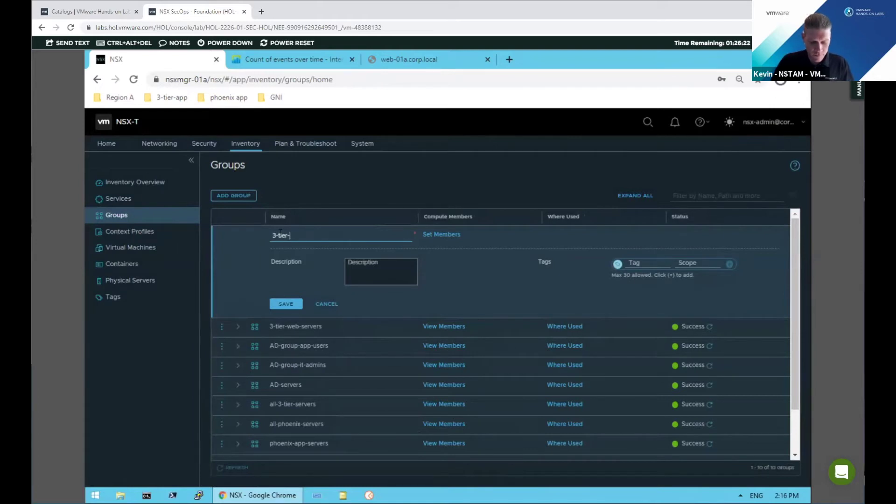
pyautogui.write('app-serv')
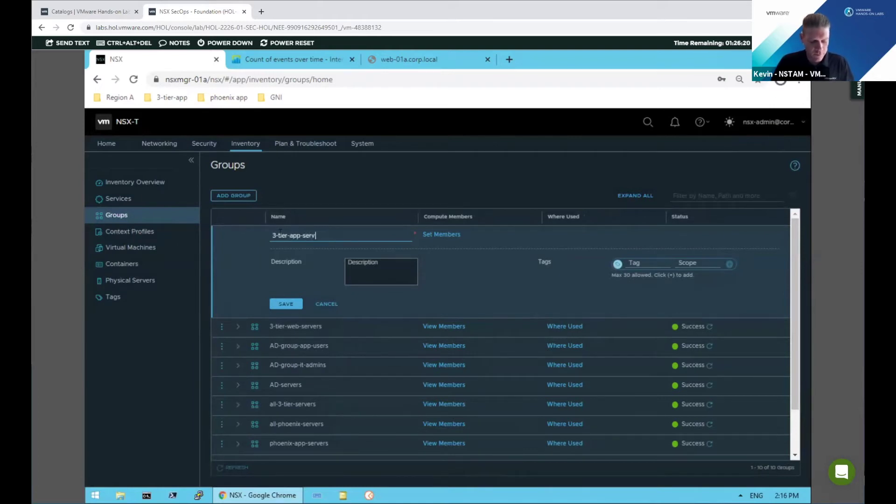
pyautogui.write('ers')
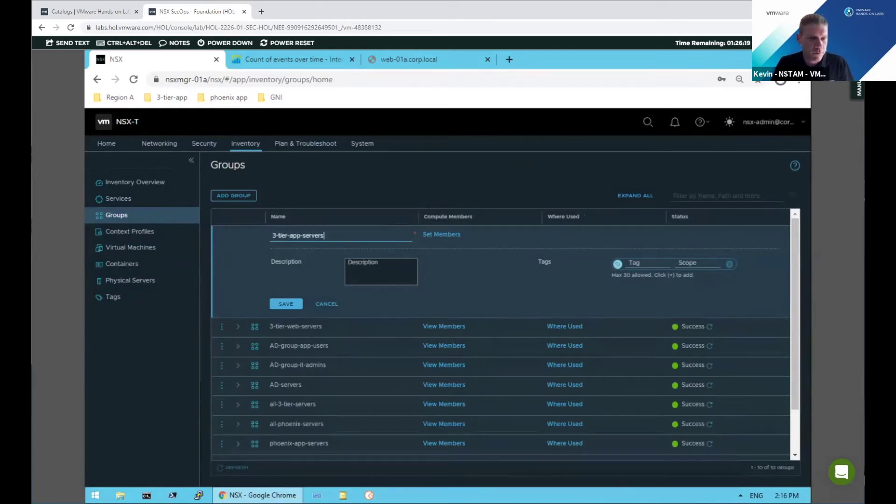
# Step: Add the virtual machine app-01a as a direct member of the 3-tier-app-servers group and save the group
pyautogui.click(439, 235)
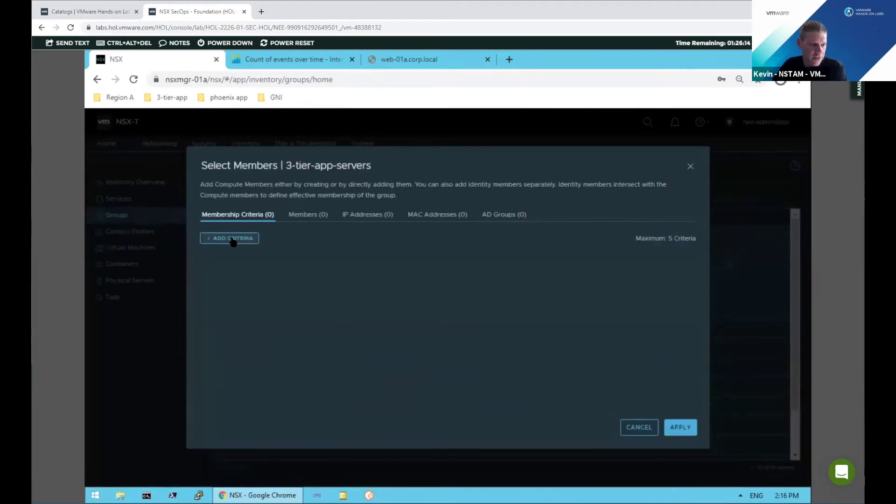
pyautogui.click(300, 216)
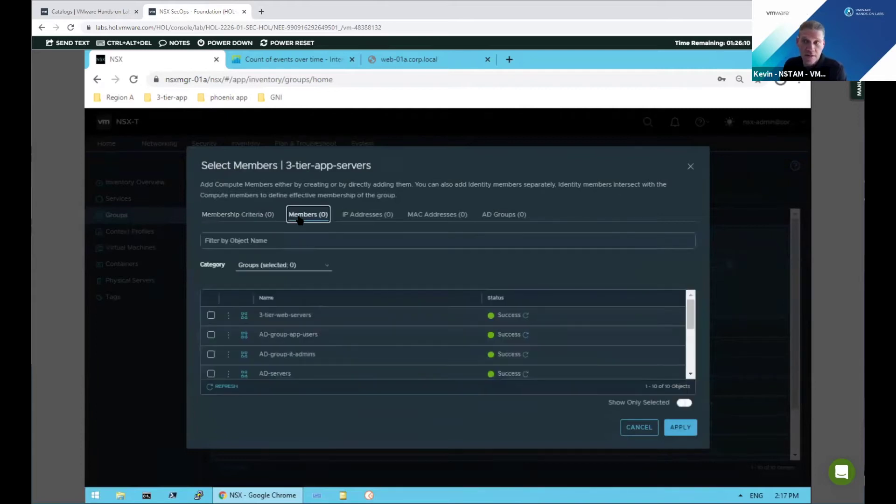
pyautogui.click(275, 266)
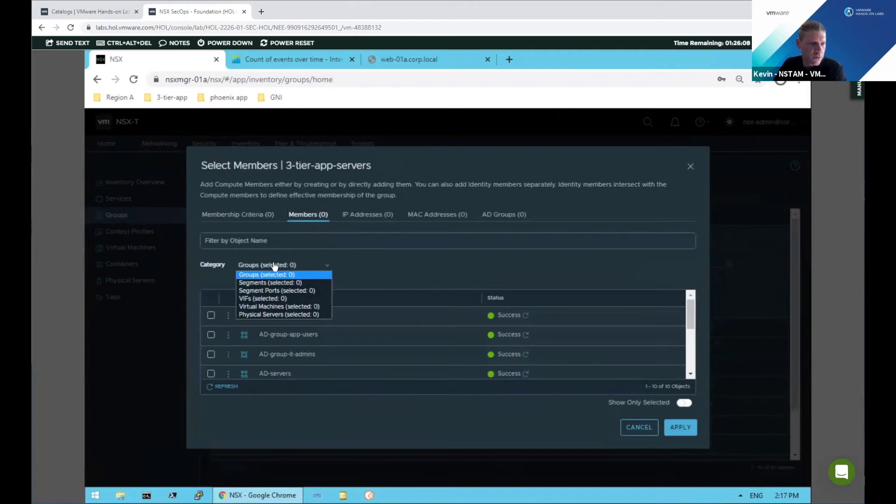
pyautogui.click(264, 308)
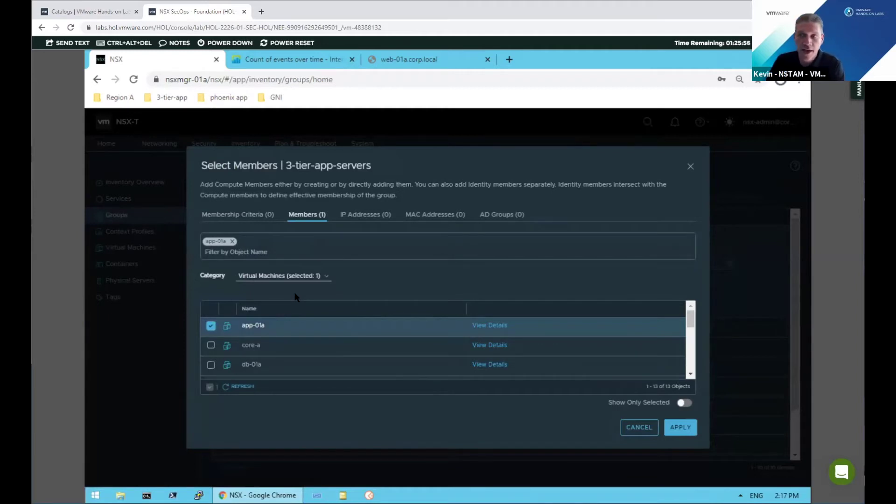
pyautogui.click(678, 427)
pyautogui.click(276, 303)
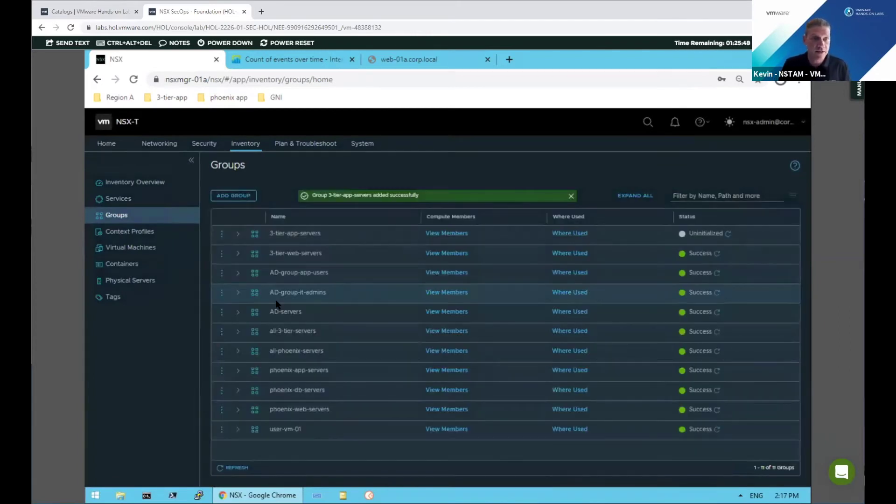
# Step: Create and save an inventory group named 3-tier-db-servers with the IP address 172.16.30.11 as its member
pyautogui.click(233, 196)
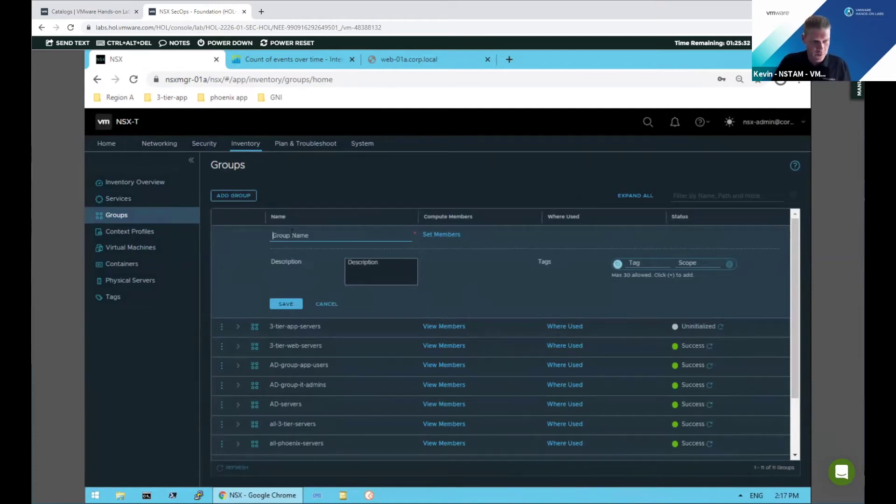
pyautogui.write('3-t')
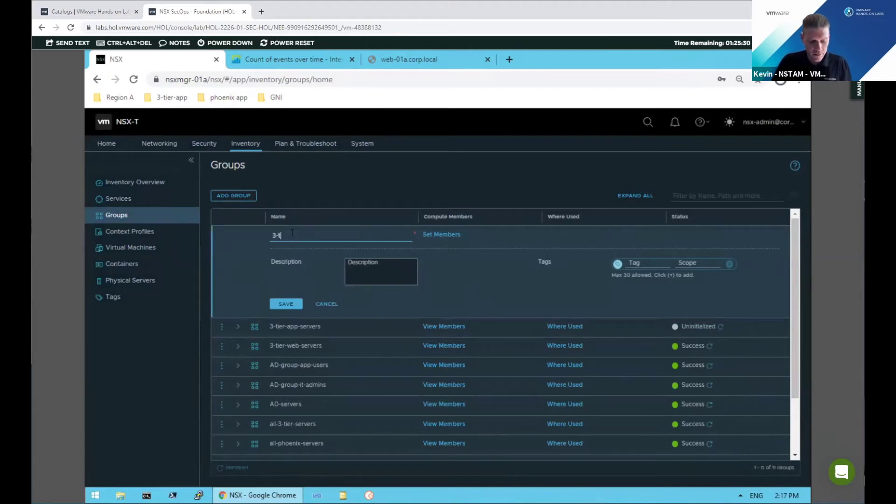
pyautogui.write('ier-db-servers')
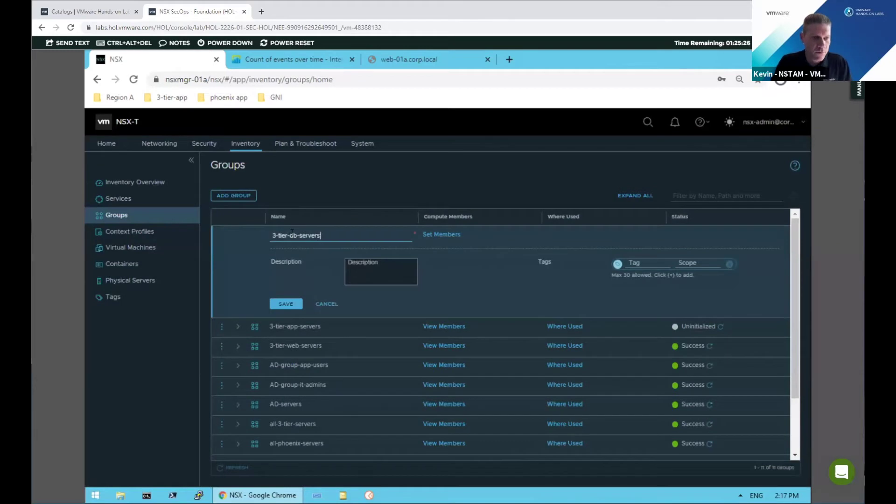
pyautogui.click(432, 233)
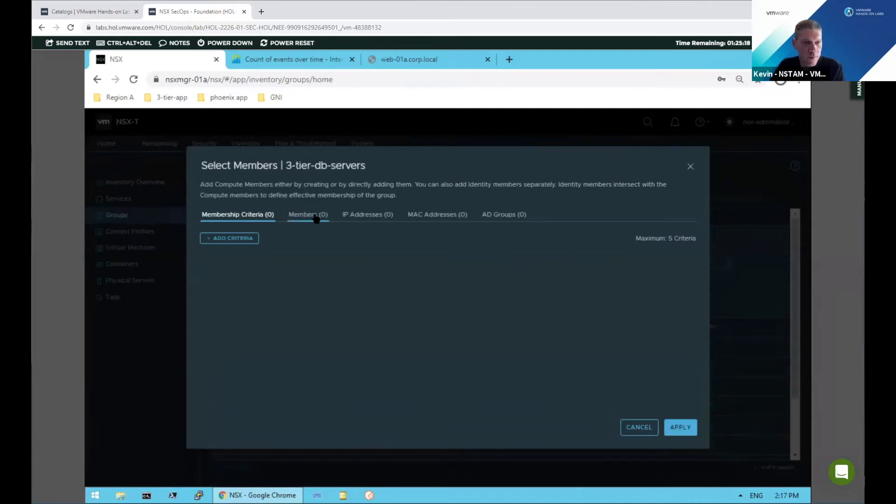
pyautogui.click(354, 217)
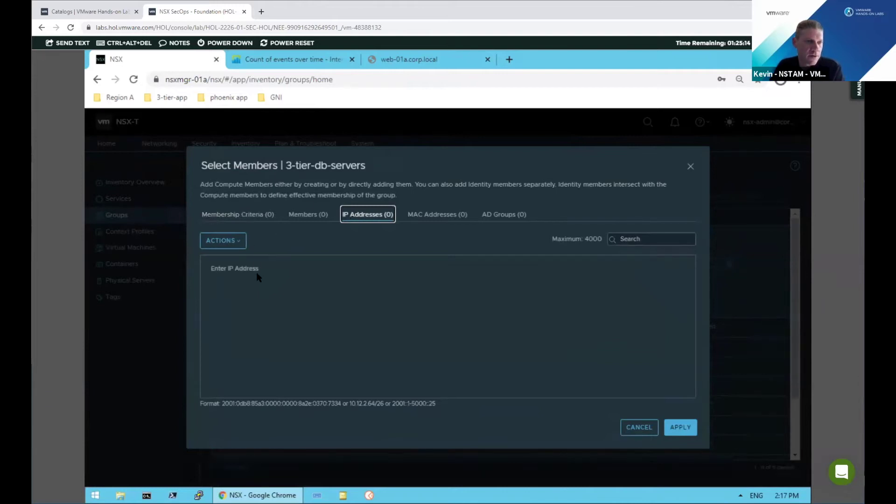
pyautogui.click(211, 268)
pyautogui.write('172.')
pyautogui.write('16')
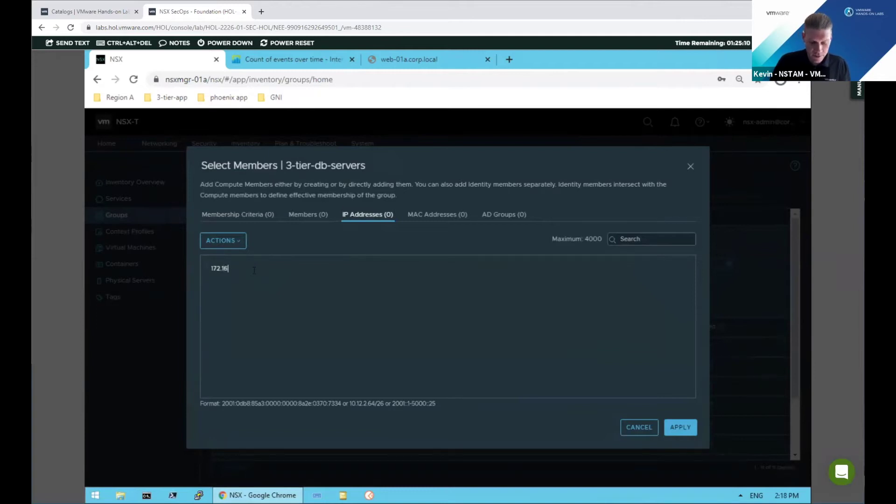
pyautogui.write('.30.11')
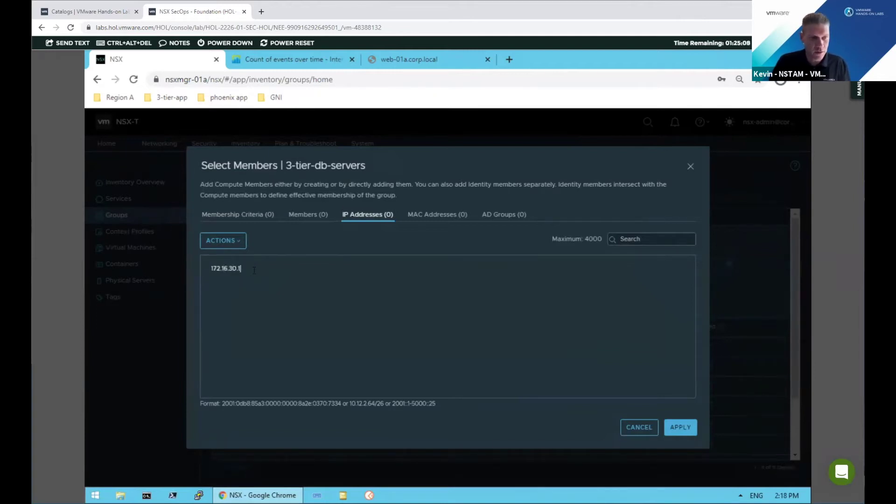
pyautogui.click(671, 433)
pyautogui.click(287, 305)
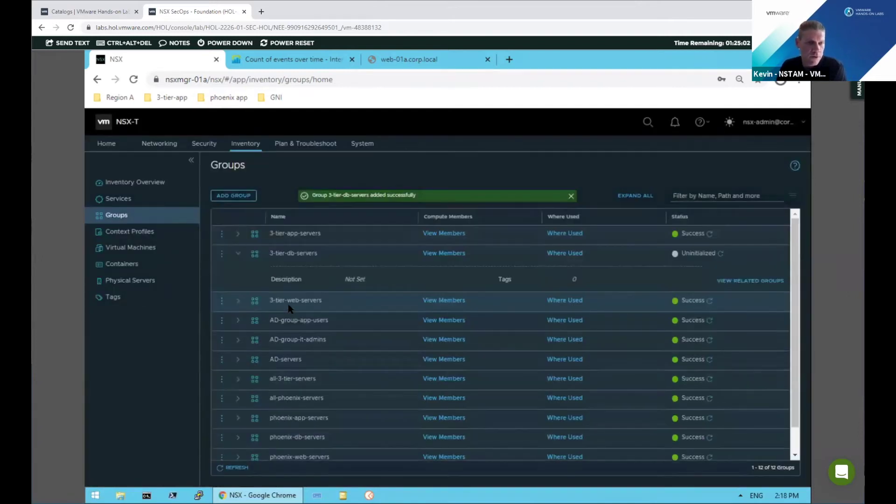
# Step: Review the effective IP address members of 3-tier-db-servers and the effective virtual machine members of 3-tier-app-servers
pyautogui.click(439, 253)
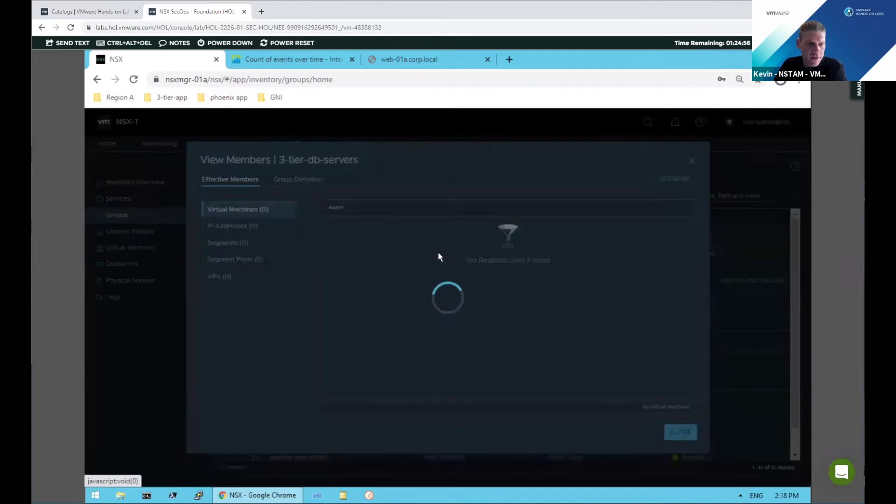
pyautogui.click(224, 226)
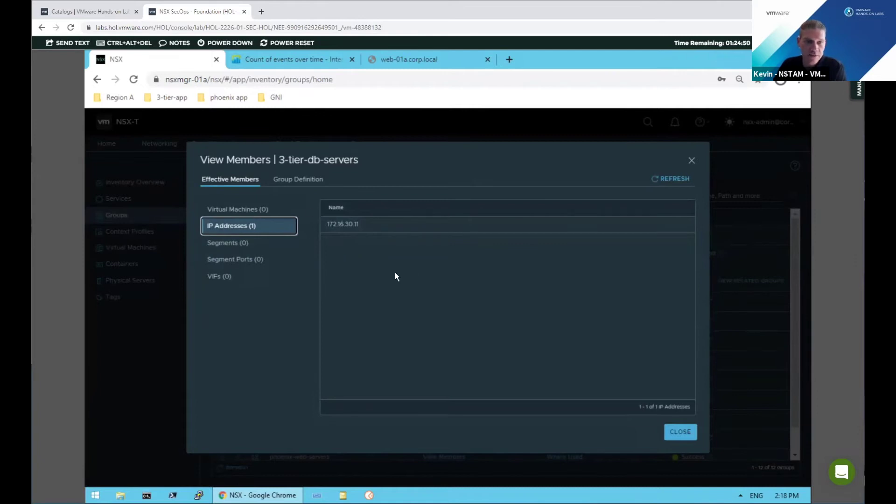
pyautogui.click(680, 431)
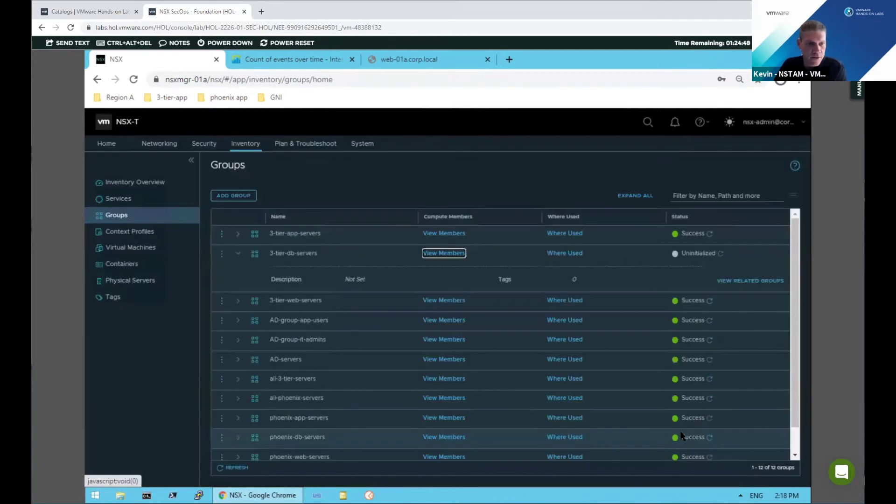
pyautogui.click(457, 234)
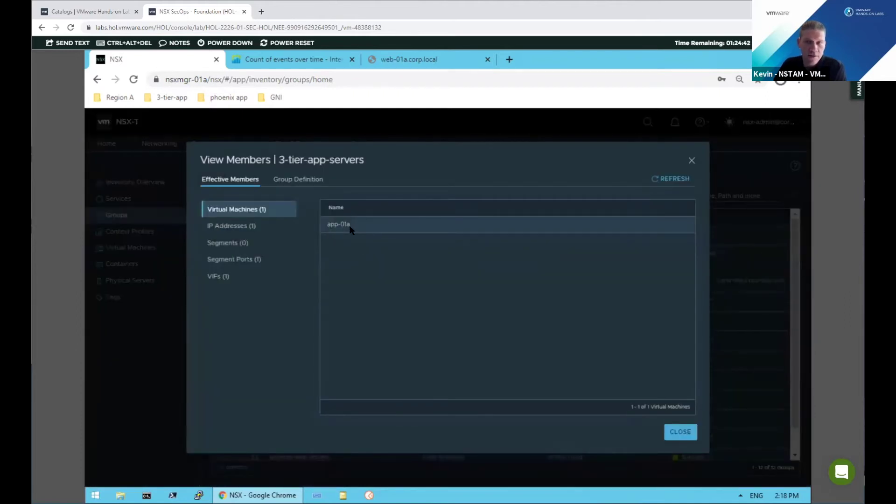
pyautogui.click(673, 435)
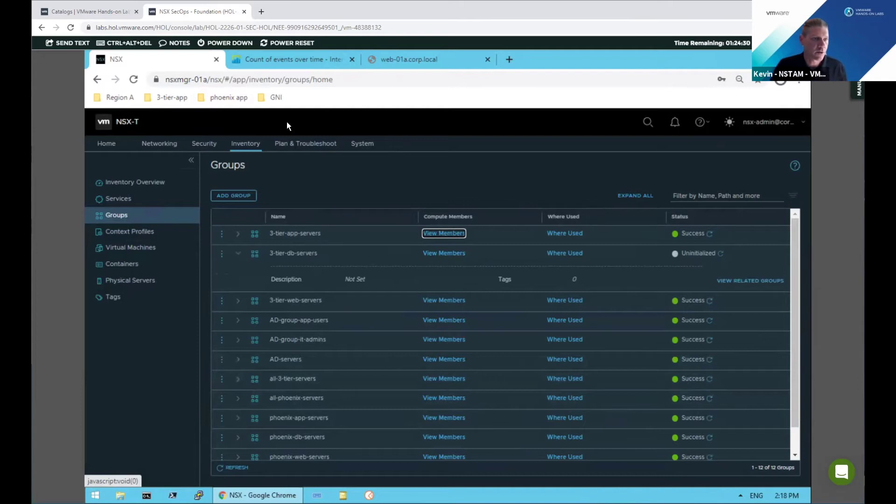
# Step: Add a policy named 3-tier-app to the Application category of the distributed firewall
pyautogui.click(204, 144)
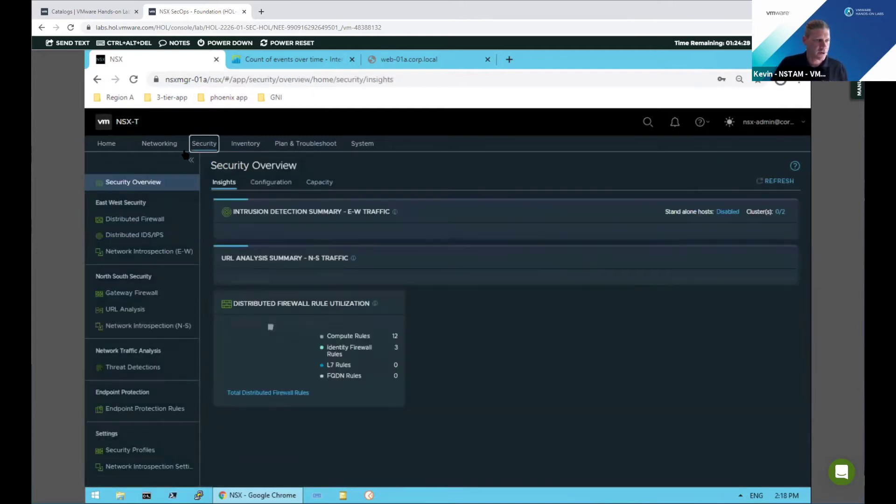
pyautogui.click(146, 220)
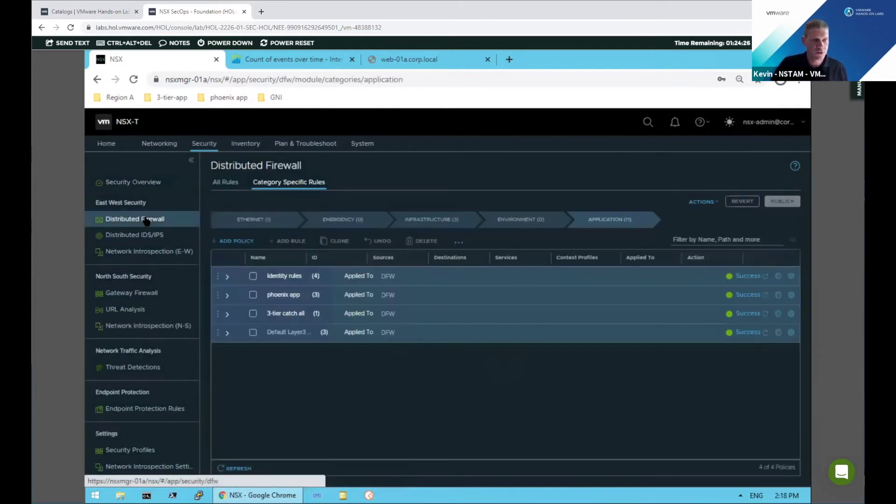
pyautogui.click(246, 243)
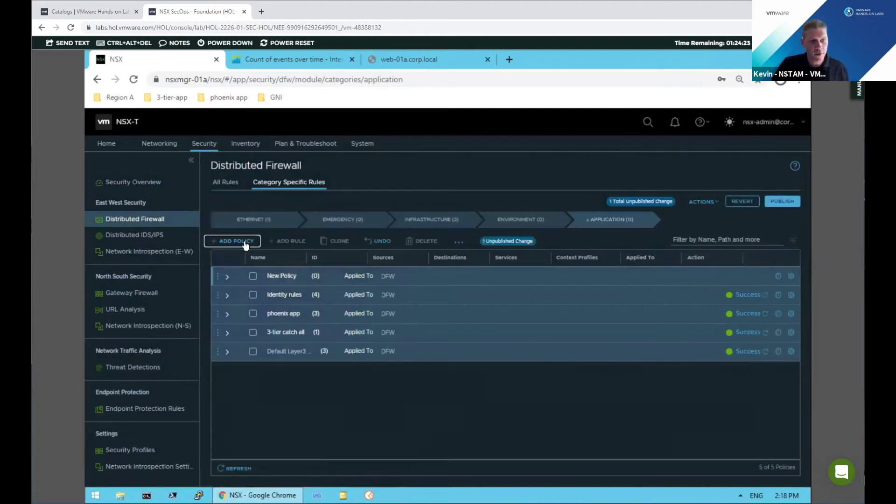
pyautogui.click(281, 275)
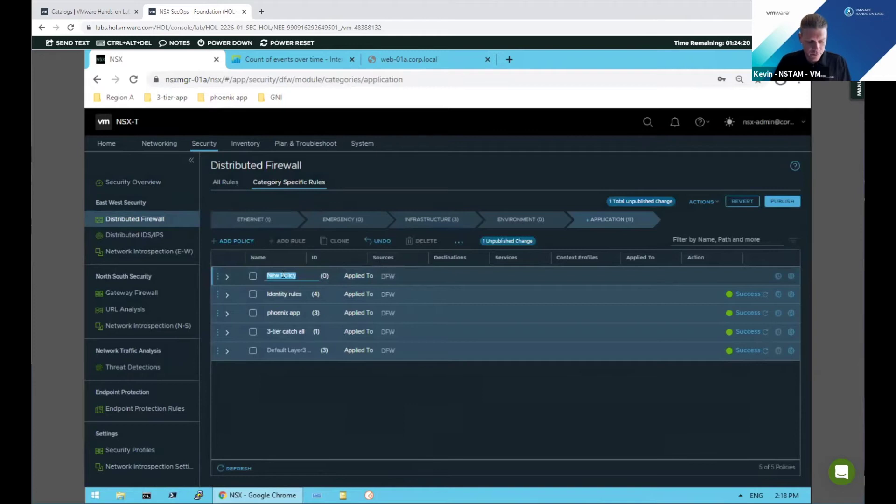
pyautogui.write('3-tier-app')
pyautogui.press('Return')
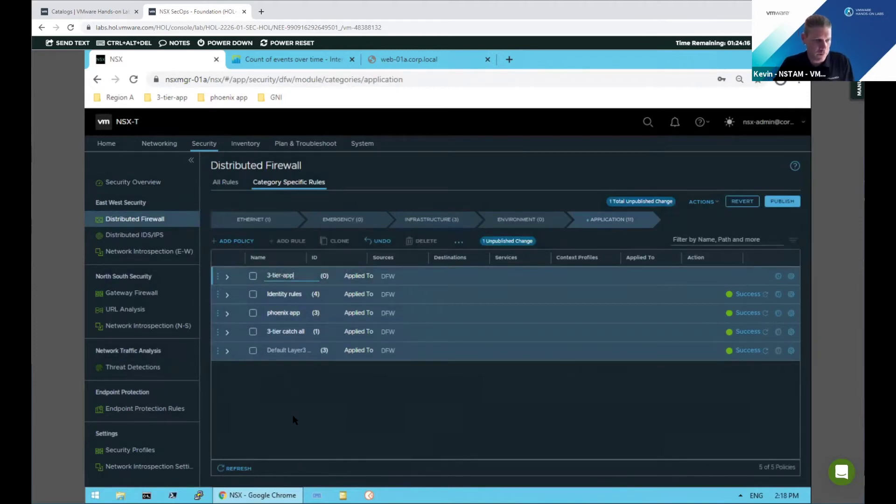
# Step: Add a rule named client access to the 3-tier-app policy
pyautogui.click(227, 277)
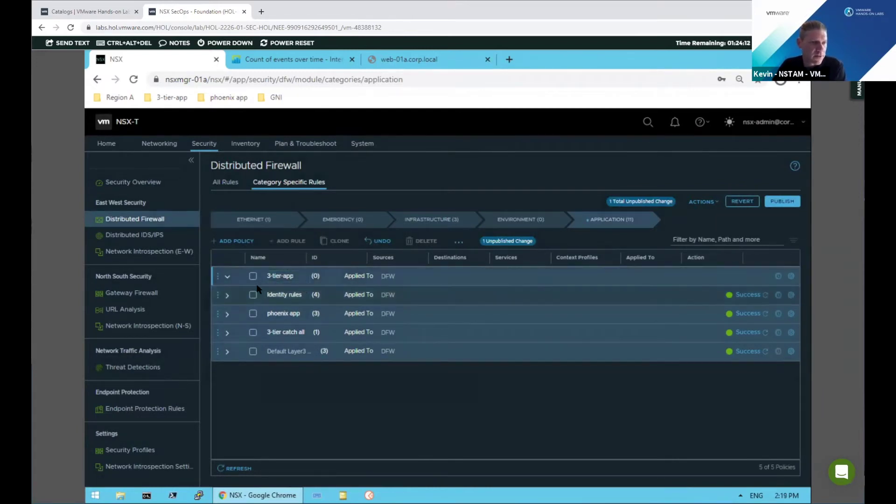
pyautogui.click(218, 276)
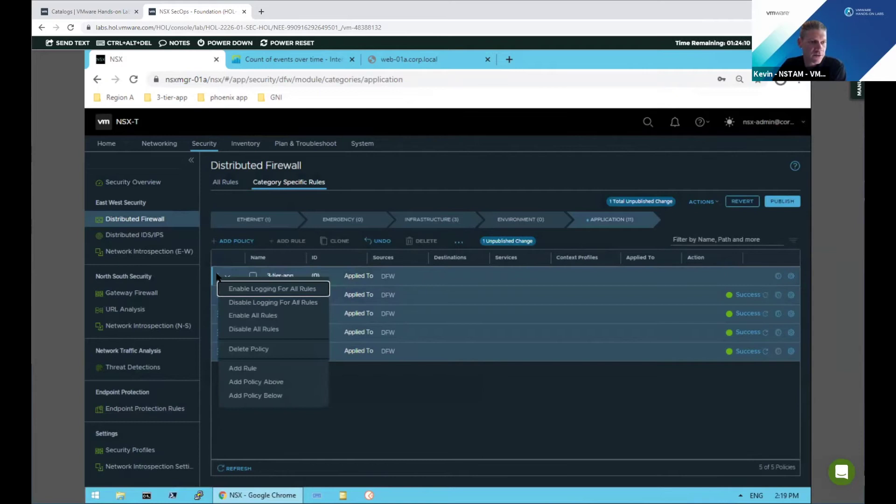
pyautogui.click(246, 369)
pyautogui.click(296, 293)
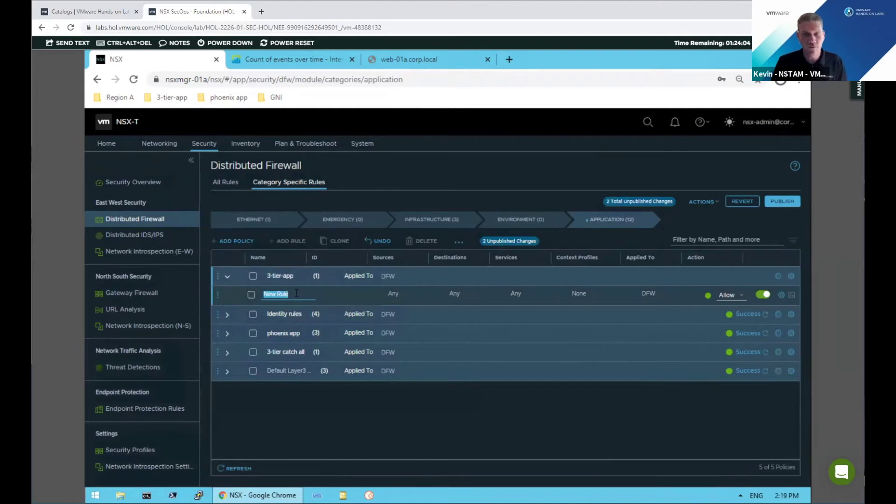
pyautogui.write('client access')
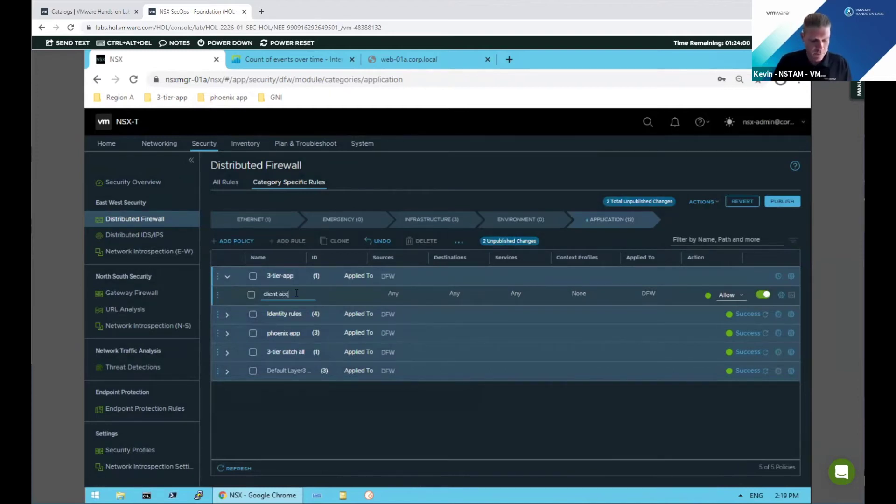
# Step: Set the destination of the client access rule to the 3-tier-web-servers group
pyautogui.click(394, 299)
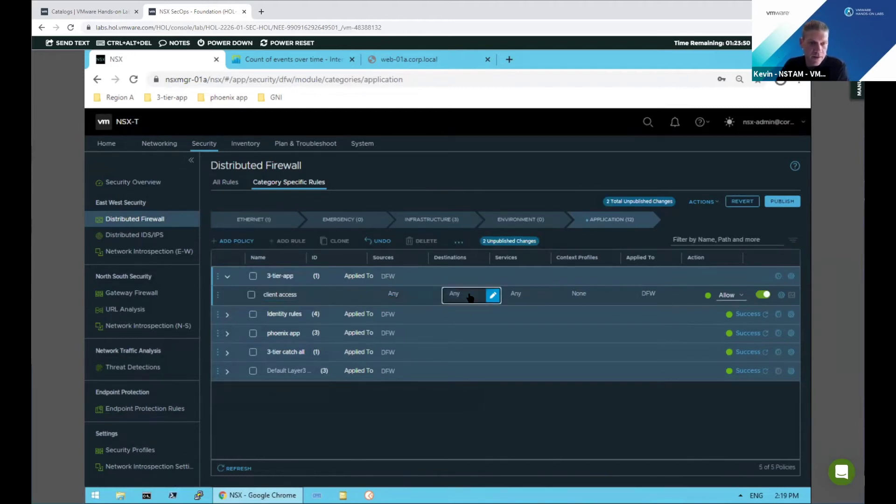
pyautogui.click(492, 296)
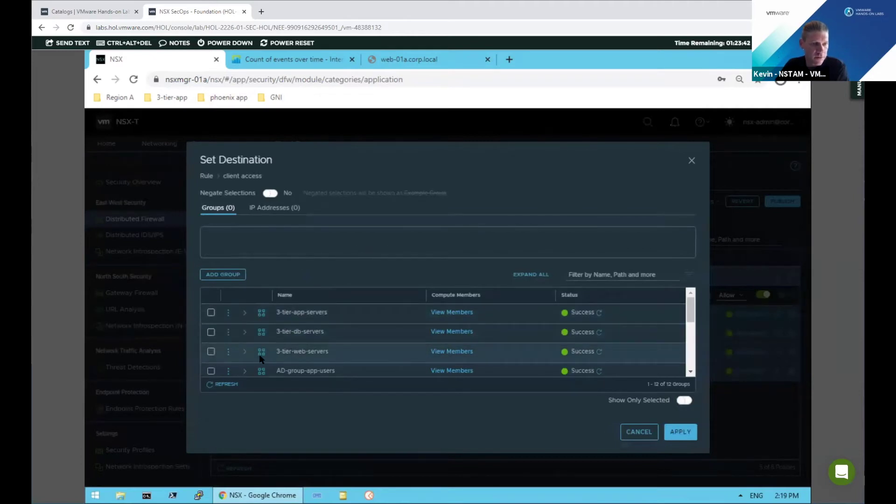
pyautogui.click(211, 352)
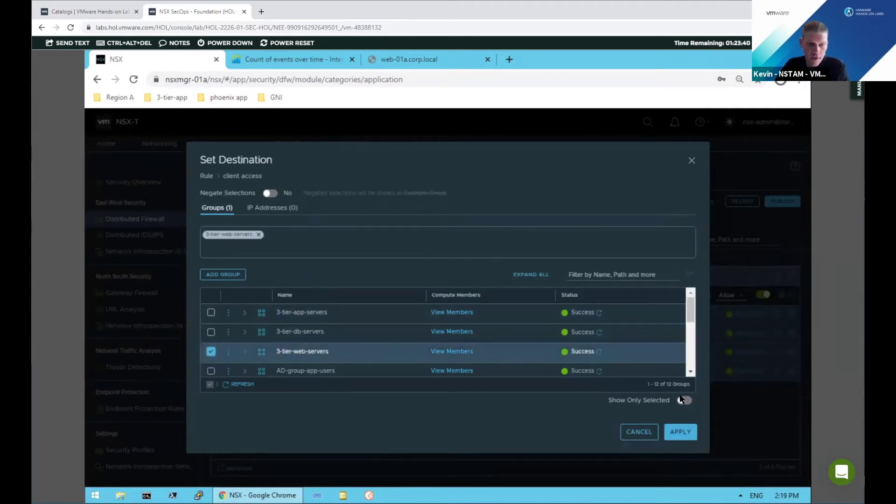
pyautogui.click(680, 432)
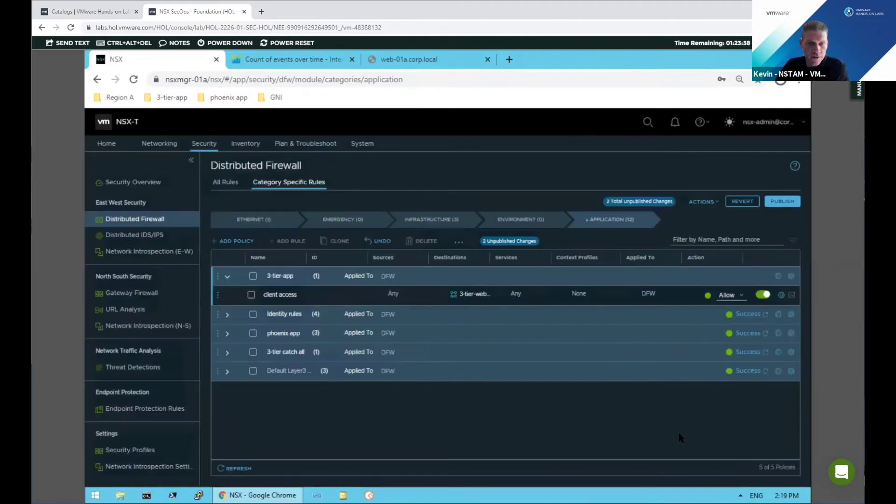
# Step: Set the service of the client access rule to the predefined HTTPS service on TCP destination port 443
pyautogui.moveTo(518, 296)
pyautogui.click(555, 297)
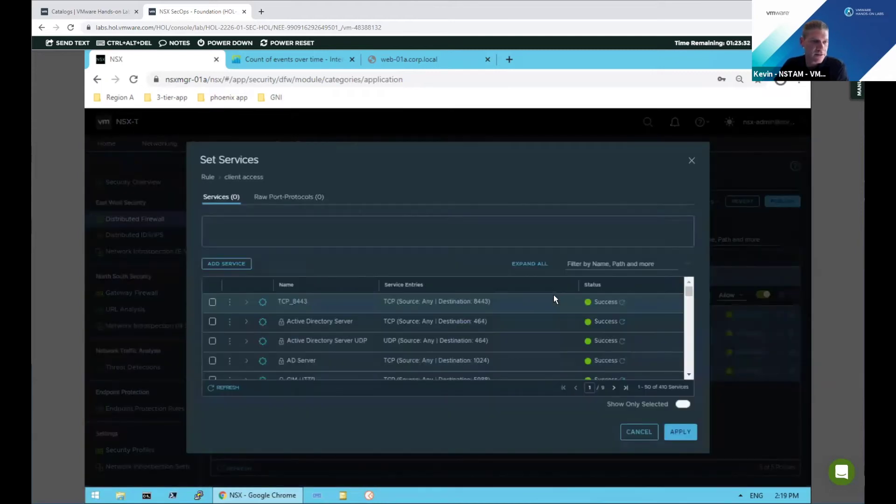
pyautogui.click(312, 224)
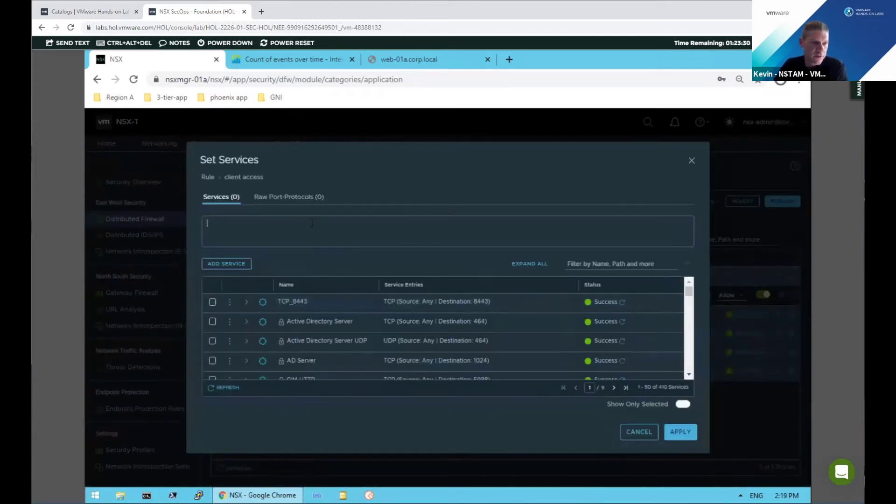
pyautogui.write('https')
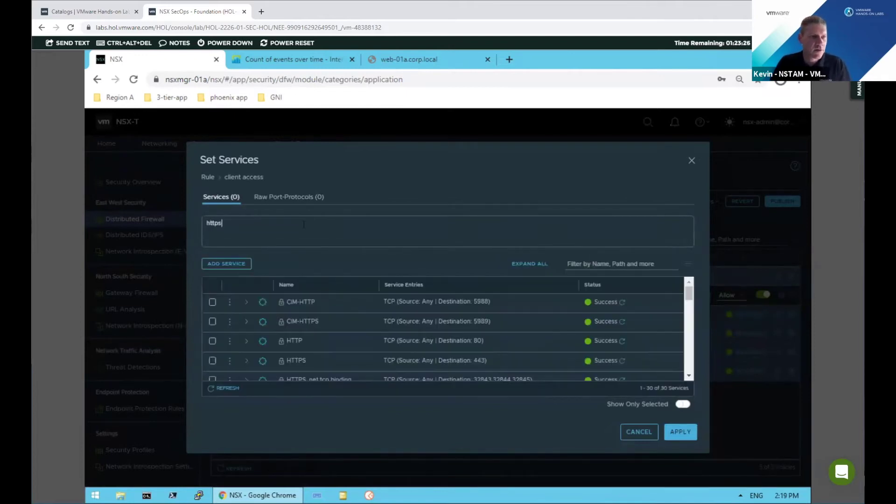
pyautogui.click(212, 322)
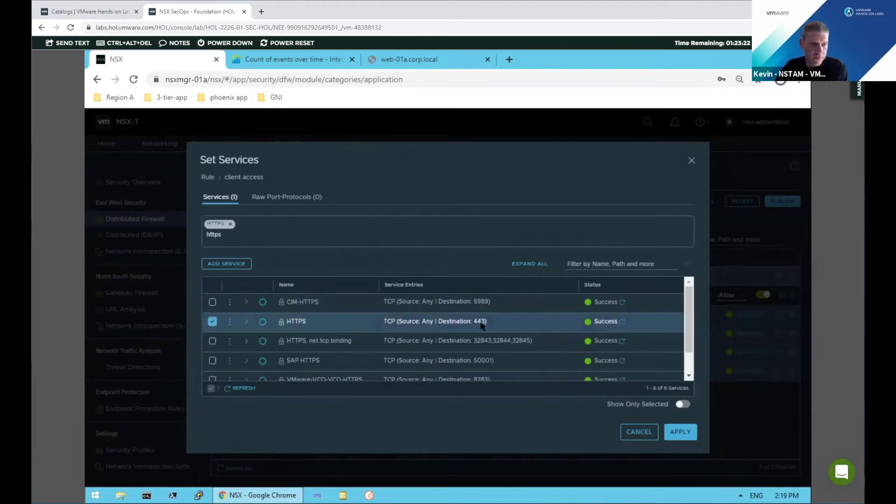
pyautogui.click(680, 432)
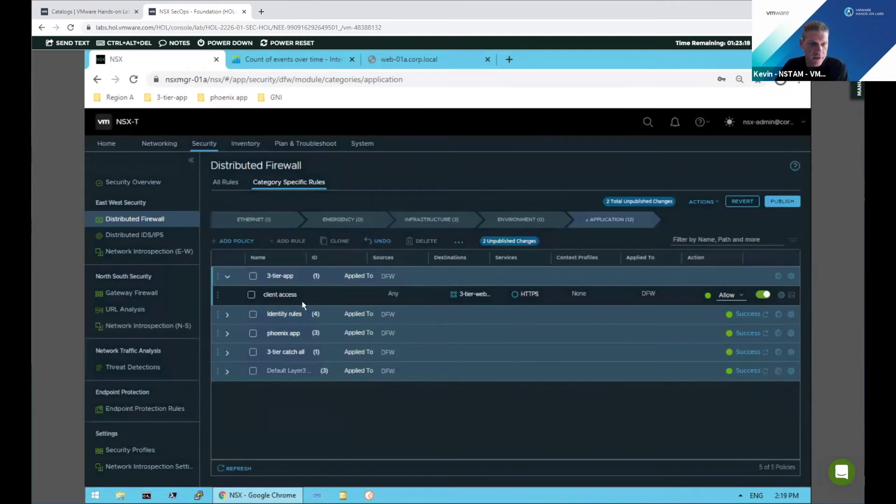
# Step: Add a second rule named web to app access to the 3-tier-app policy
pyautogui.moveTo(582, 298)
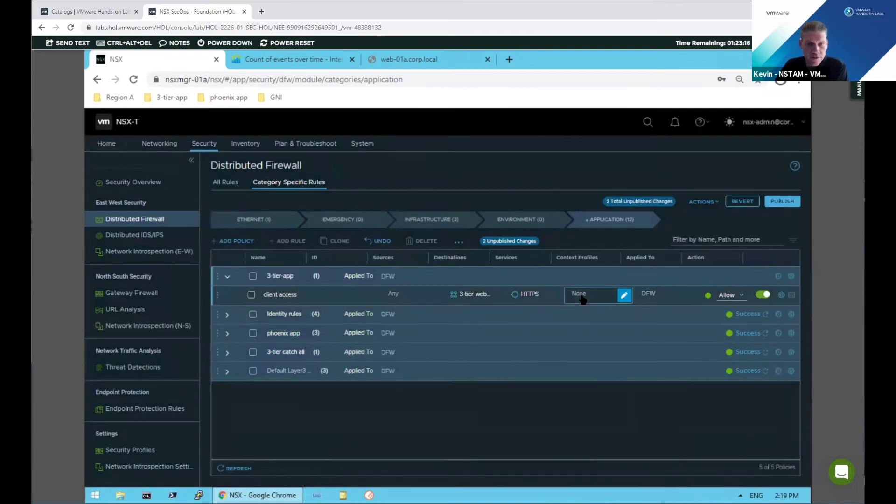
pyautogui.moveTo(649, 294)
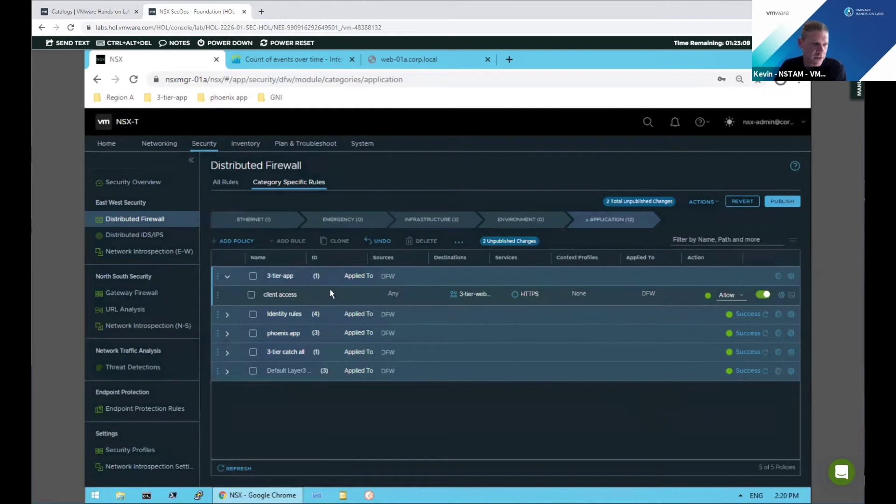
pyautogui.click(218, 280)
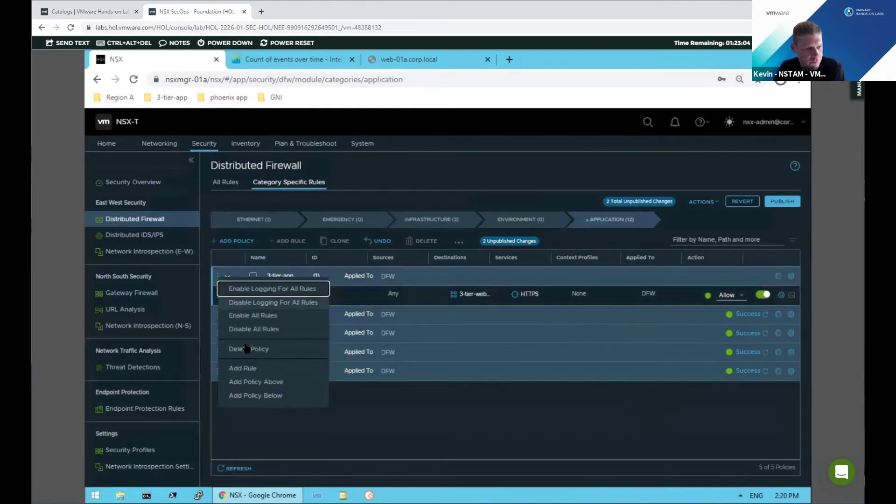
pyautogui.click(245, 369)
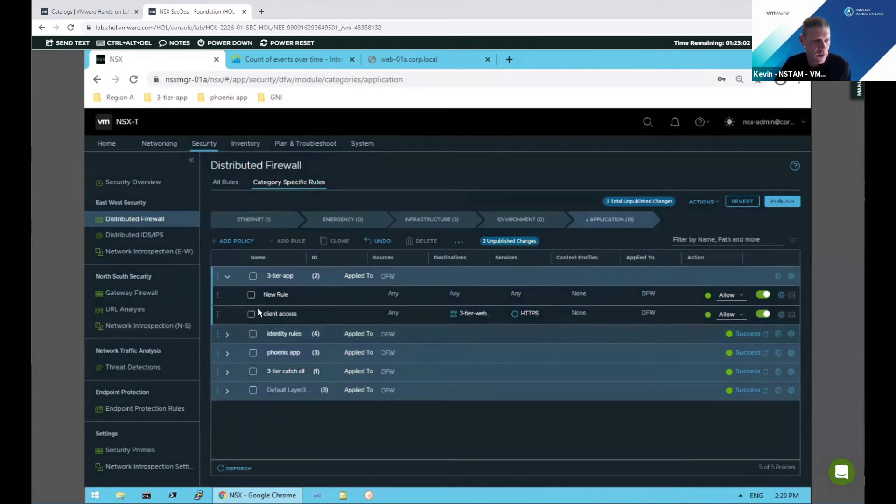
pyautogui.click(271, 295)
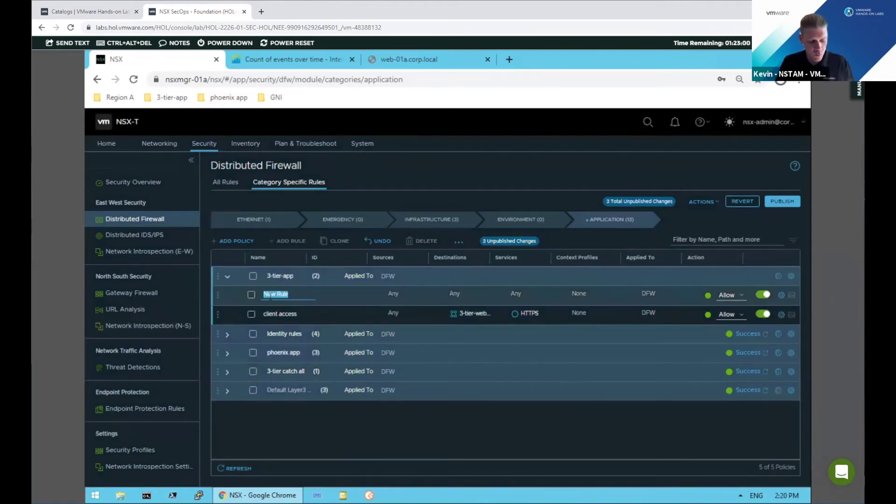
pyautogui.write('web to app access')
# Step: Set the web to app access rule's source to the 3-tier-web-servers group and its destination to the 3-tier-app-servers group
pyautogui.click(388, 298)
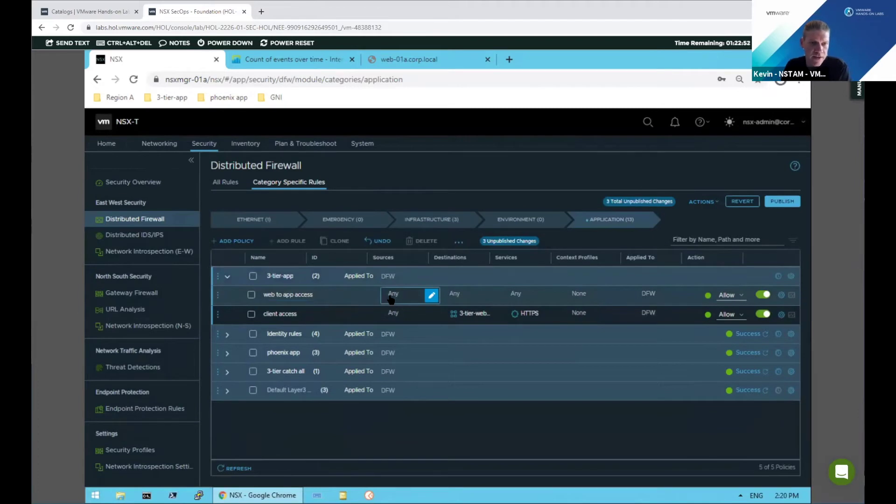
pyautogui.click(432, 295)
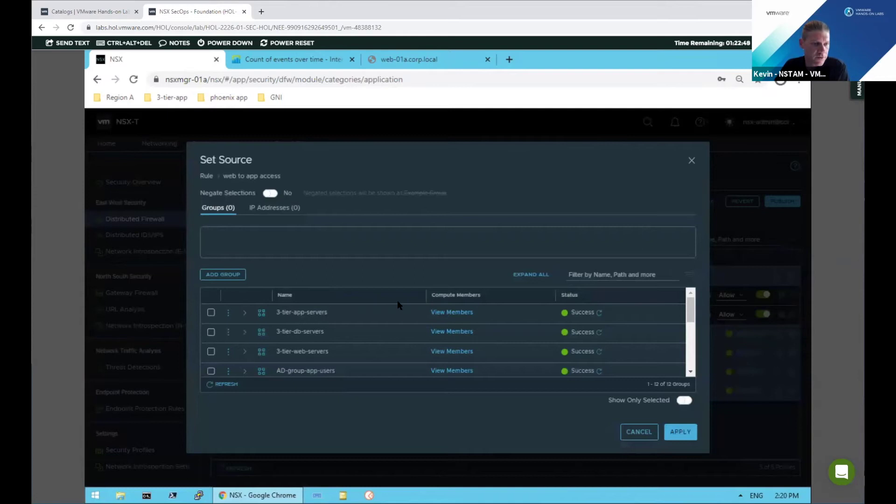
pyautogui.click(211, 352)
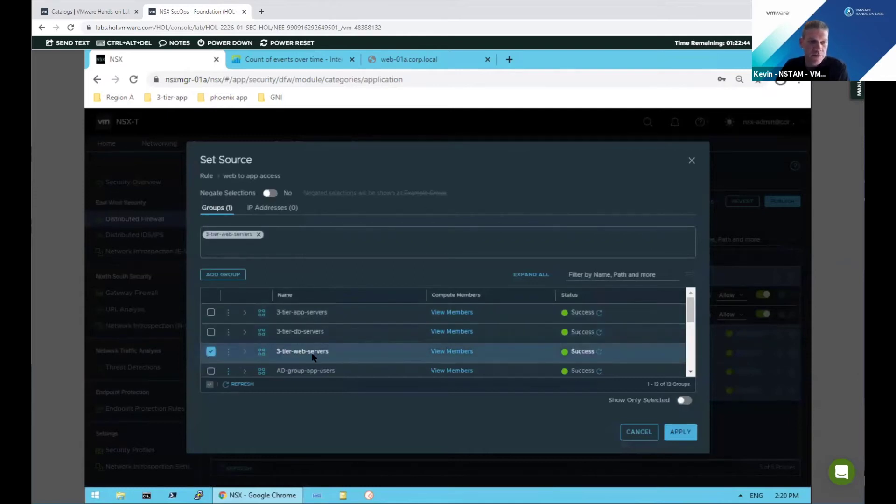
pyautogui.click(680, 433)
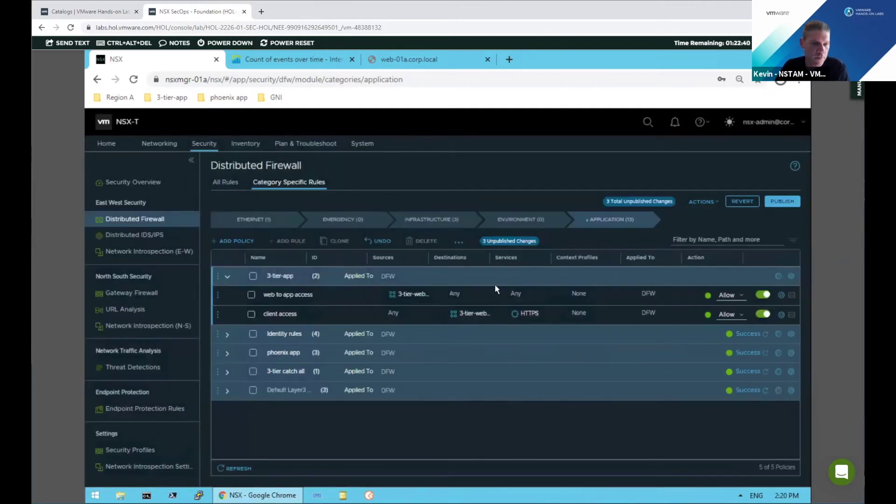
pyautogui.moveTo(515, 315)
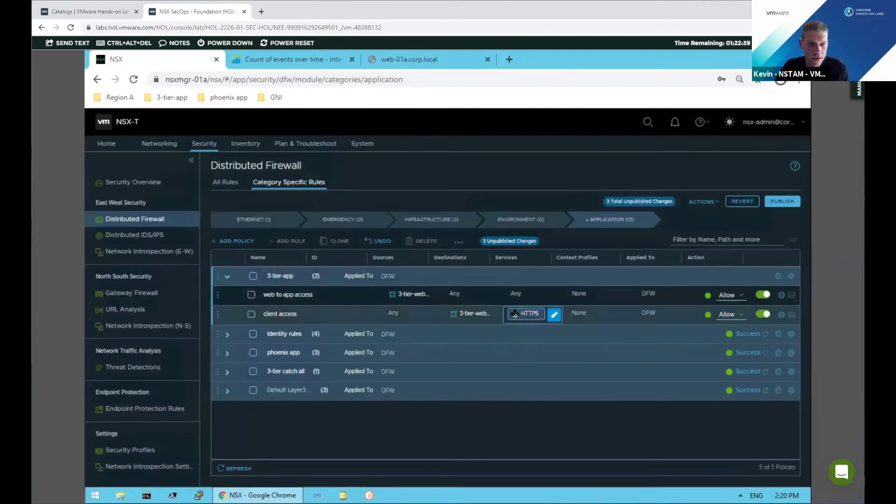
pyautogui.click(492, 295)
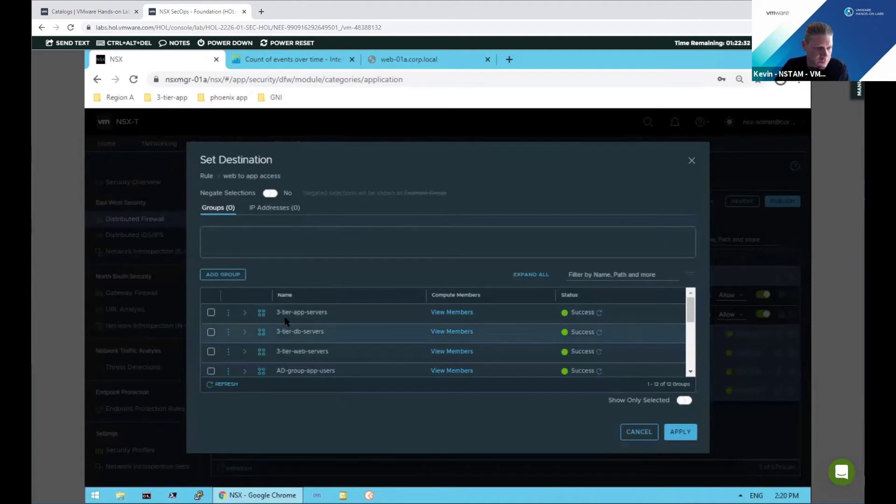
pyautogui.click(211, 312)
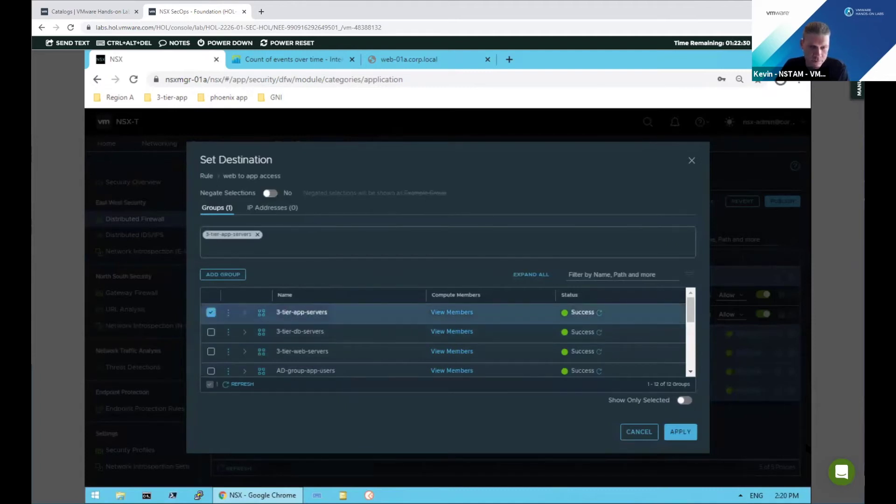
pyautogui.click(678, 431)
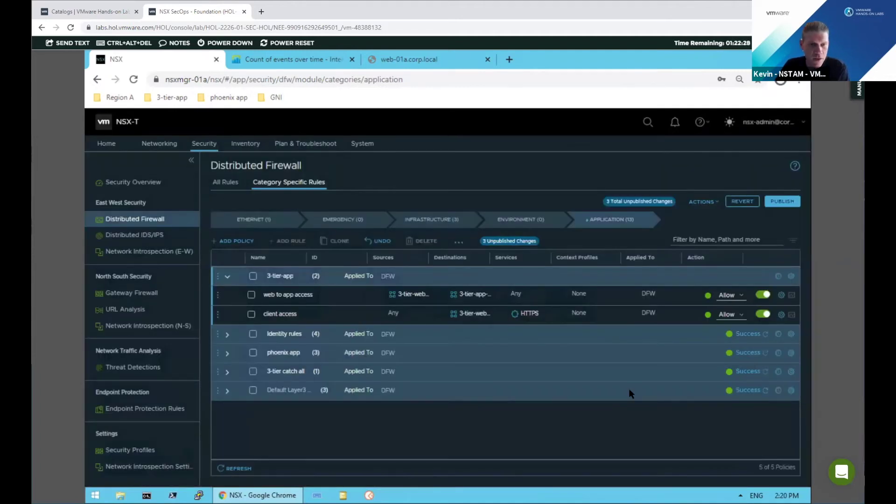
# Step: Set the service of the web to app access rule to TCP_8443
pyautogui.moveTo(523, 301)
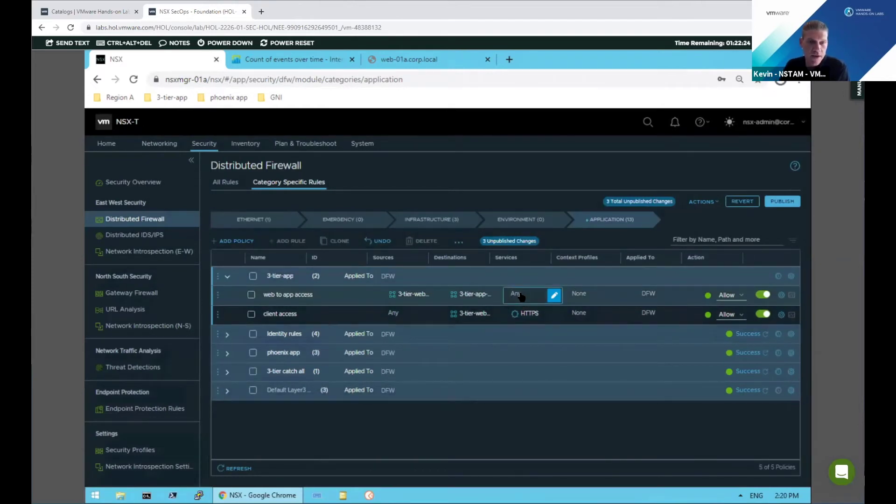
pyautogui.click(554, 295)
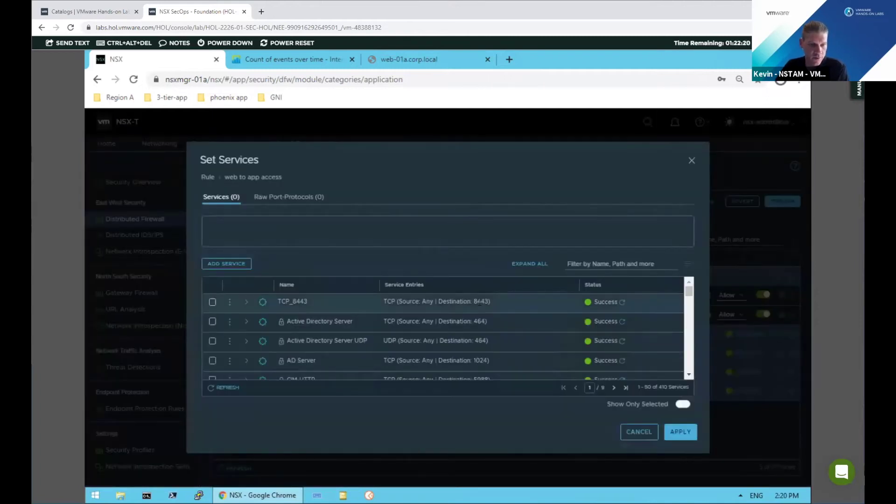
pyautogui.click(213, 302)
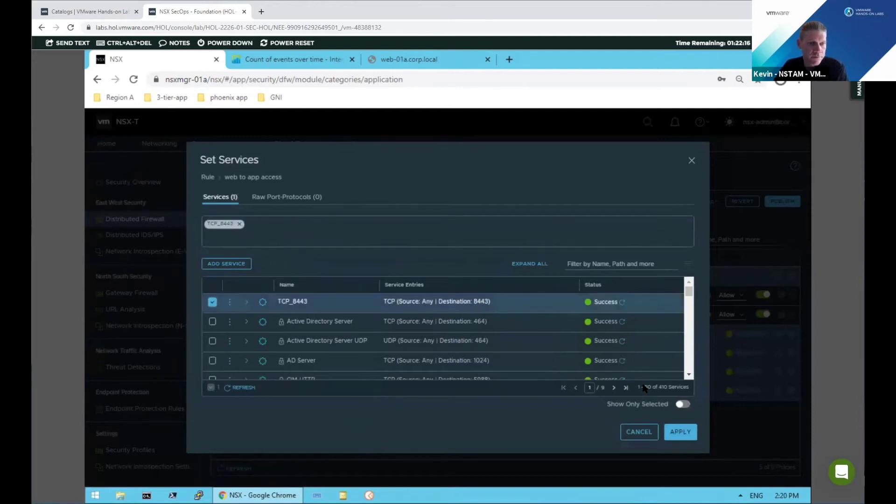
pyautogui.click(678, 433)
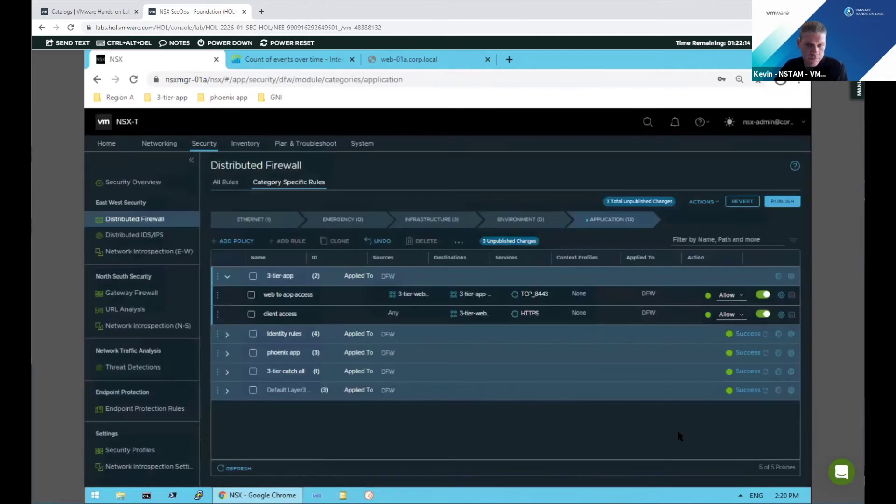
# Step: Add a third rule named app to db access to the 3-tier-app policy
pyautogui.click(311, 314)
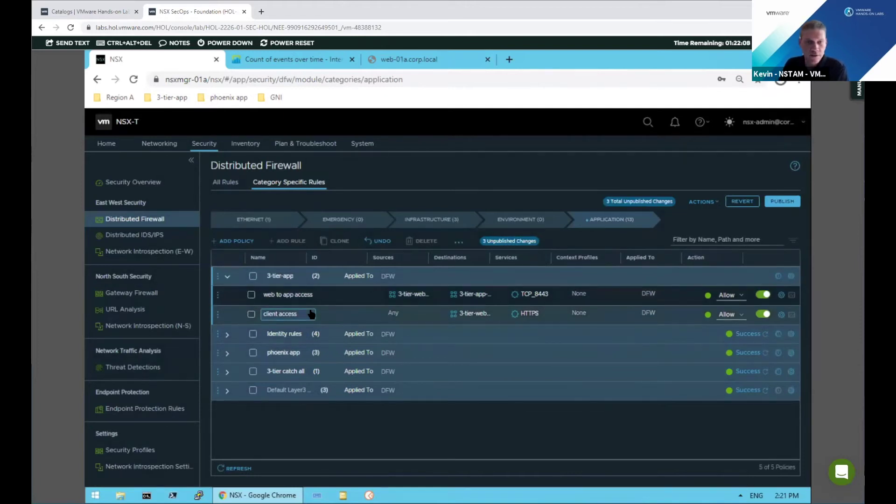
pyautogui.click(218, 280)
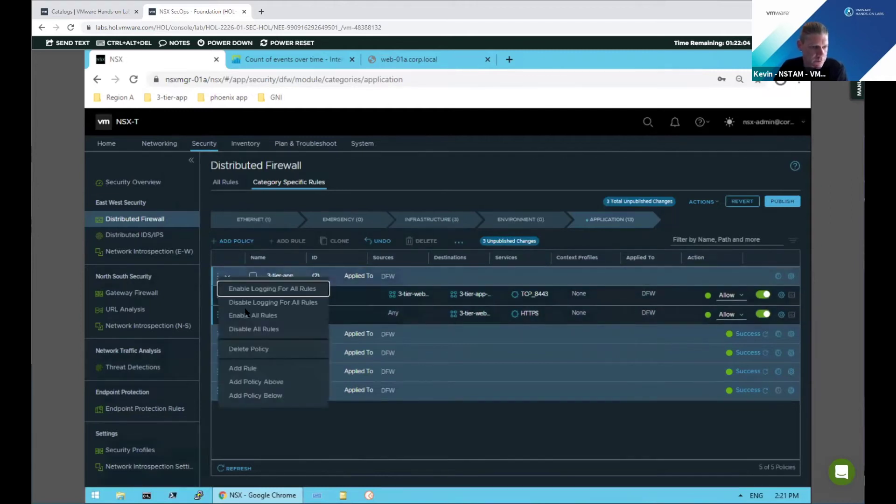
pyautogui.click(250, 368)
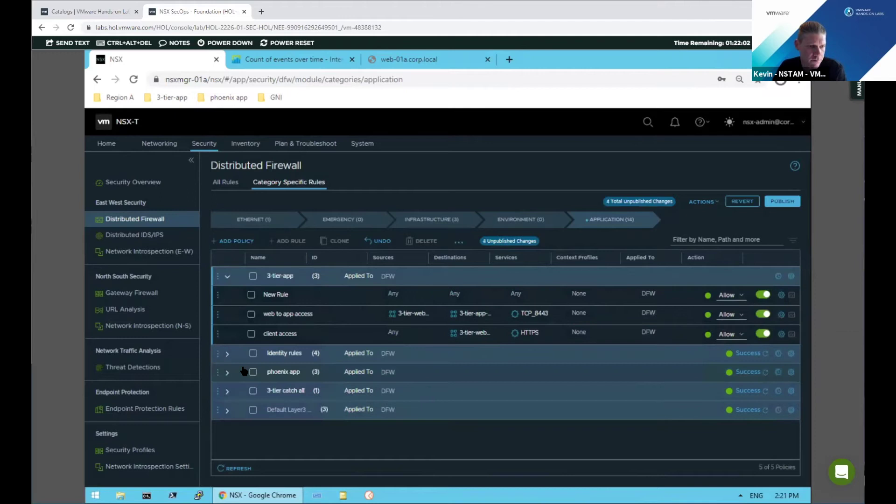
pyautogui.click(281, 294)
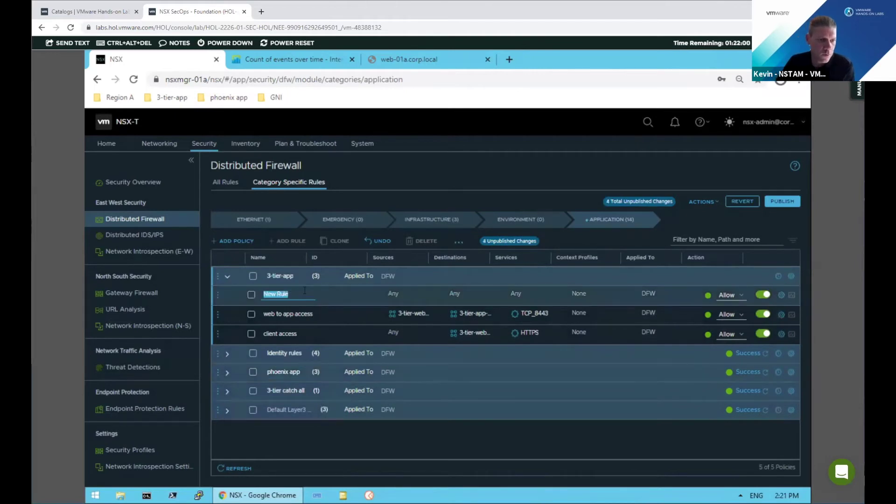
pyautogui.write('app to db access')
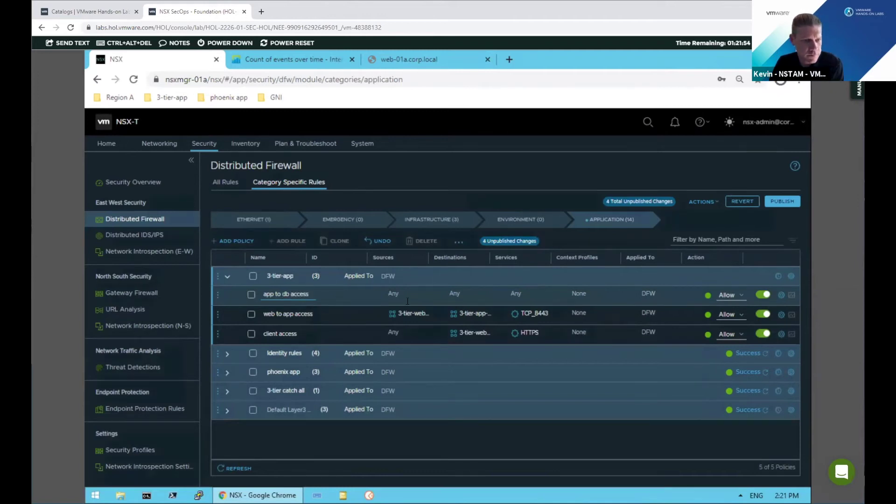
# Step: Set the app to db access rule's source to the 3-tier-app-servers group and its destination to the 3-tier-db-servers group
pyautogui.click(432, 299)
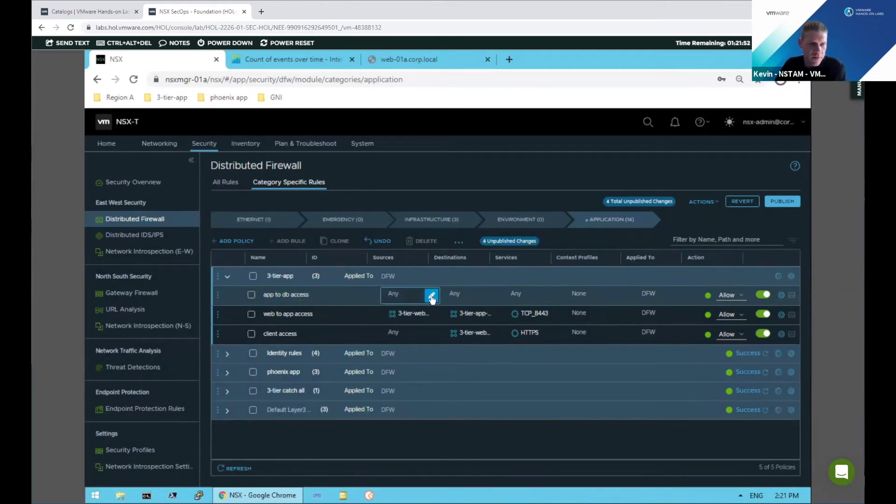
pyautogui.click(432, 299)
pyautogui.click(431, 294)
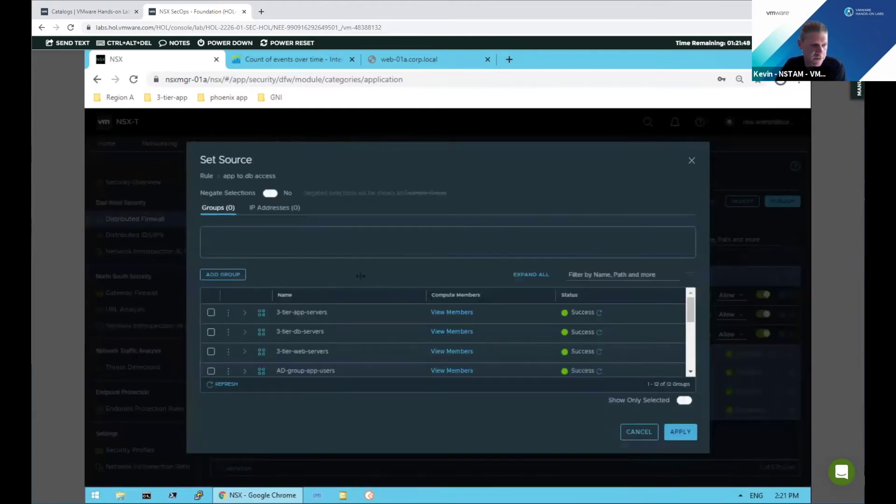
pyautogui.click(211, 313)
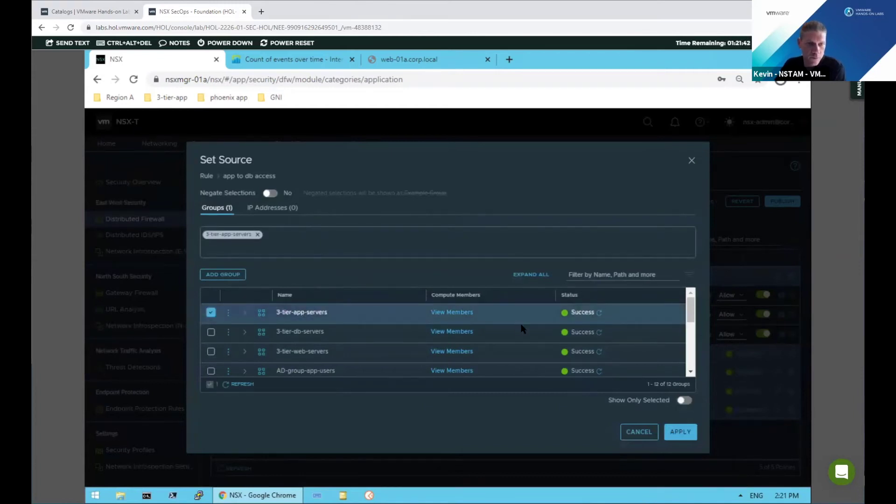
pyautogui.click(678, 432)
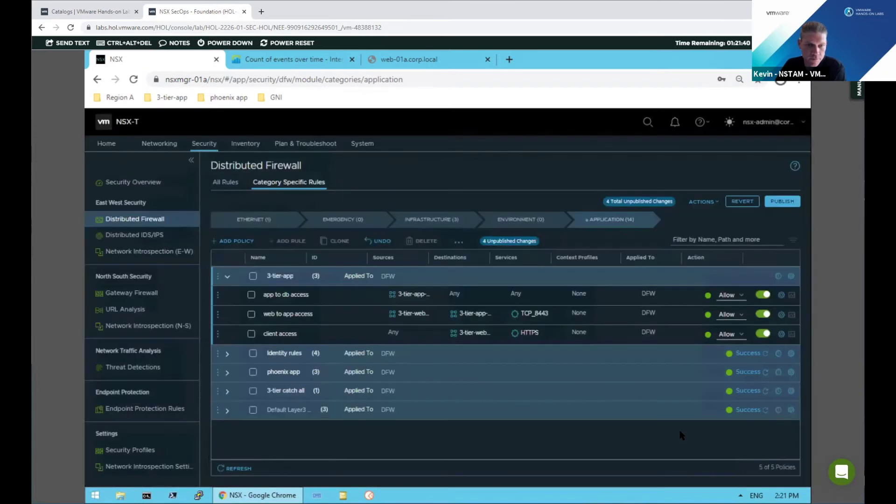
pyautogui.click(492, 295)
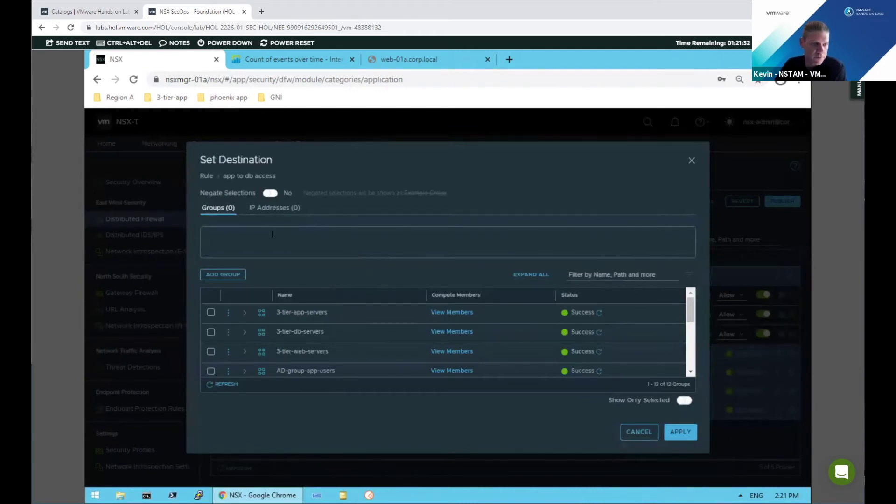
pyautogui.click(210, 332)
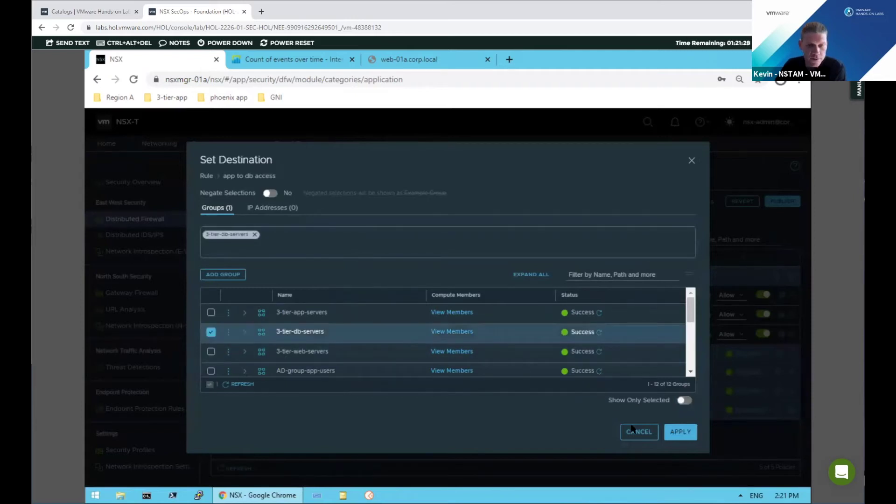
pyautogui.click(682, 433)
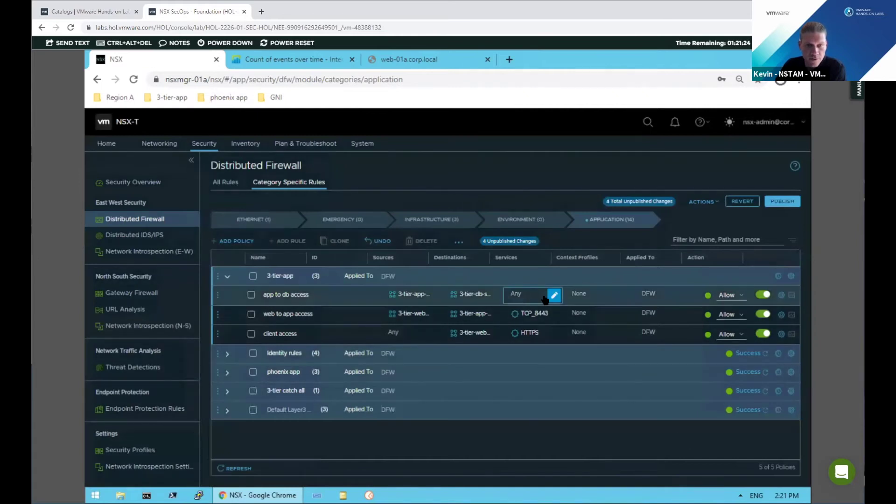
# Step: Set the service of the app to db access rule to MySQL
pyautogui.click(553, 299)
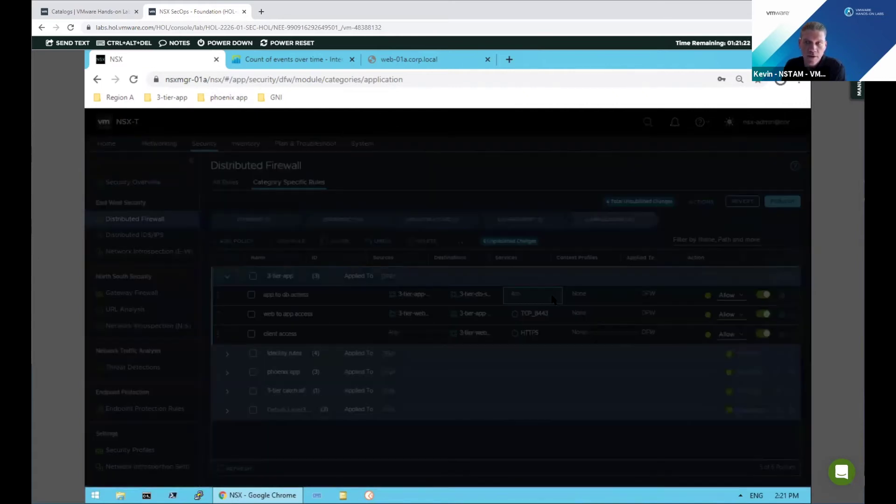
pyautogui.click(252, 230)
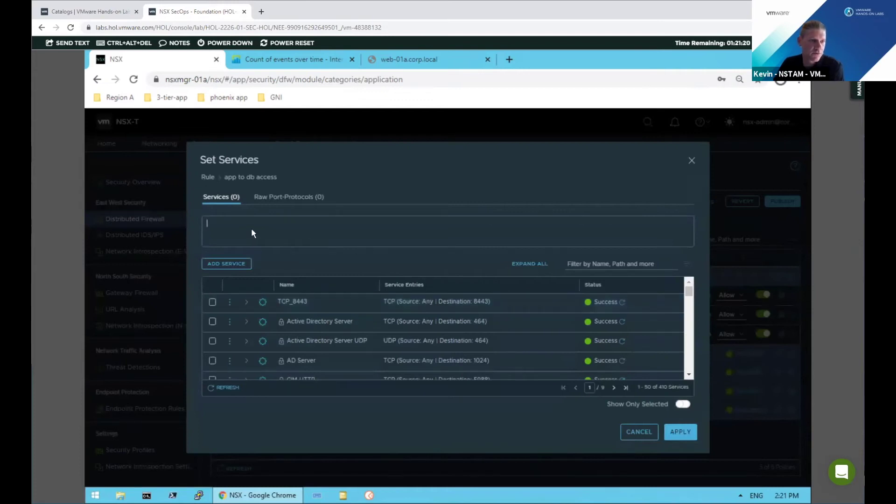
pyautogui.write('my')
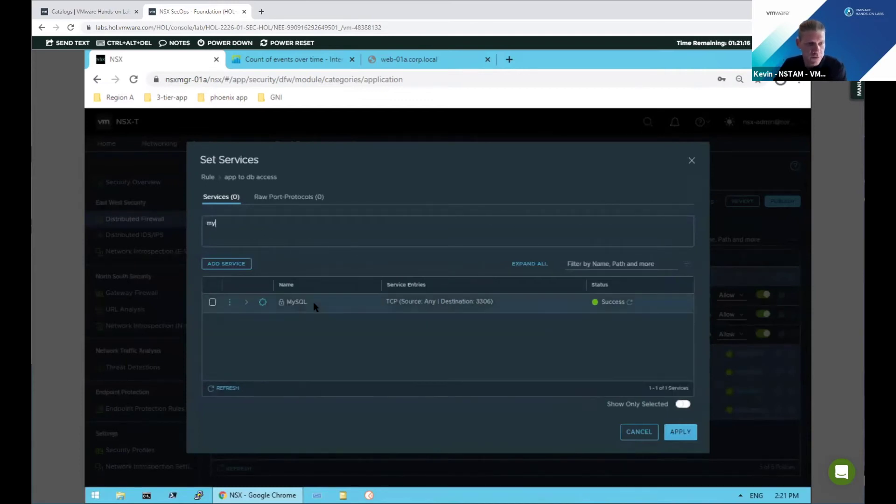
pyautogui.click(212, 302)
pyautogui.click(679, 434)
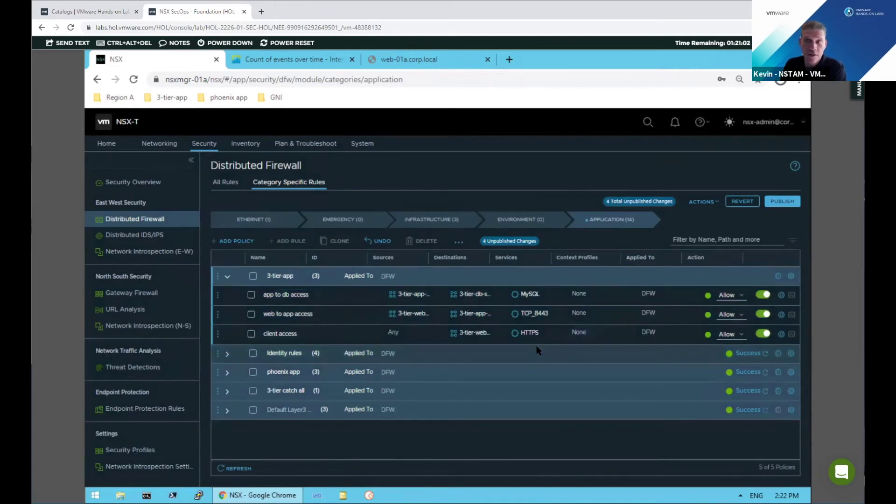
# Step: Publish the distributed firewall changes and reload the web-01a.corp.local application page to test access
pyautogui.click(776, 204)
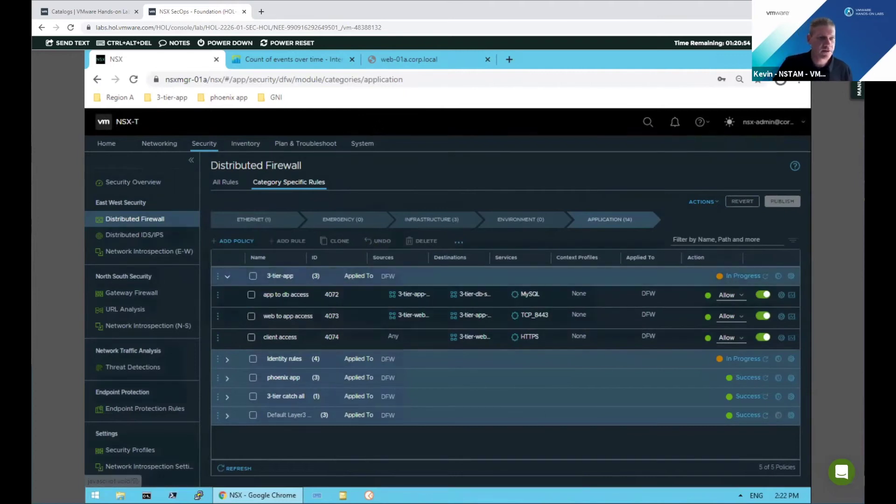
pyautogui.click(396, 57)
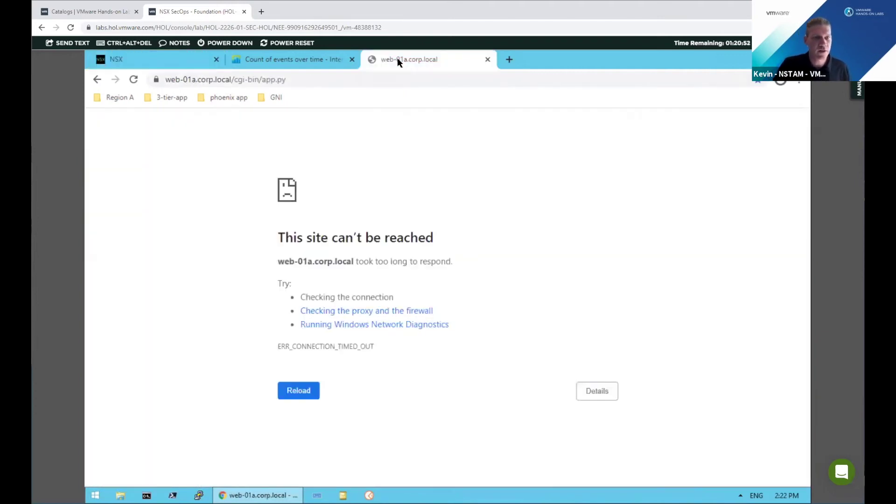
pyautogui.click(132, 80)
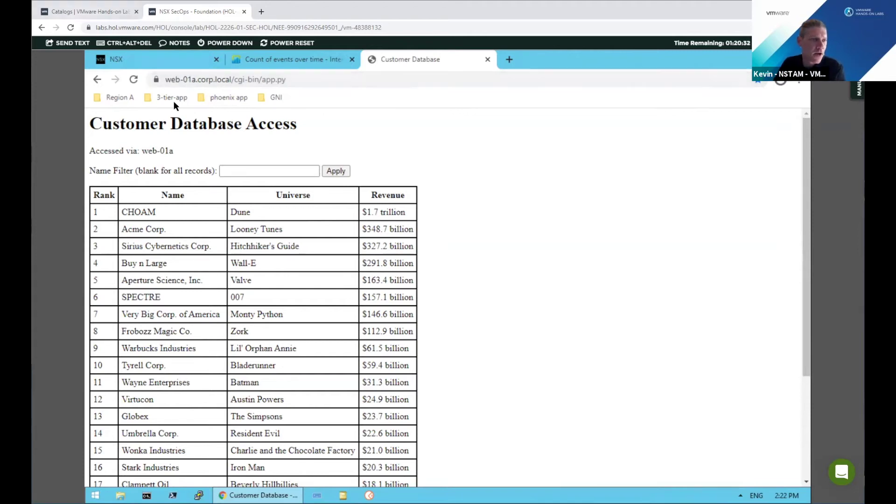
# Step: Return to NSX and set up a unicast TCP Traceflow request with destination port 8443
pyautogui.click(152, 60)
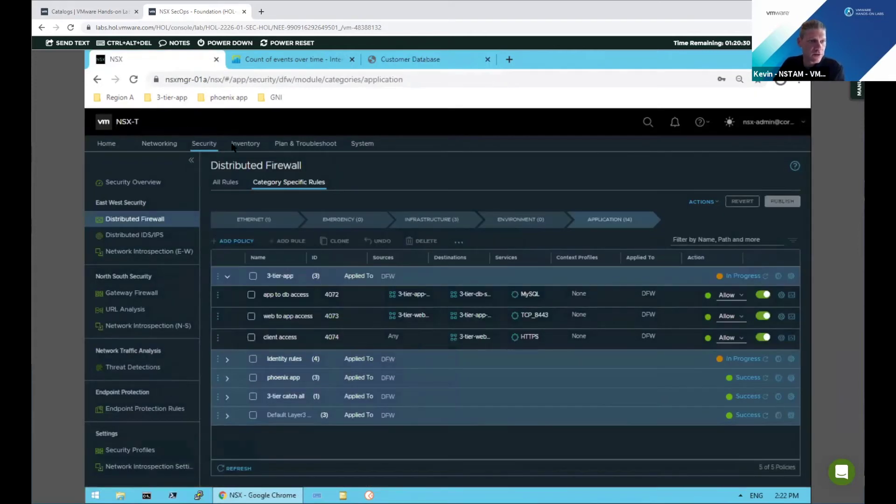
pyautogui.click(321, 145)
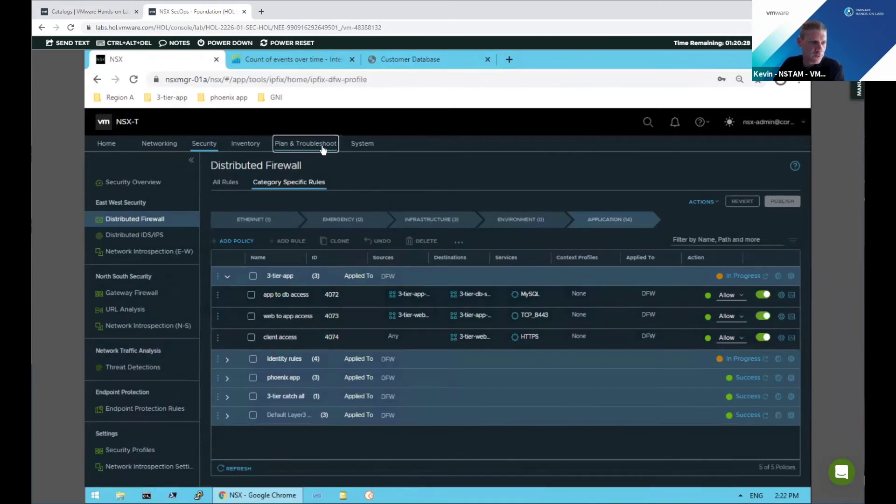
pyautogui.click(125, 295)
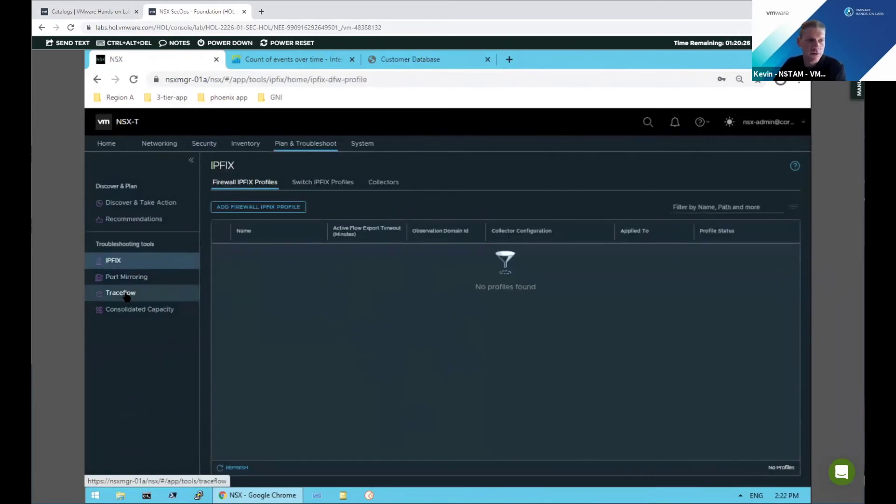
pyautogui.click(126, 296)
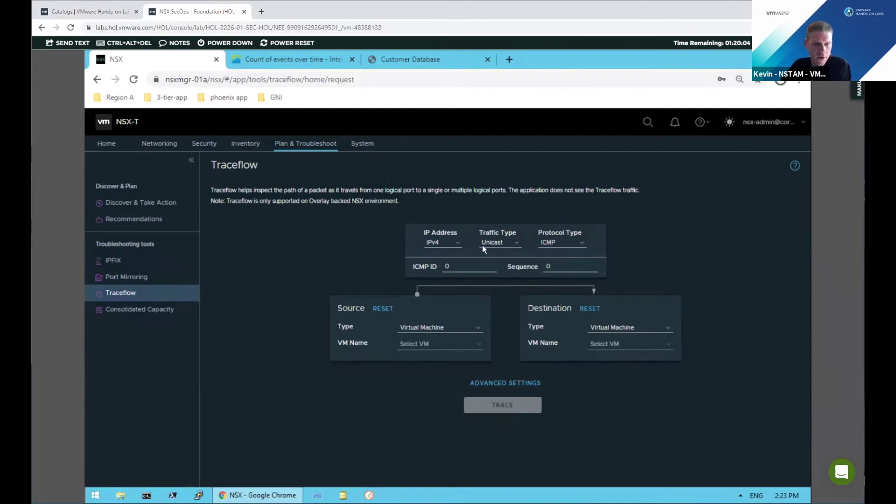
pyautogui.click(509, 243)
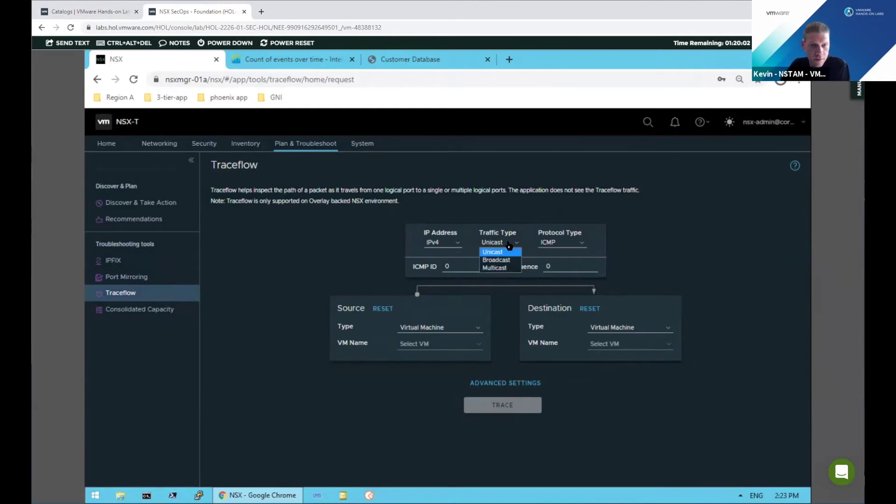
pyautogui.click(508, 246)
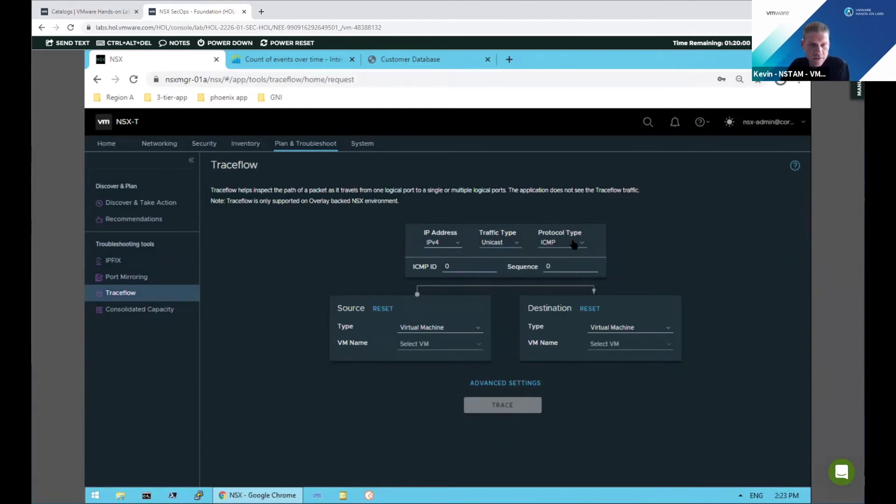
pyautogui.click(575, 244)
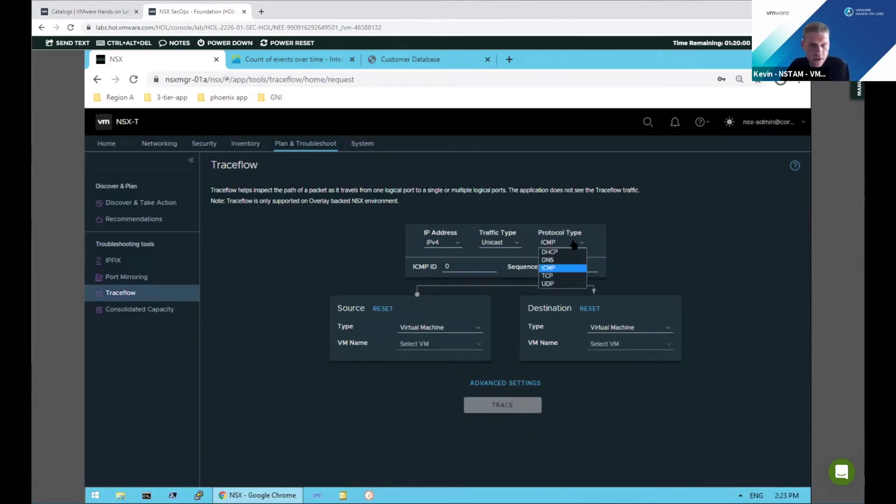
pyautogui.click(551, 276)
pyautogui.click(522, 261)
pyautogui.hotkey('ctrl', 'a')
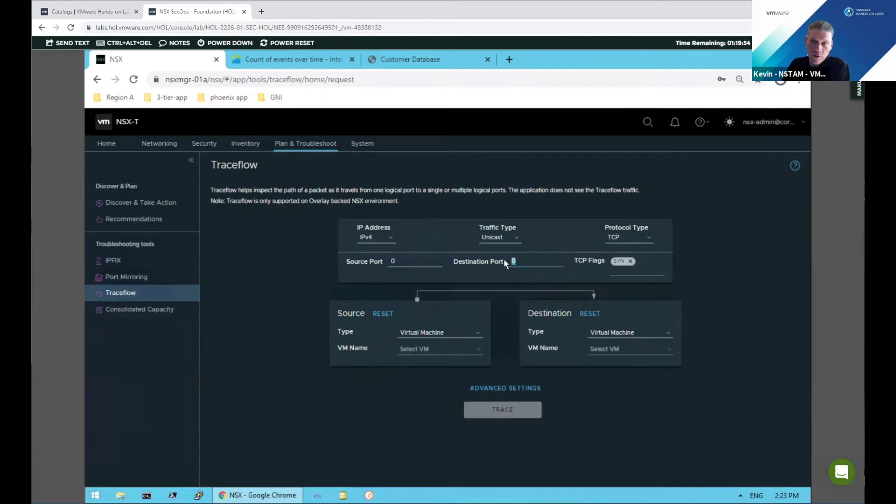
pyautogui.write('8443')
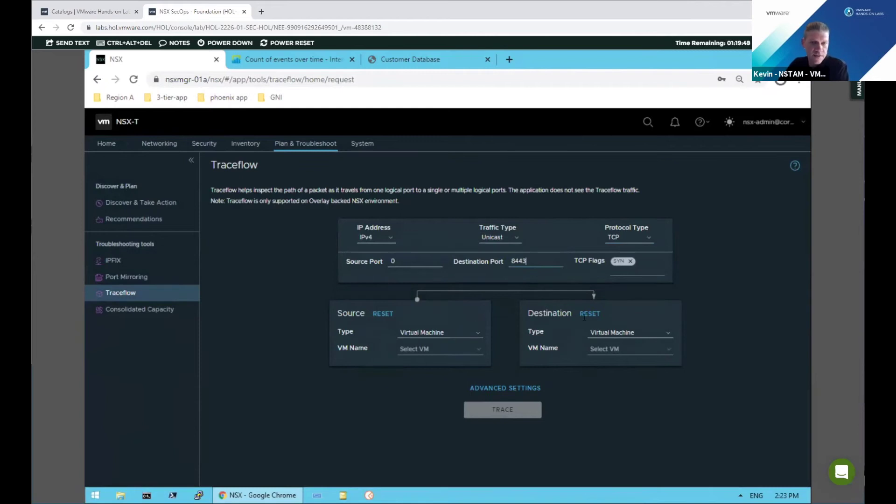
# Step: Run the trace from virtual machine web-01a to virtual machine app-01a and review all its observations
pyautogui.click(420, 349)
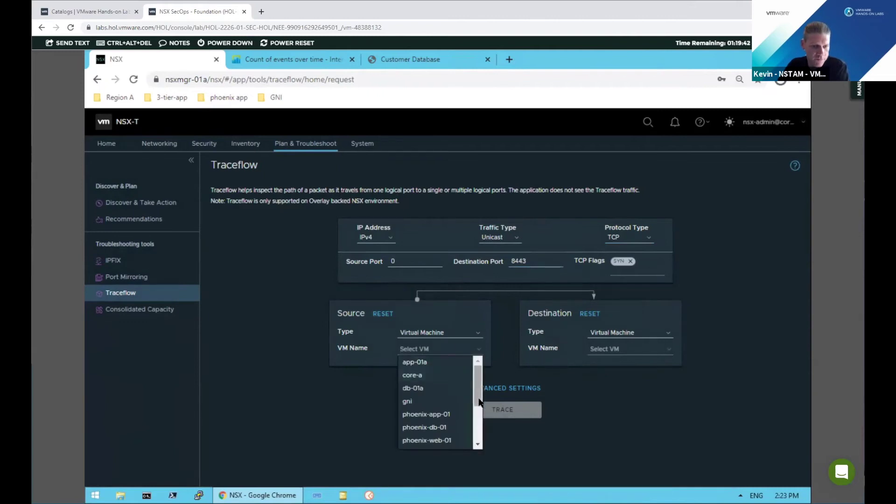
pyautogui.scroll(-3, 417, 430)
pyautogui.click(416, 429)
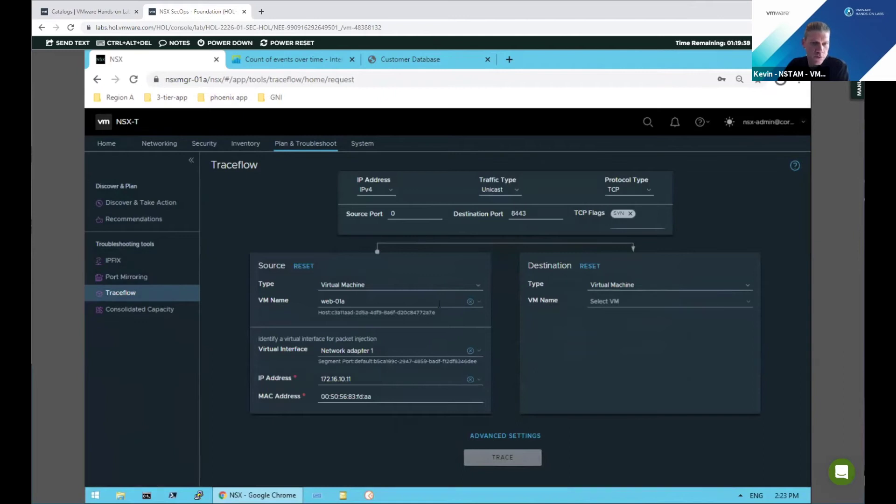
pyautogui.click(609, 302)
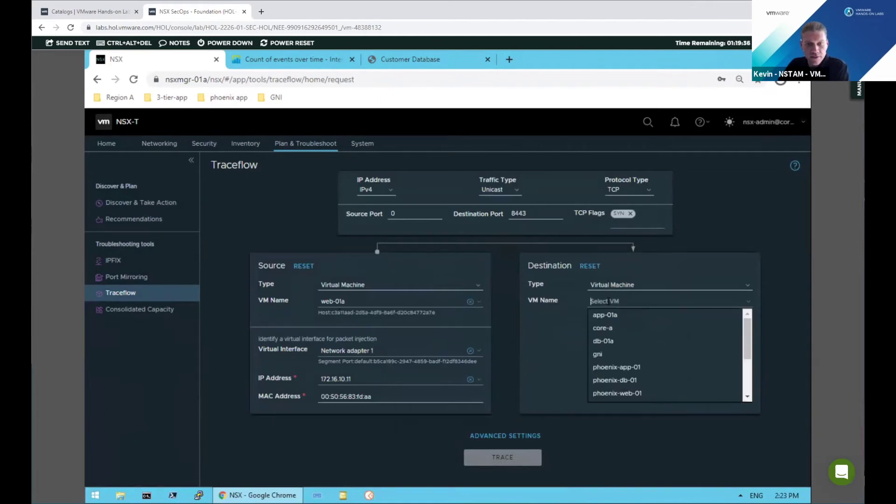
pyautogui.click(605, 317)
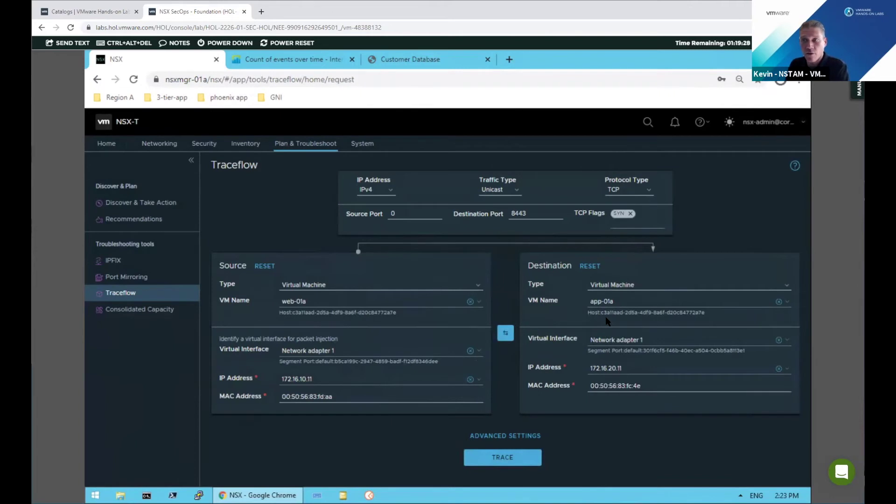
pyautogui.click(494, 463)
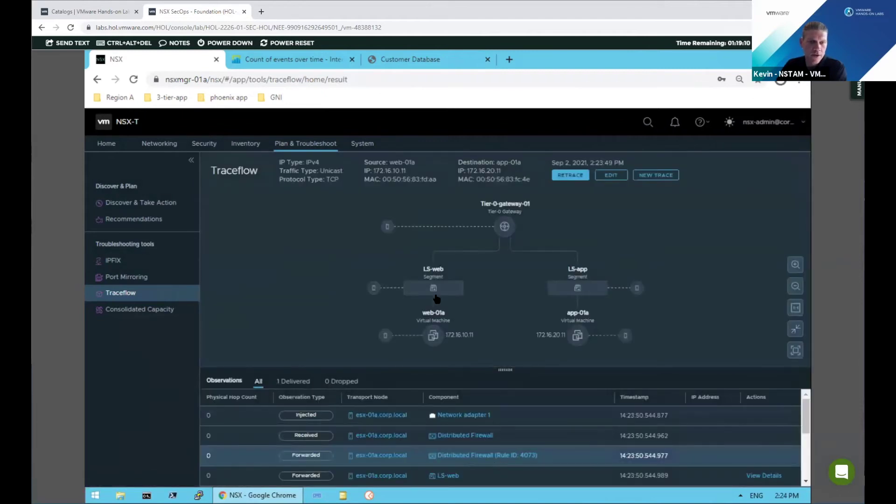
pyautogui.scroll(-3, 447, 441)
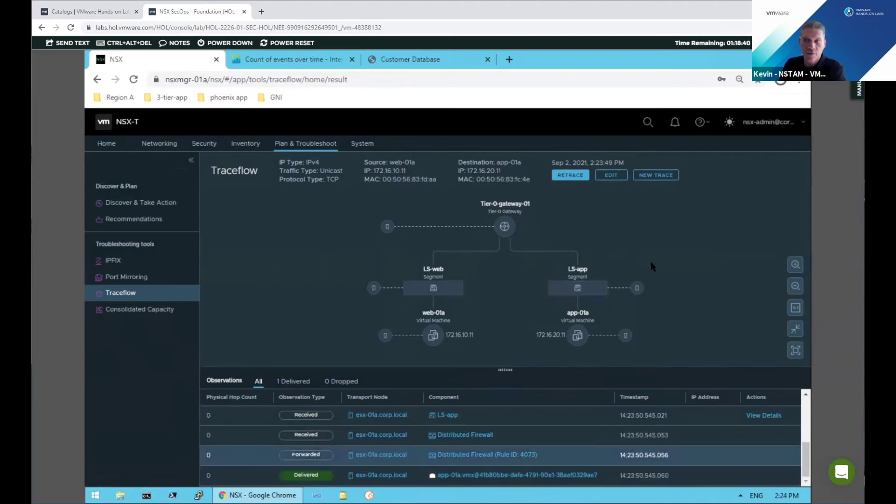
# Step: Edit the web-01a to app-01a trace to use destination port 22 and run it
pyautogui.click(604, 176)
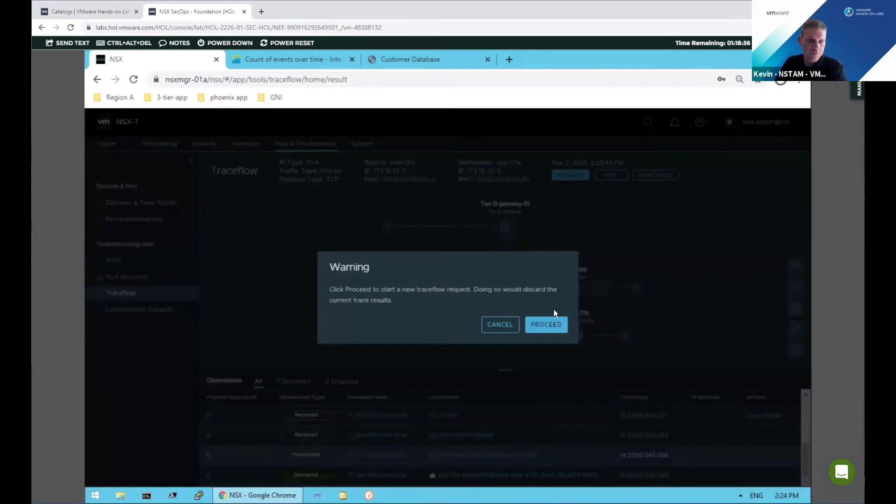
pyautogui.click(553, 324)
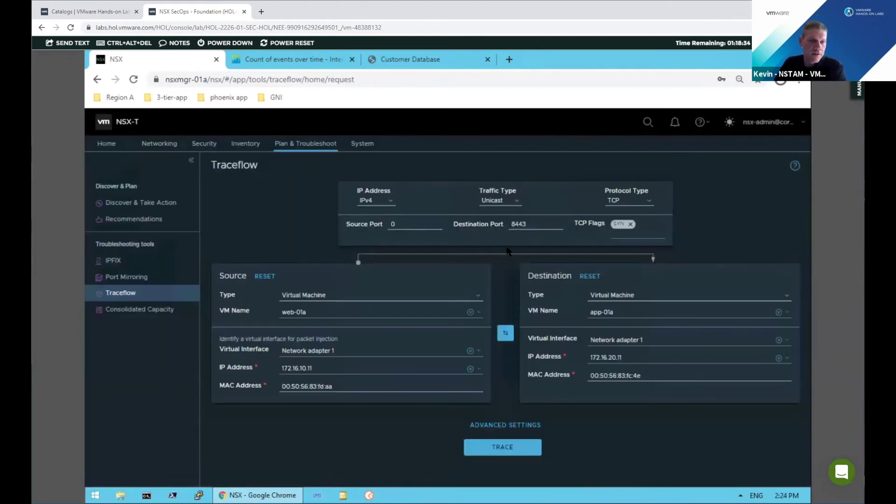
pyautogui.moveTo(532, 224); pyautogui.dragTo(505, 223)
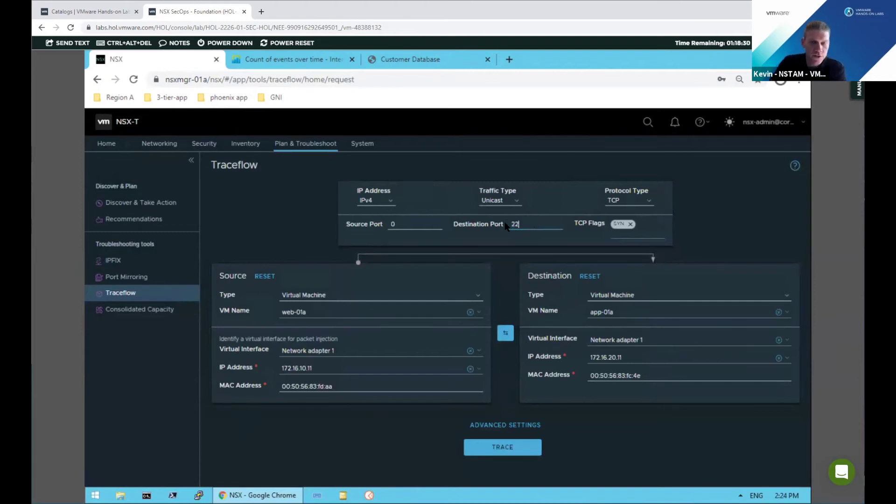
pyautogui.write('22')
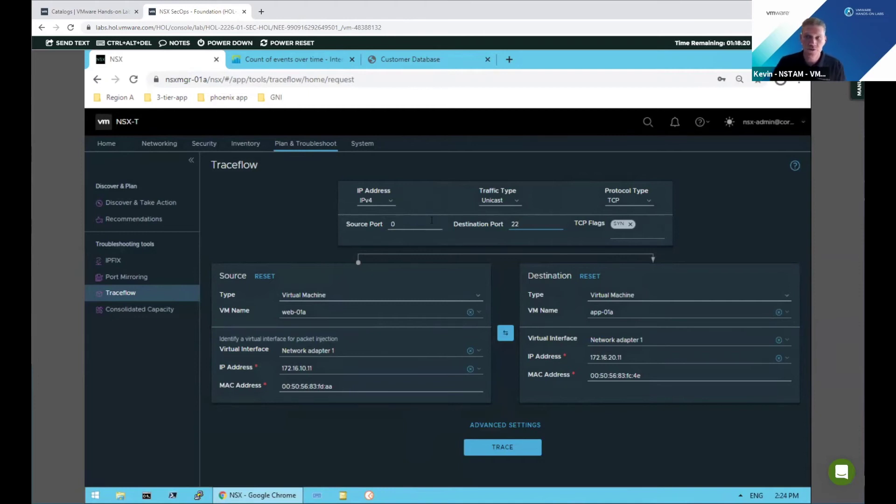
pyautogui.click(501, 444)
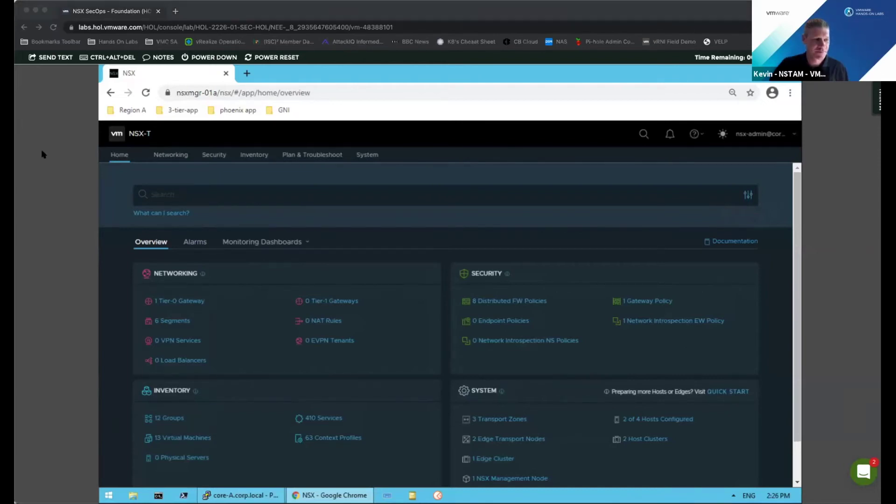
# Step: Open the Distributed IDS/IPS settings and examine the signature version and the number of intrusion signatures
pyautogui.click(214, 158)
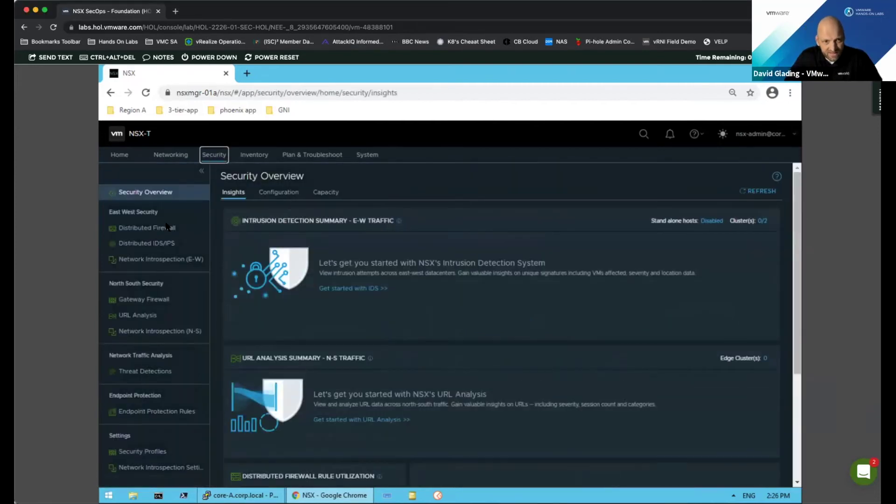
pyautogui.click(162, 243)
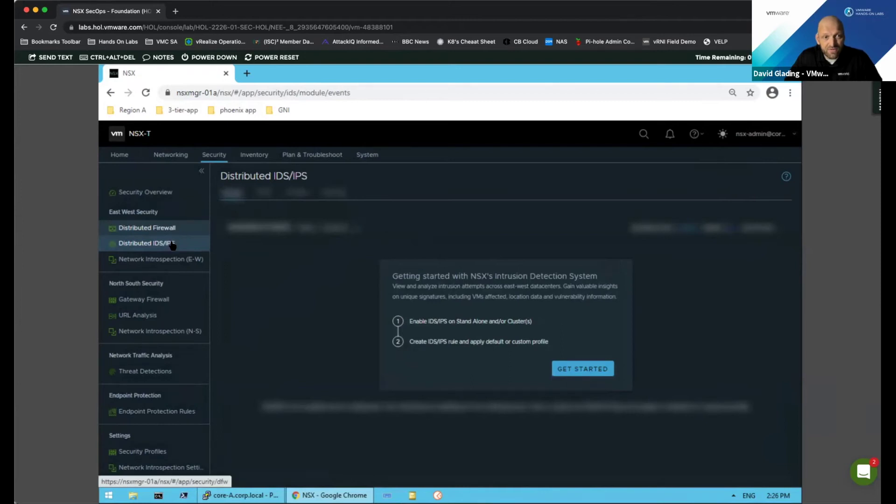
pyautogui.click(574, 369)
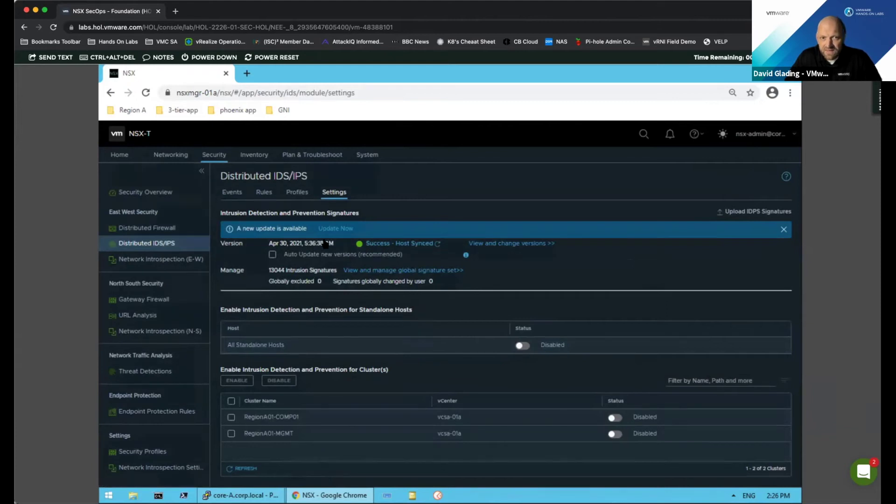
pyautogui.moveTo(273, 243); pyautogui.dragTo(333, 246)
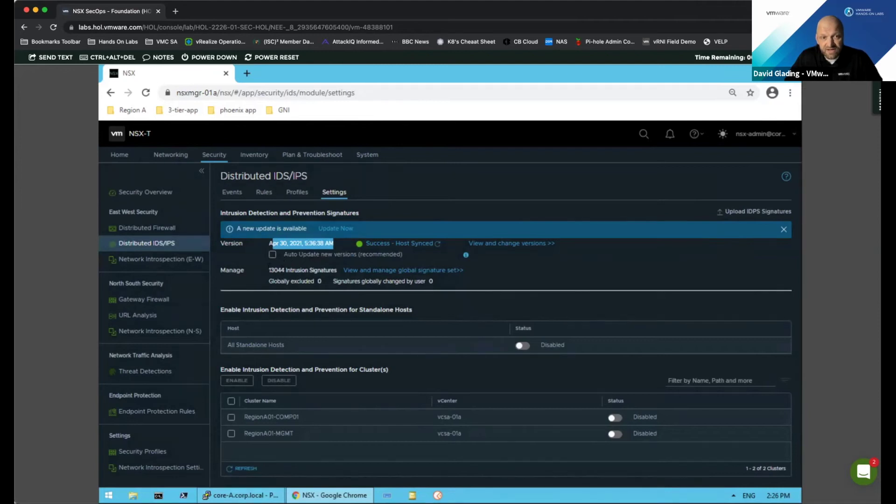
pyautogui.click(283, 264)
pyautogui.doubleClick(277, 270)
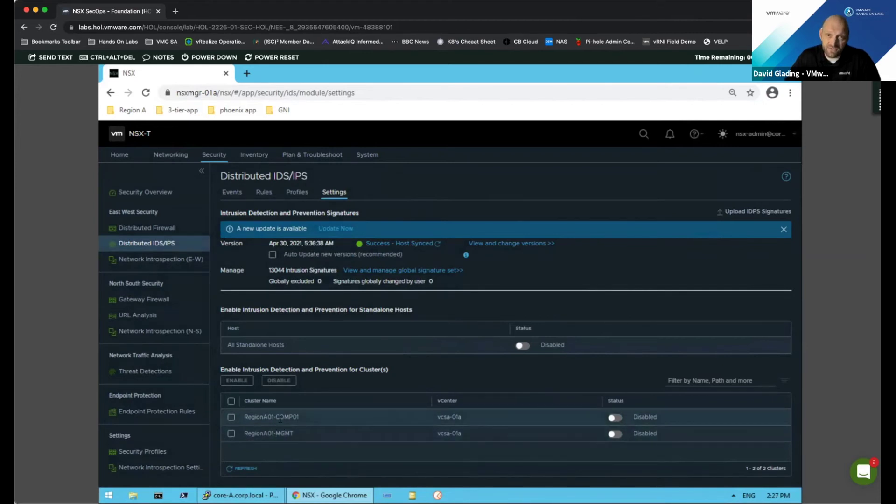
# Step: Enable intrusion detection and prevention for the RegionA01-COMP01 cluster and open the IDS/IPS profiles
pyautogui.click(614, 417)
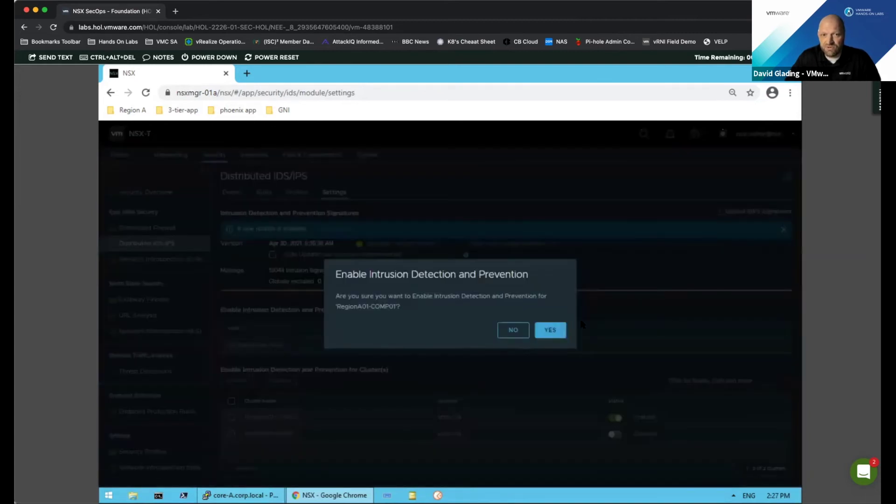
pyautogui.click(549, 330)
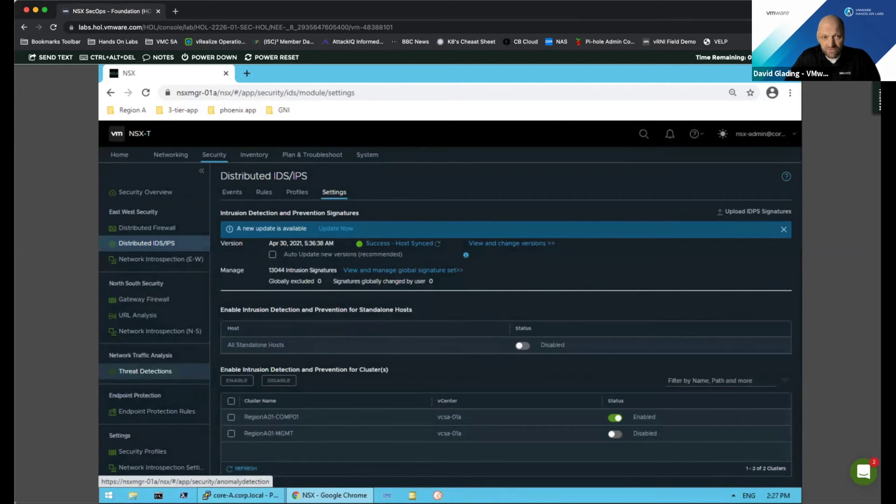
pyautogui.click(297, 193)
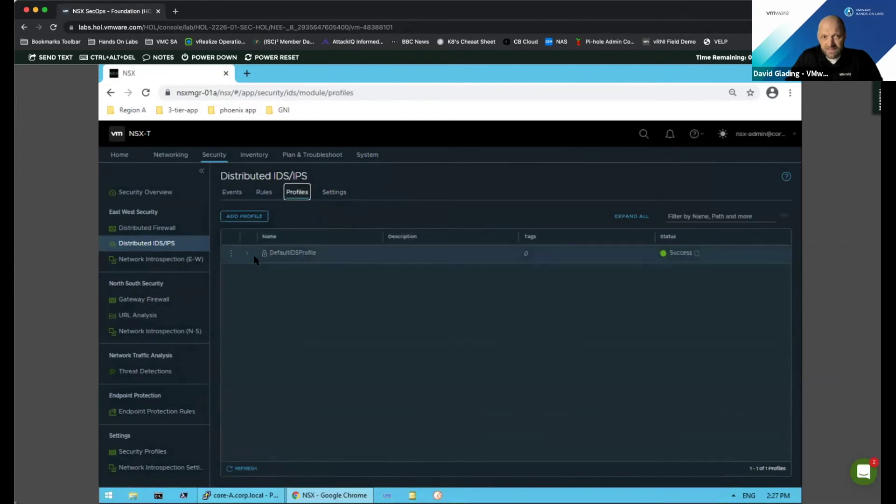
# Step: Add an IDS profile named All Sev Policy covering critical, high, medium and low severities, review the Products Affected options, and save it
pyautogui.click(262, 218)
pyautogui.write('All Sev Policy')
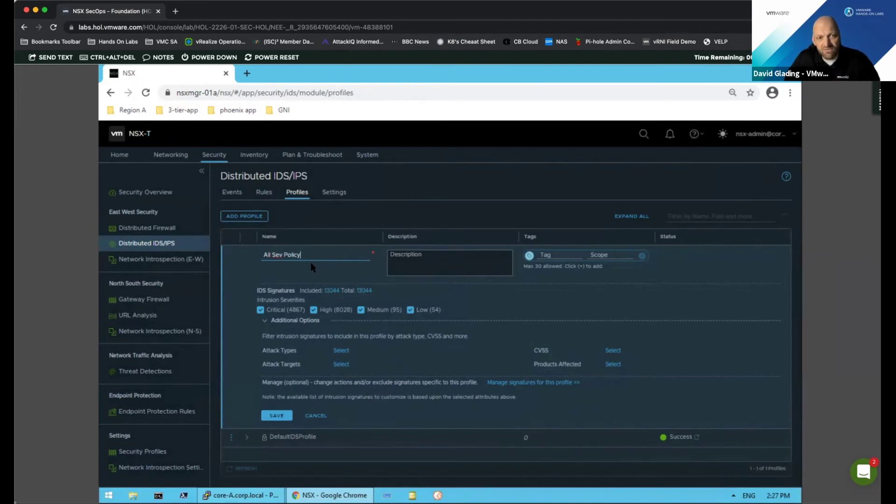
pyautogui.click(324, 257)
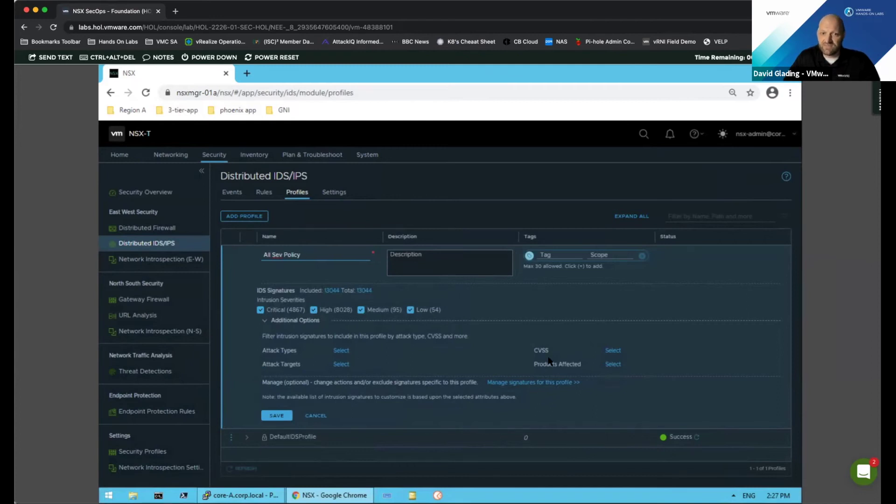
pyautogui.click(612, 364)
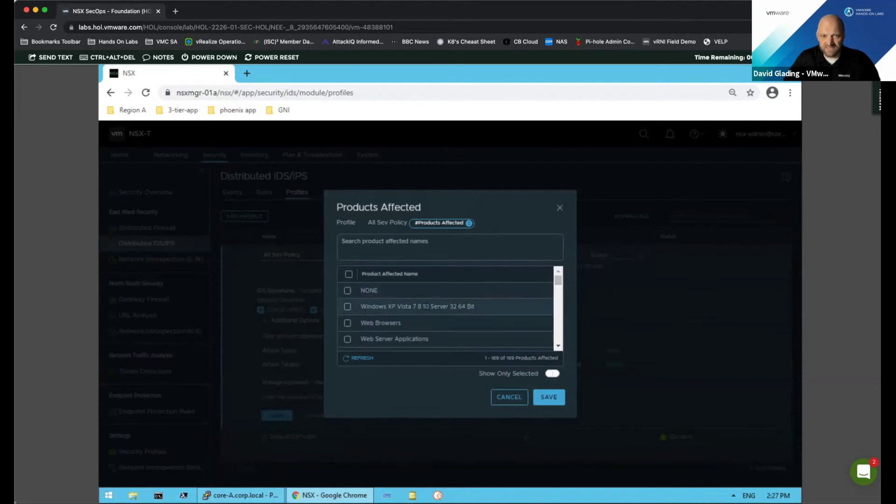
pyautogui.doubleClick(425, 307)
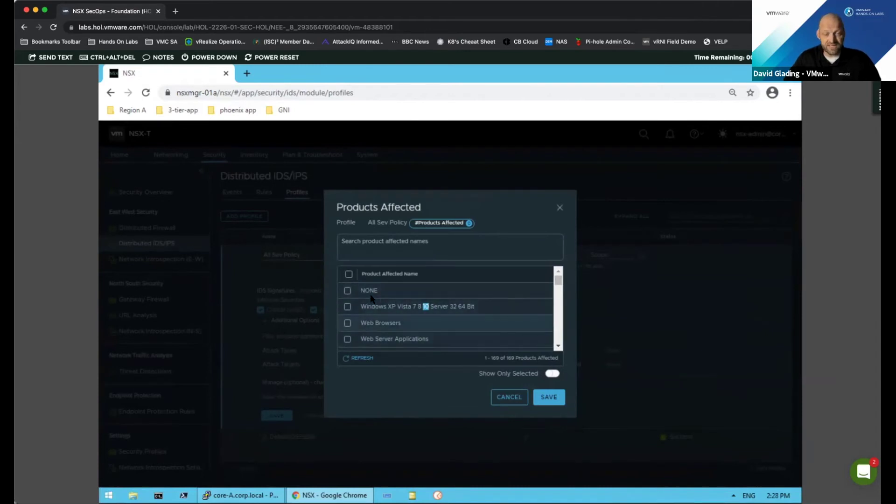
pyautogui.click(560, 209)
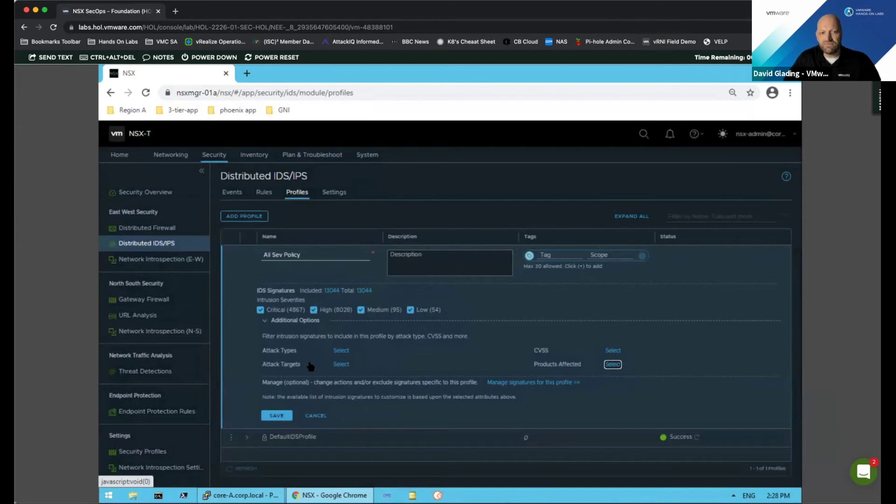
pyautogui.click(271, 416)
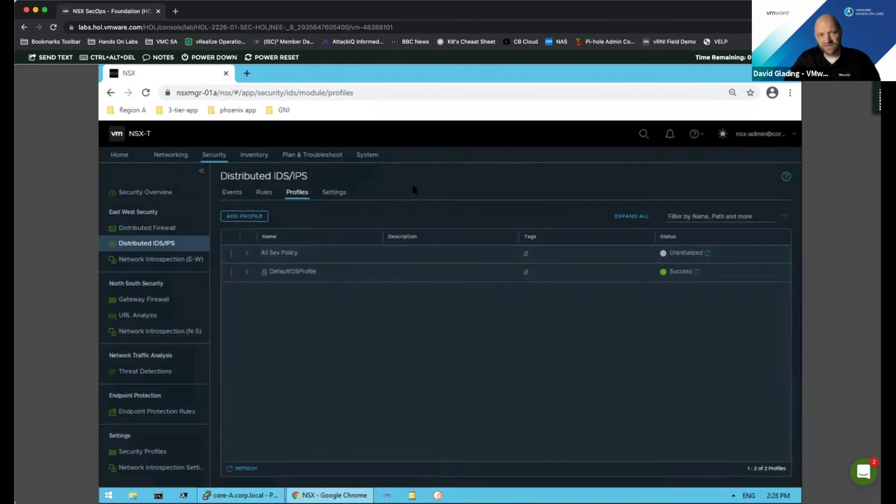
# Step: Add a policy named IDS to the Distributed IDS/IPS rules
pyautogui.click(263, 193)
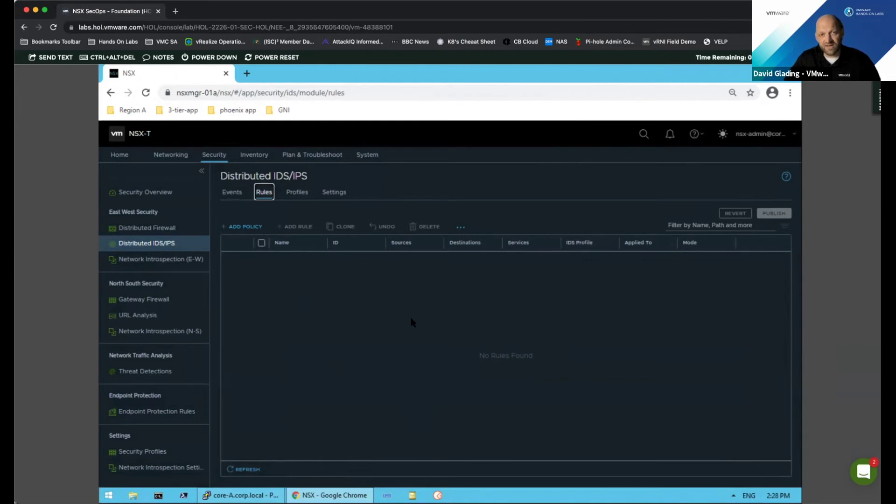
pyautogui.click(249, 227)
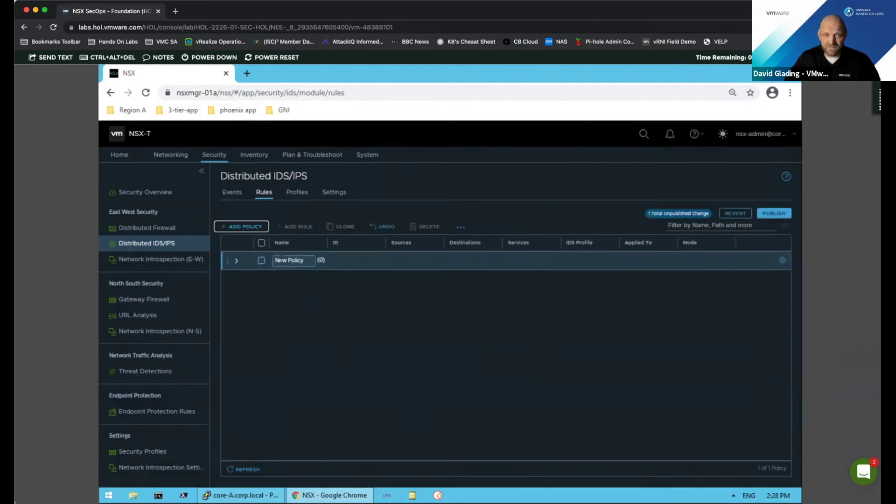
pyautogui.write('I')
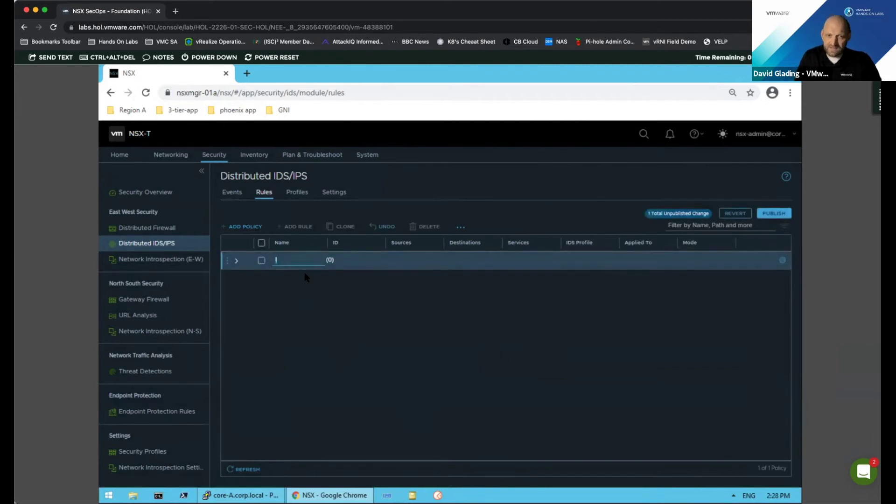
pyautogui.write('DS')
pyautogui.press('Return')
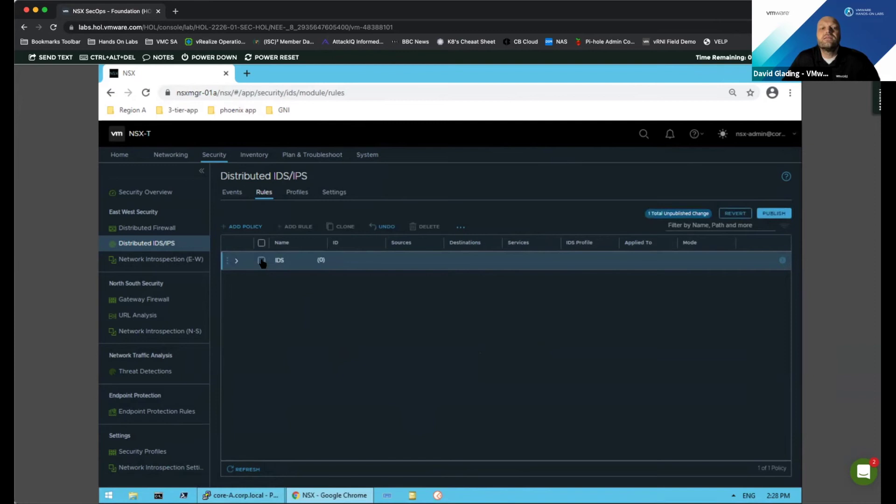
# Step: Add a rule named IDS All Sev to the IDS policy
pyautogui.click(262, 262)
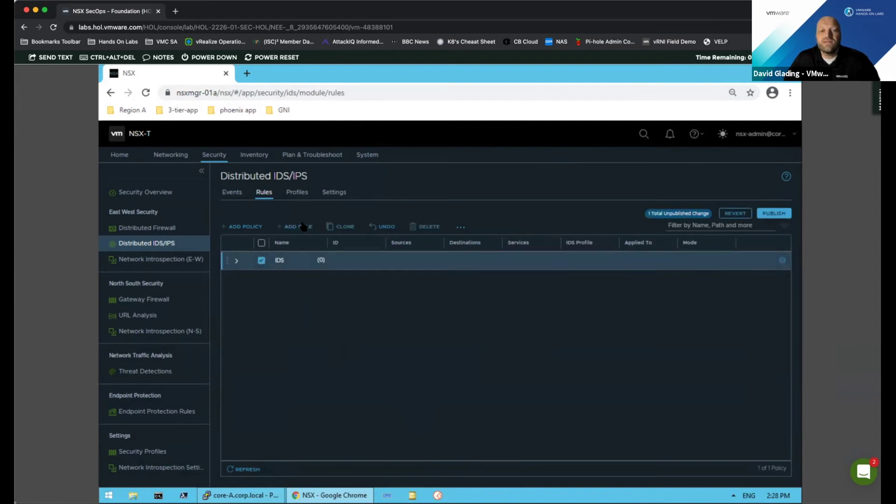
pyautogui.click(304, 226)
pyautogui.click(297, 279)
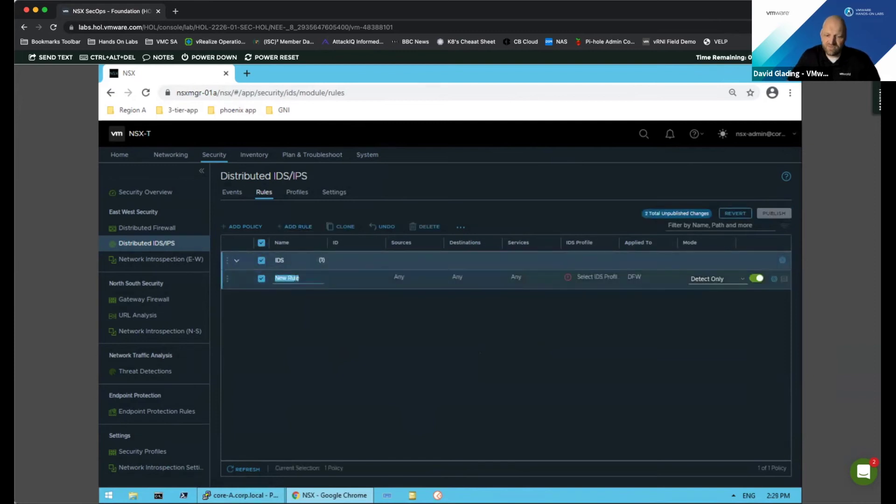
pyautogui.write('IDS All Sev')
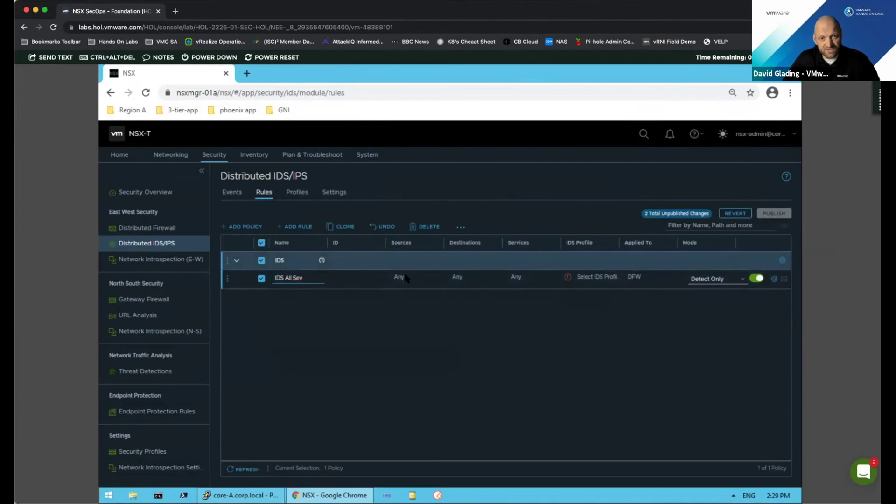
pyautogui.click(497, 282)
pyautogui.click(495, 280)
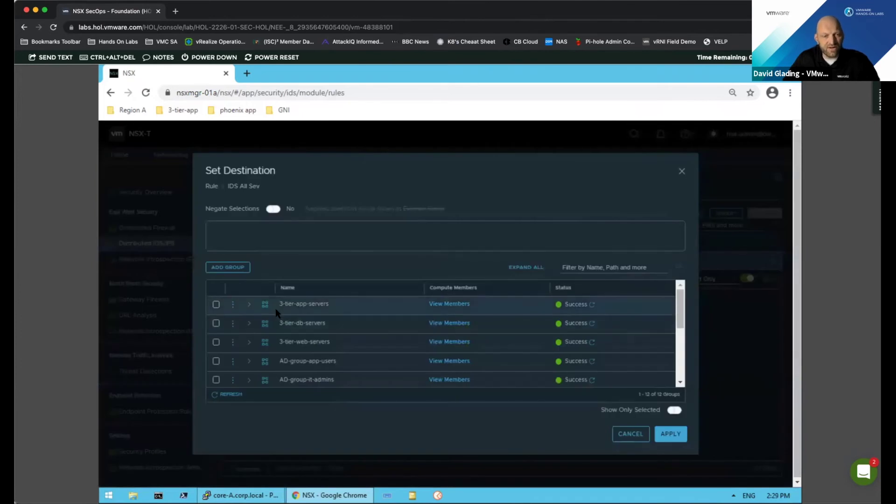
pyautogui.click(216, 341)
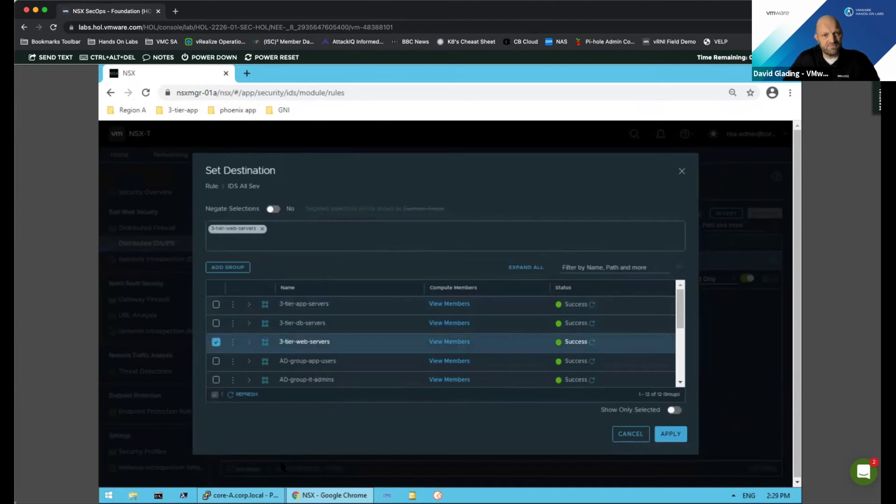
pyautogui.click(216, 342)
pyautogui.click(630, 433)
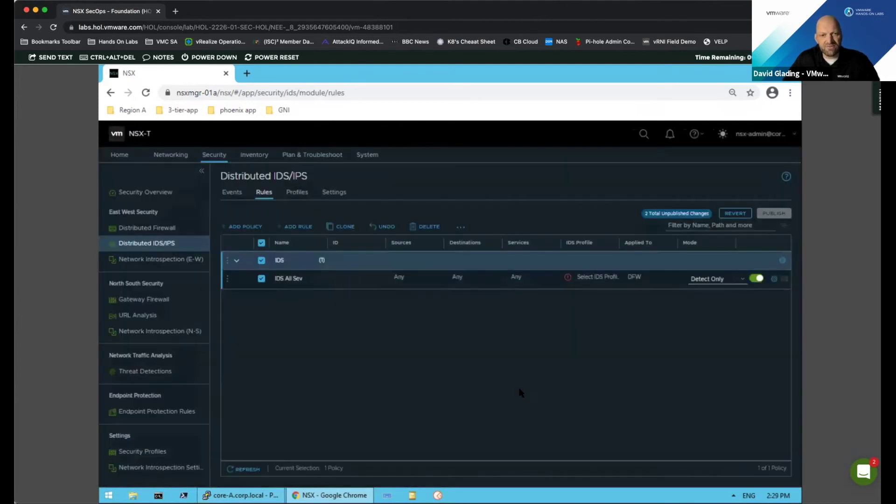
# Step: Assign the All Sev Policy profile to the IDS All Sev rule and keep its mode at Detect Only
pyautogui.click(613, 279)
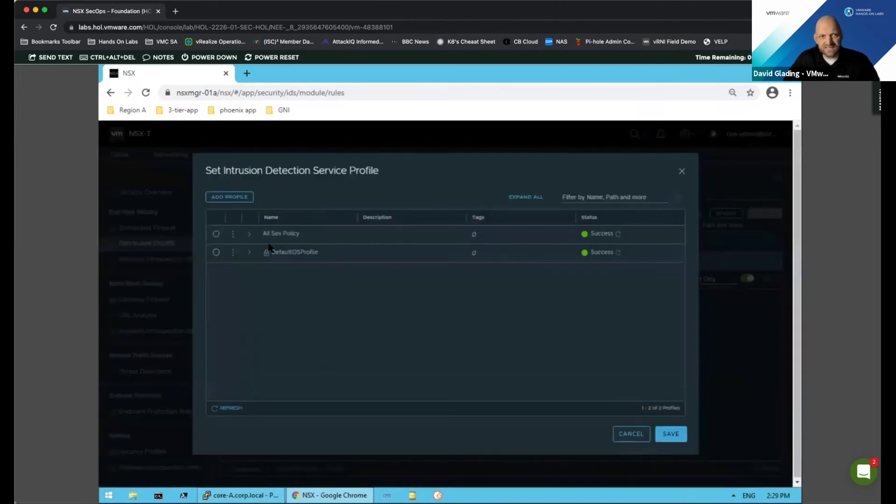
pyautogui.click(216, 234)
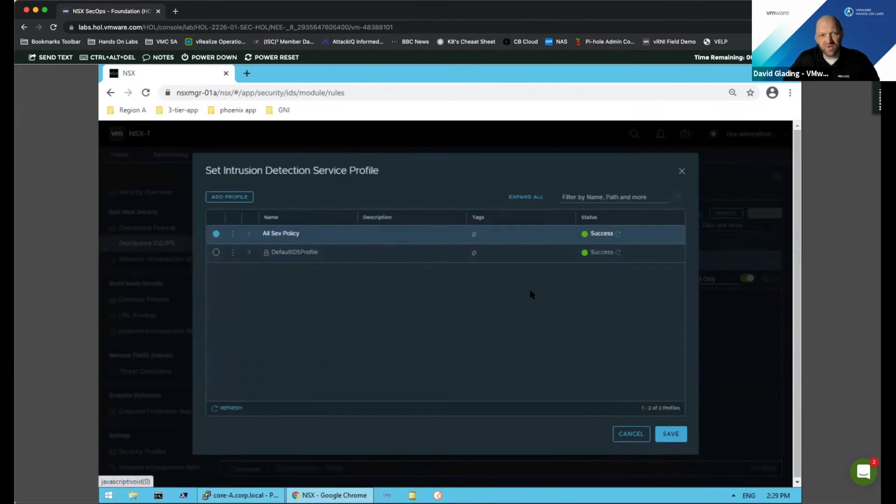
pyautogui.click(668, 434)
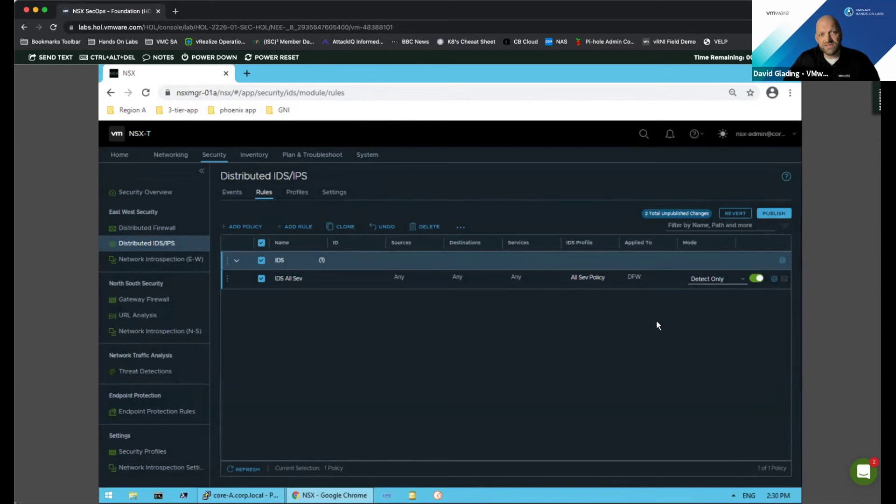
pyautogui.click(733, 279)
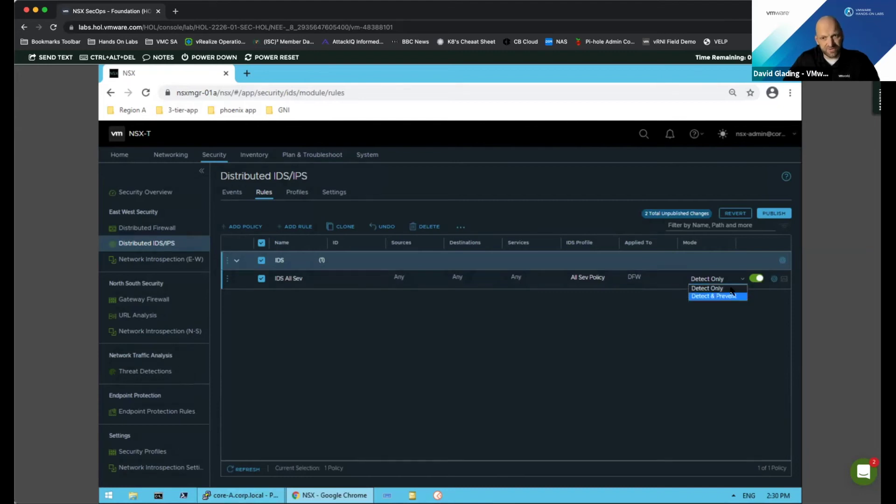
pyautogui.click(707, 288)
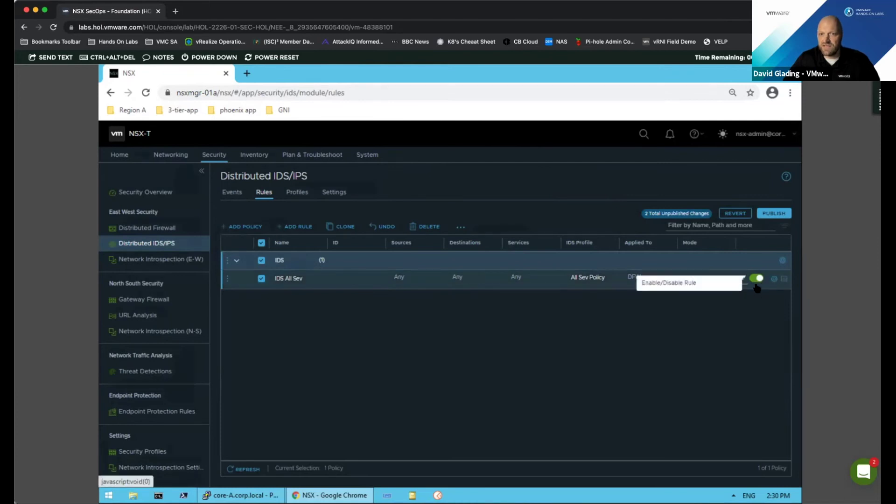
# Step: Examine the logging, direction, IP protocol and log label settings of the IDS All Sev rule without changing them
pyautogui.click(774, 280)
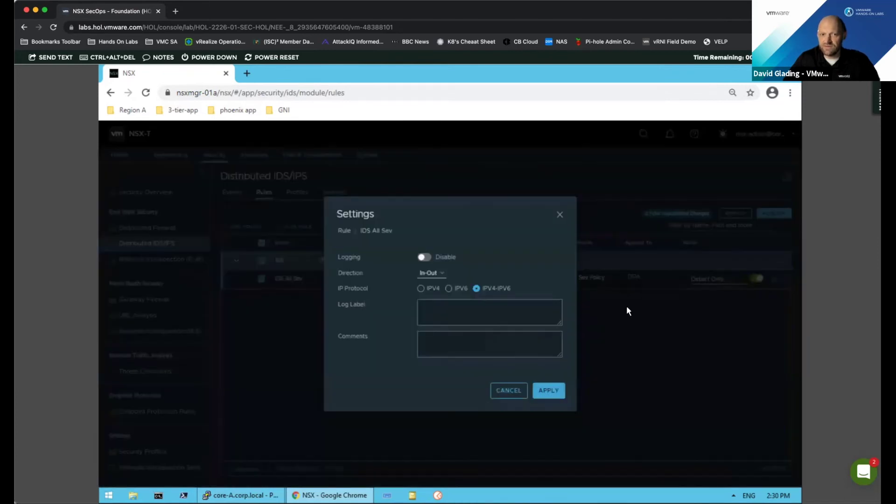
pyautogui.click(466, 313)
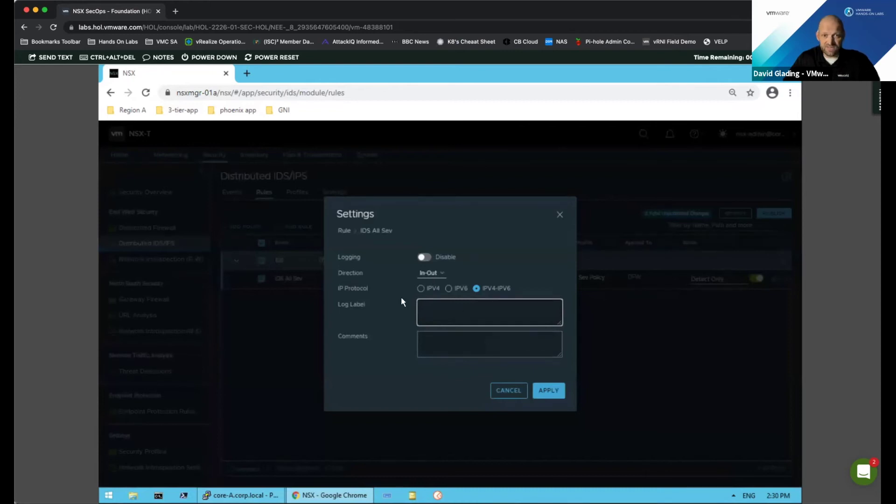
pyautogui.click(504, 392)
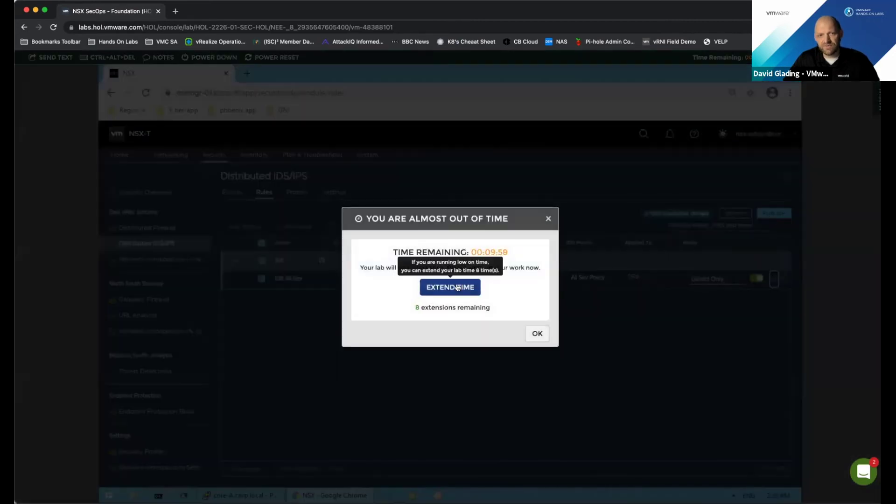
# Step: Extend the lab time, and publish the IDS policy, refreshing its status
pyautogui.click(455, 287)
pyautogui.click(537, 334)
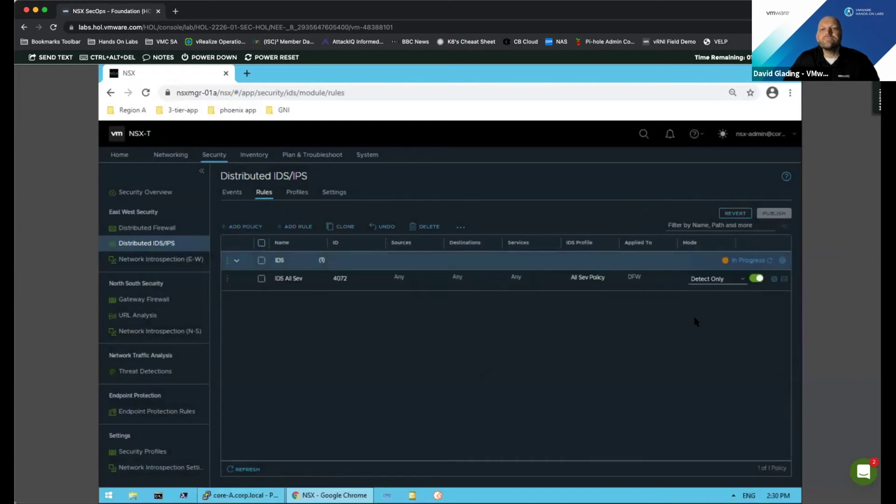
pyautogui.click(769, 261)
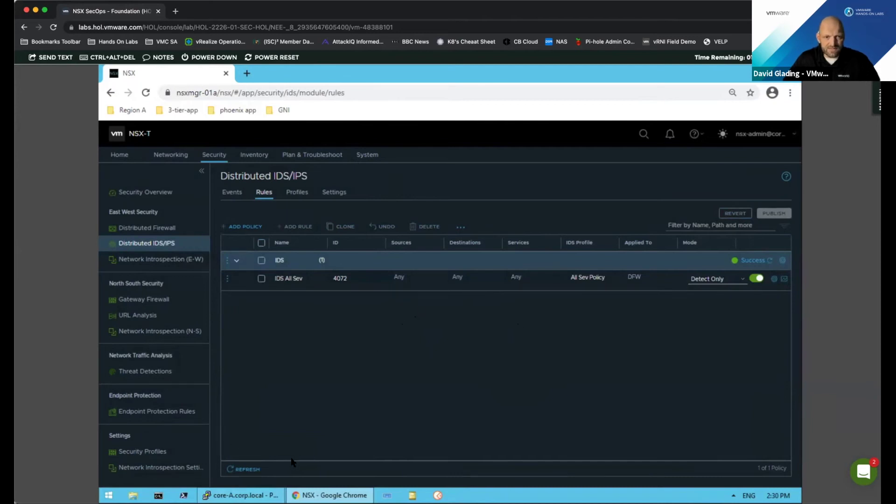
# Step: Switch to the core-A PuTTY session and run sudo ./tcpreplay.sh, entering the sudo password
pyautogui.click(239, 496)
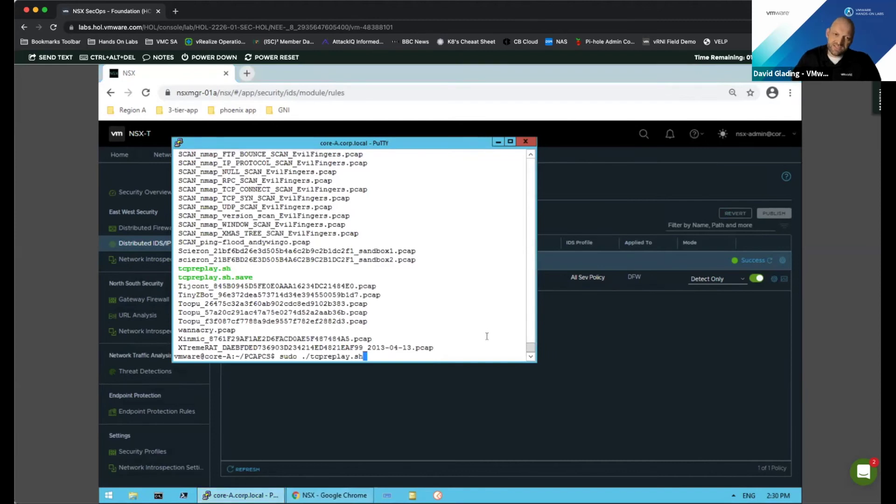
pyautogui.press('Return')
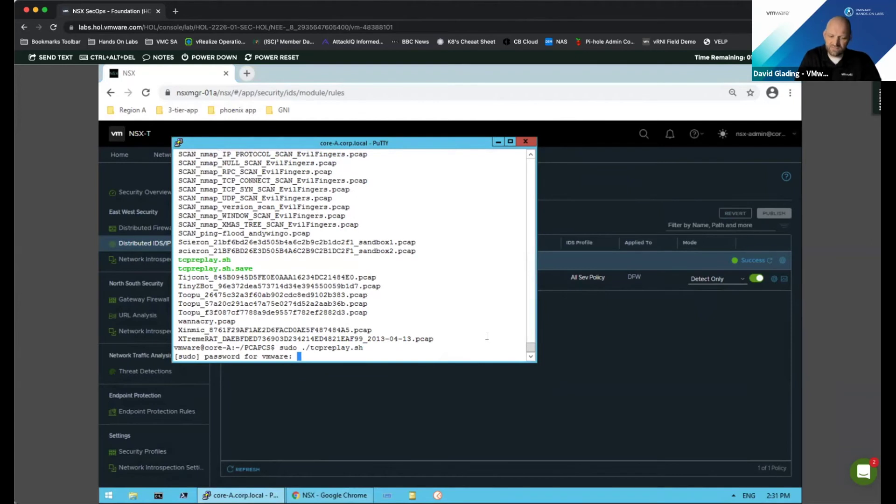
pyautogui.press('Return')
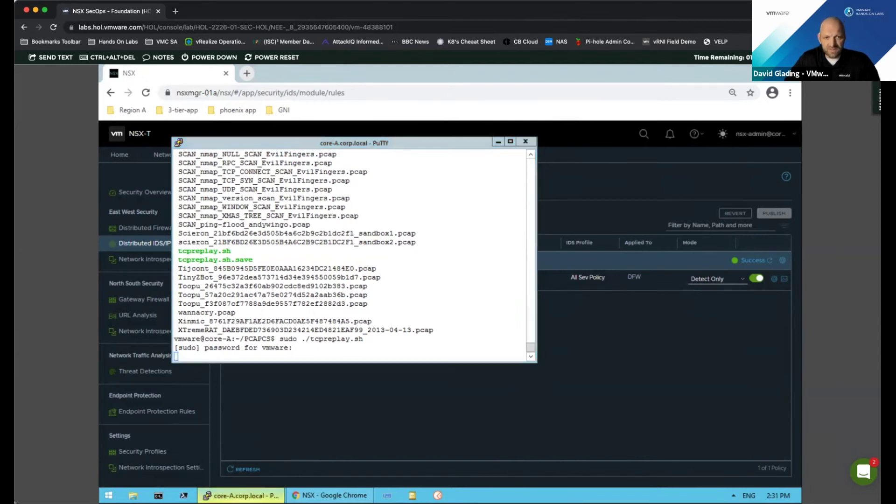
# Step: Start a new PuTTY session to the saved host esx-01a.corp.local
pyautogui.click(240, 495)
pyautogui.rightClick(252, 495)
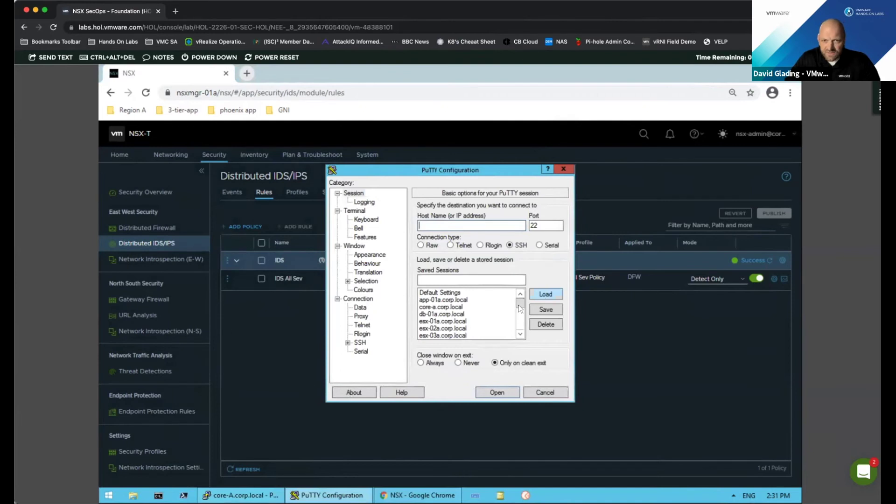
pyautogui.scroll(-2, 519, 315)
pyautogui.scroll(1, 518, 309)
pyautogui.click(438, 304)
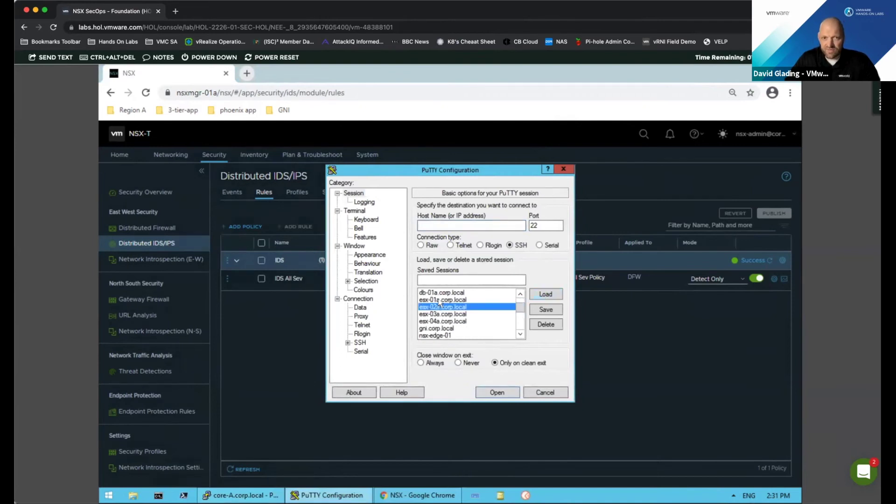
pyautogui.click(438, 300)
pyautogui.click(494, 391)
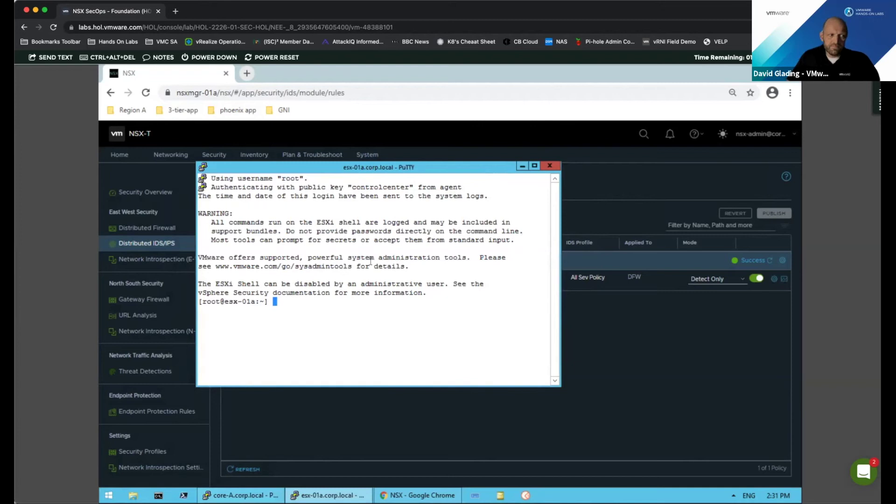
# Step: Run nsxcli -c get ids on the ESXi host, maximize the terminal window, and review the command's parts
pyautogui.write('ns')
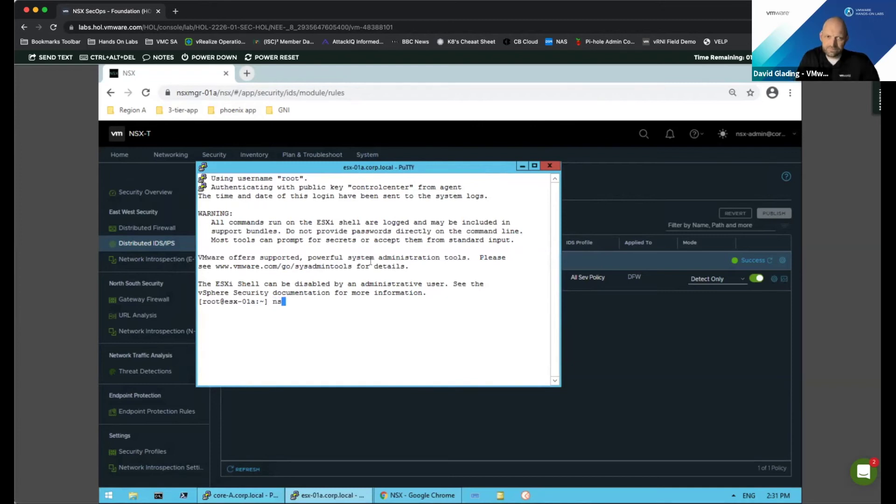
pyautogui.write('xc')
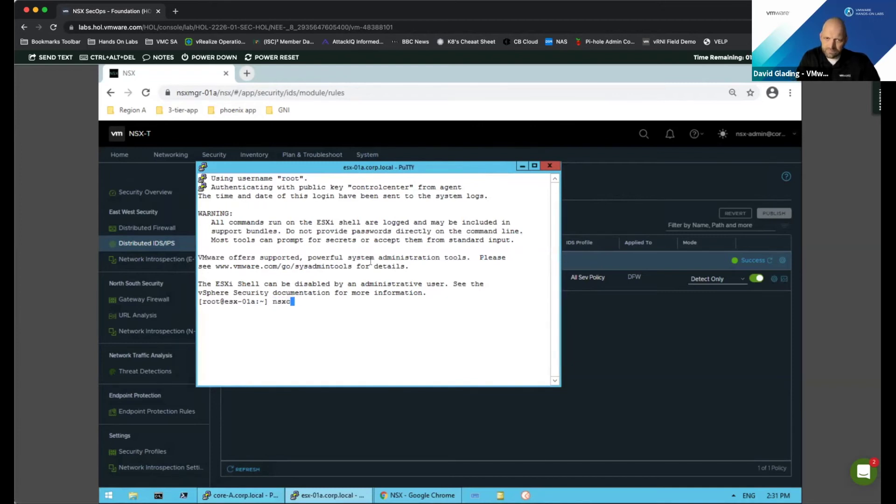
pyautogui.write('li -c get ')
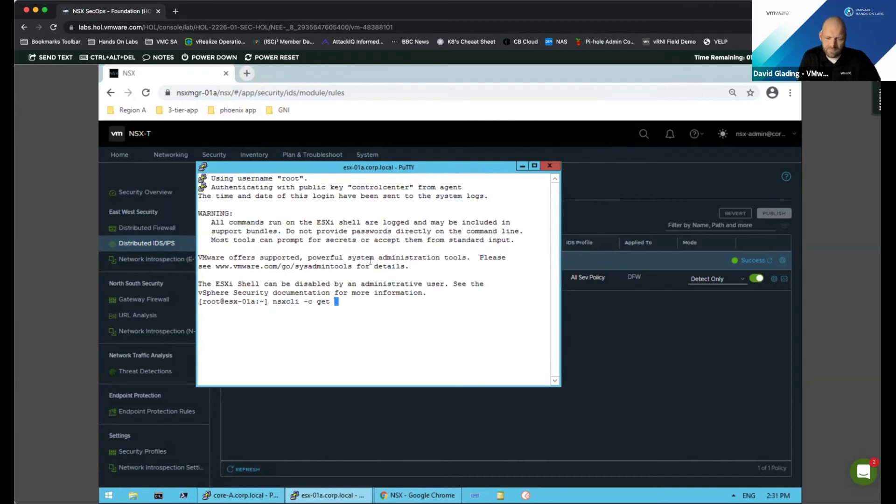
pyautogui.write('ids')
pyautogui.press('Return')
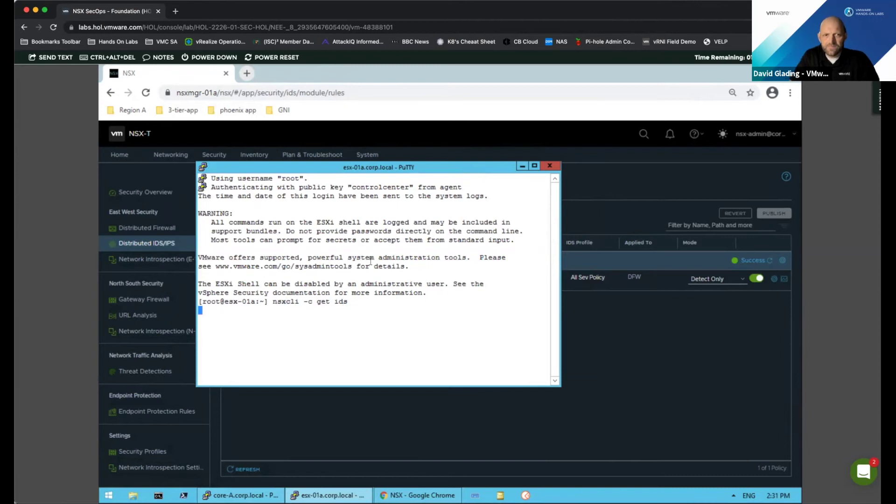
pyautogui.click(534, 166)
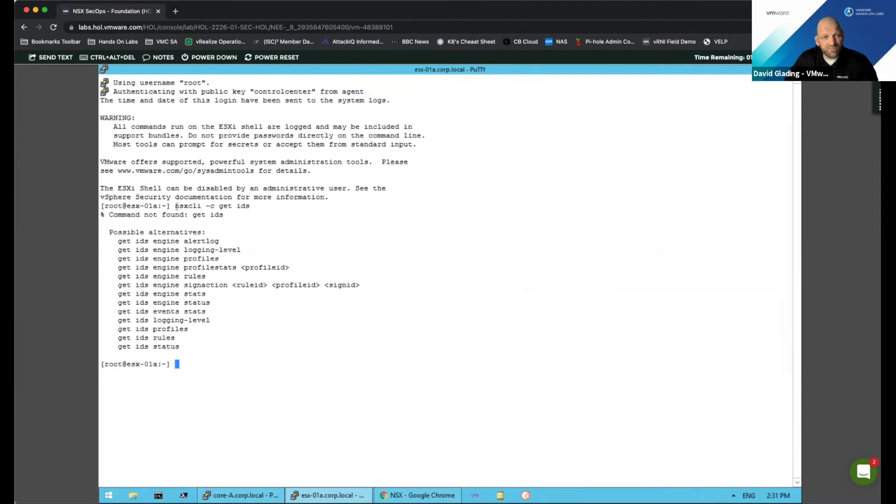
pyautogui.moveTo(175, 206); pyautogui.dragTo(202, 206)
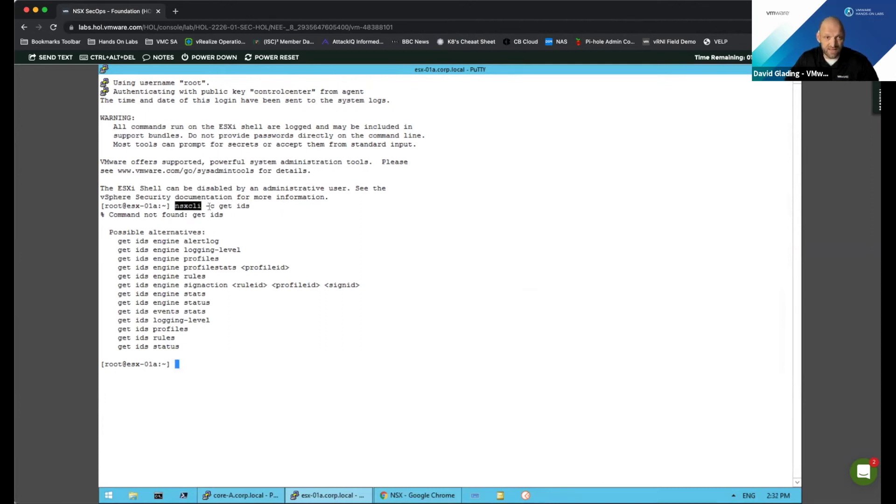
pyautogui.click(208, 206)
pyautogui.doubleClick(225, 207)
pyautogui.moveTo(238, 206); pyautogui.dragTo(420, 206)
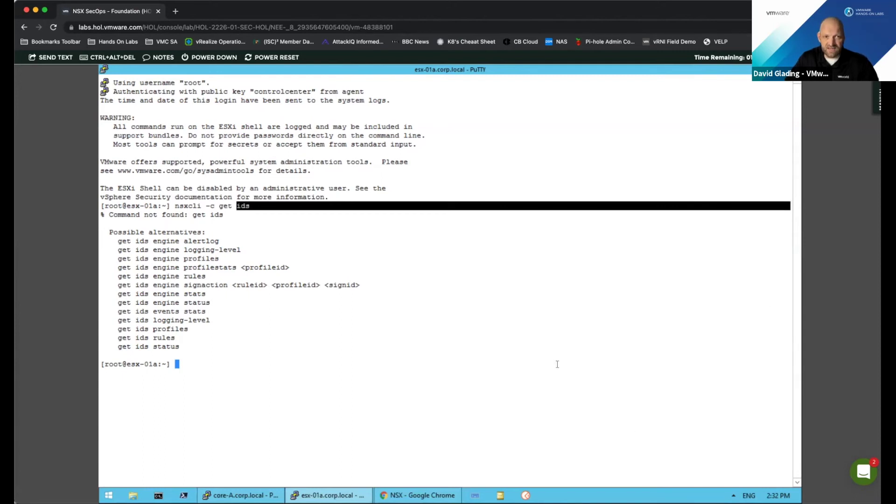
# Step: Check the IDS engine status on the host with nsxcli -c get ids engine status, highlighting the status line
pyautogui.press('Up')
pyautogui.write('engine status')
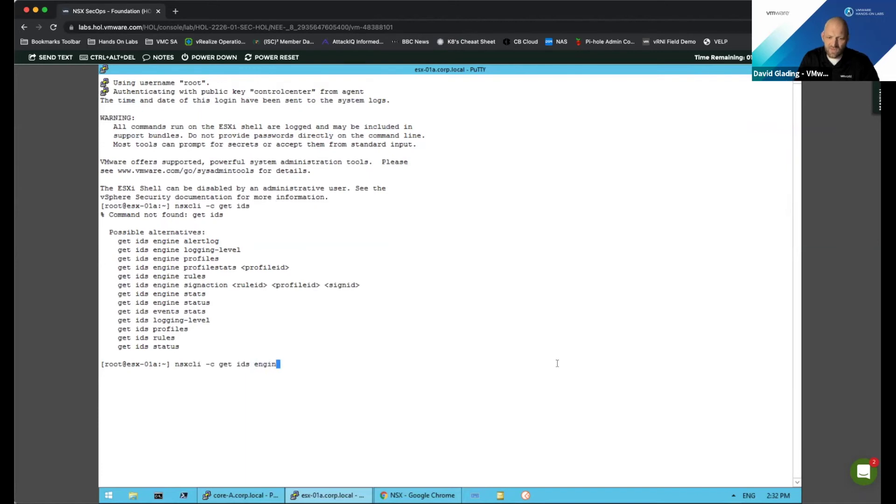
pyautogui.press('Return')
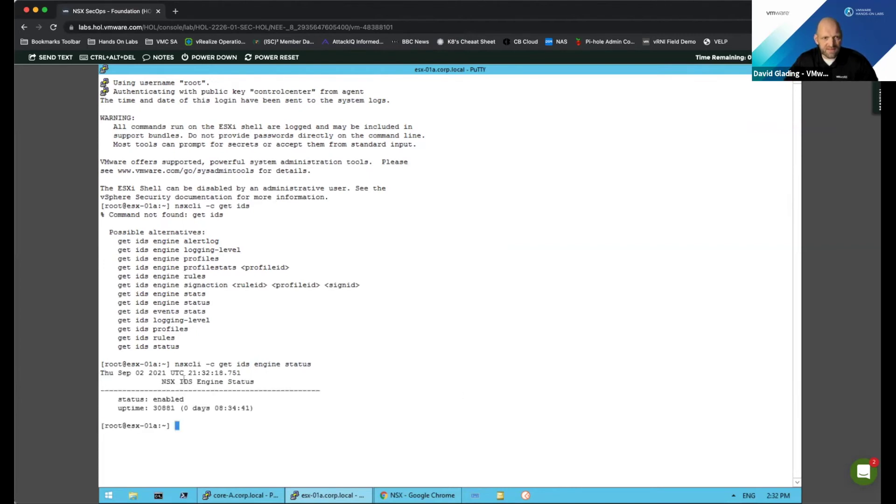
pyautogui.moveTo(124, 397); pyautogui.dragTo(185, 400)
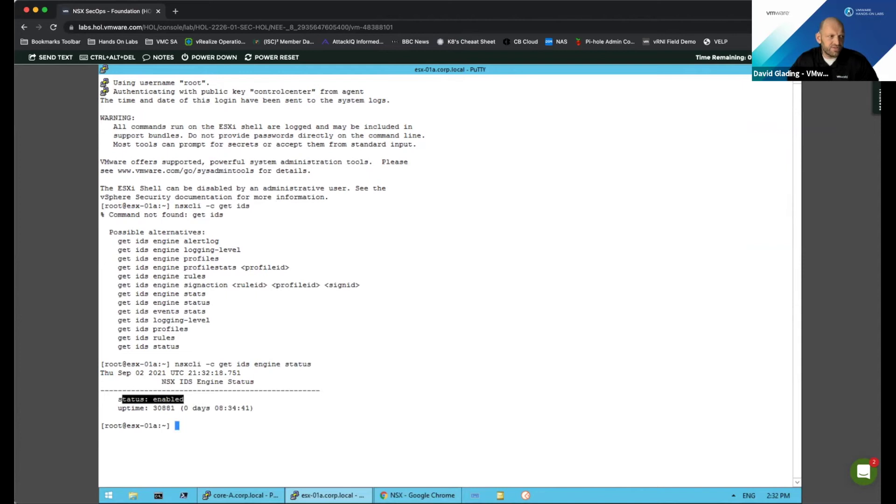
# Step: Reuse the previous command to try querying the IDS event statistics with nsxcli -c get ids evenets stats
pyautogui.press('Up')
pyautogui.press('BackSpace')
pyautogui.press('BackSpace')
pyautogui.press('BackSpace')
pyautogui.press('BackSpace')
pyautogui.press('BackSpace')
pyautogui.press('BackSpace')
pyautogui.press('BackSpace')
pyautogui.press('BackSpace')
pyautogui.press('BackSpace')
pyautogui.press('BackSpace')
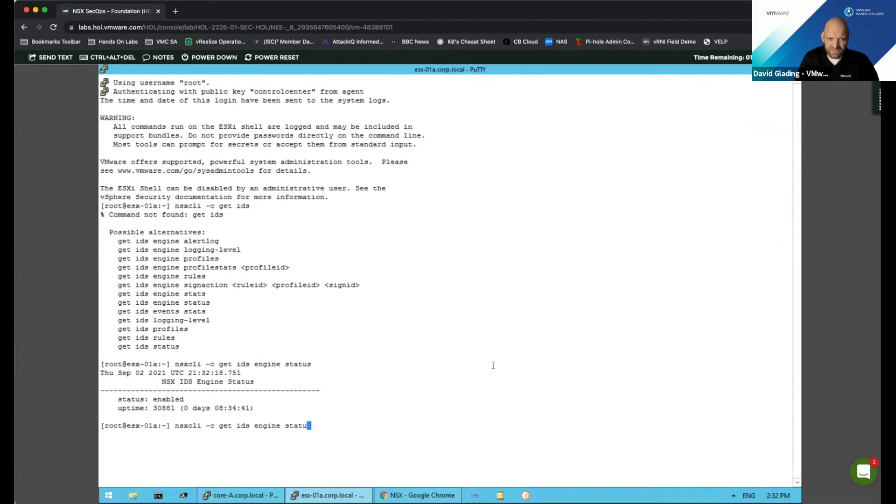
pyautogui.press('BackSpace')
pyautogui.press('BackSpace')
pyautogui.write('ven')
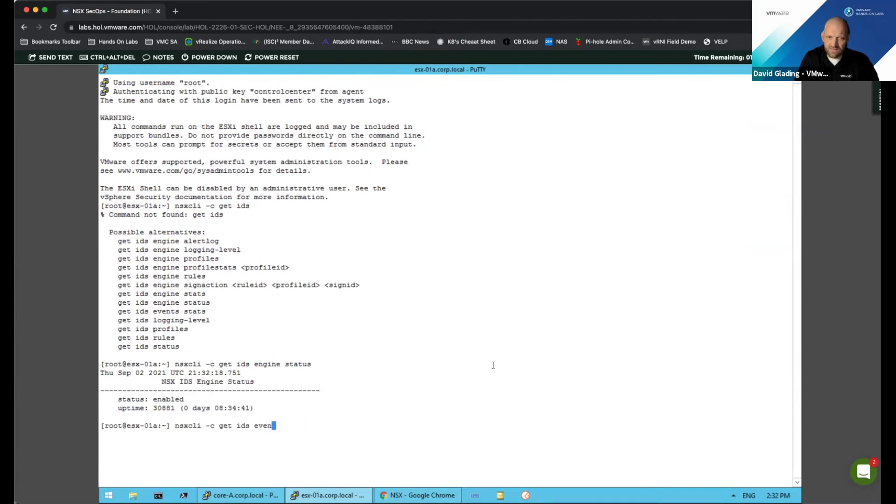
pyautogui.write('ets stats')
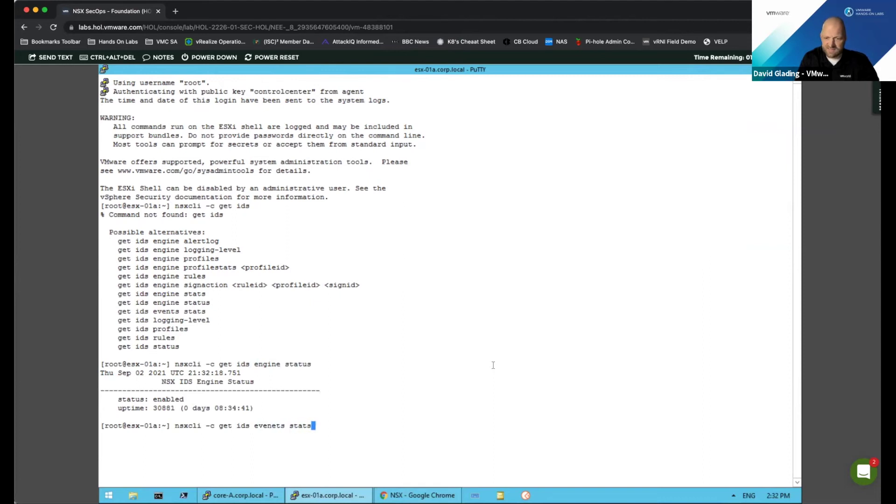
pyautogui.press('Return')
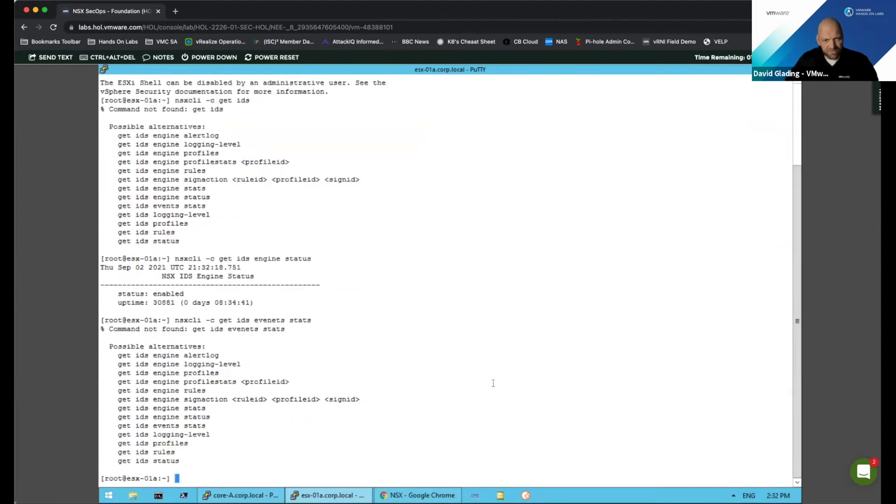
# Step: Correct the last command to nsxcli -c get ids events stats, run it, and highlight the Critical line
pyautogui.press('Up')
pyautogui.press('Left')
pyautogui.press('Left')
pyautogui.press('Left')
pyautogui.press('Left')
pyautogui.press('Left')
pyautogui.press('Left')
pyautogui.press('Left')
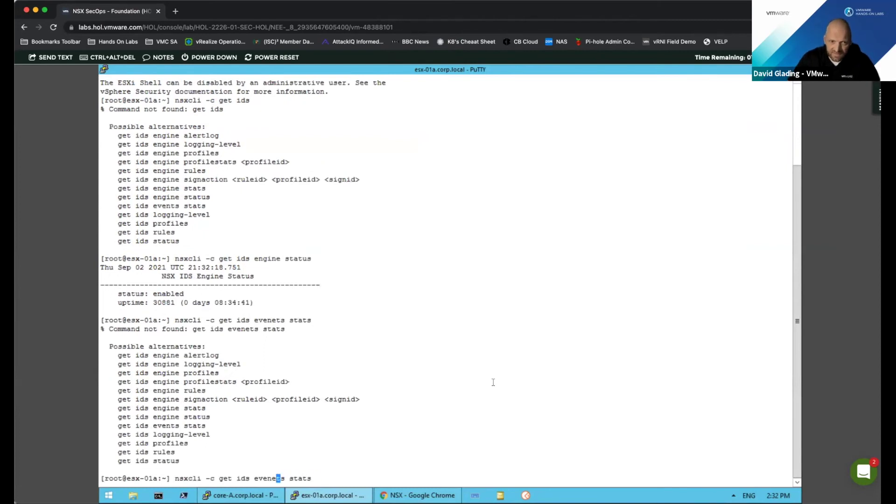
pyautogui.press('BackSpace')
pyautogui.press('Return')
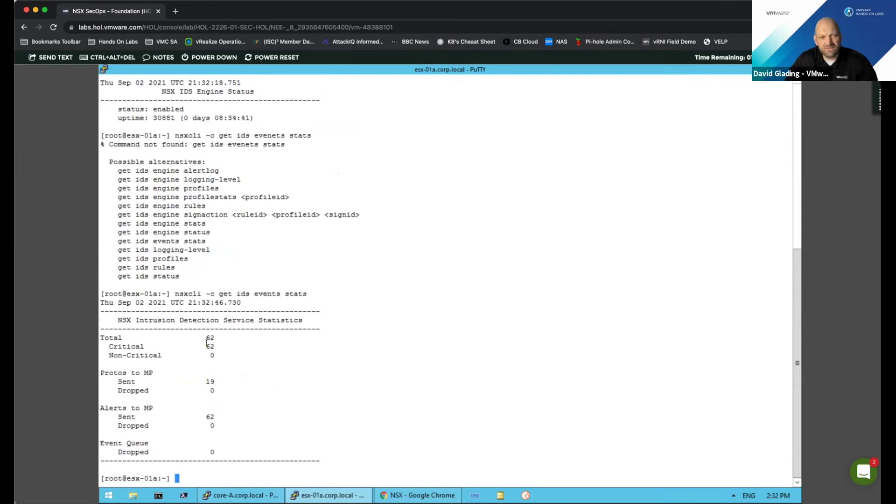
pyautogui.moveTo(206, 346); pyautogui.dragTo(226, 342)
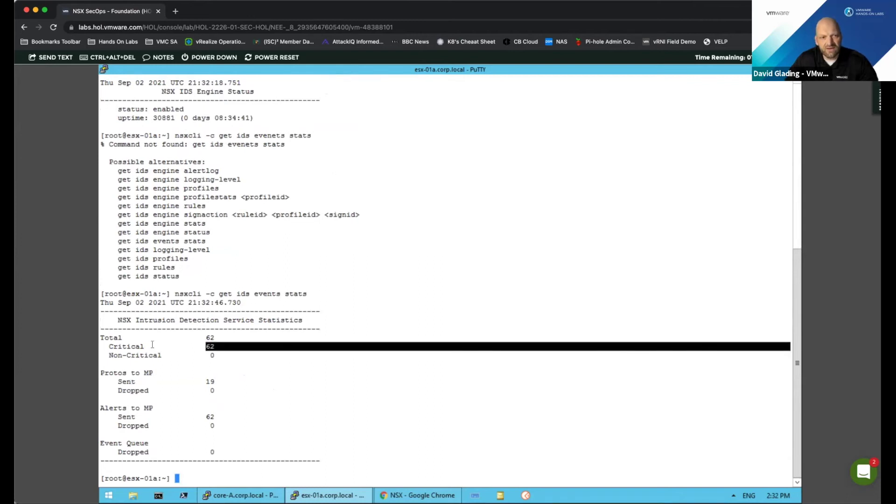
pyautogui.moveTo(113, 347); pyautogui.dragTo(219, 347)
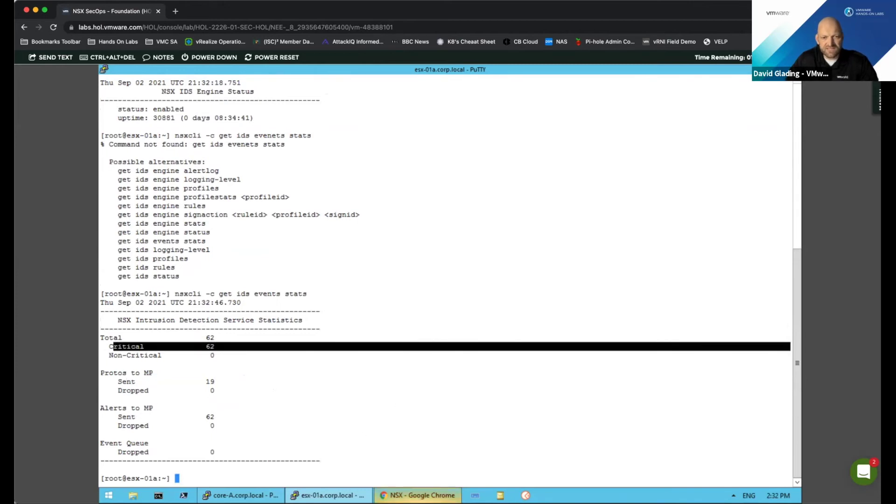
# Step: Switch to NSX in Chrome, limit the Distributed IDS/IPS events to critical severity, and check the available filter attributes
pyautogui.moveTo(420, 495)
pyautogui.click(415, 460)
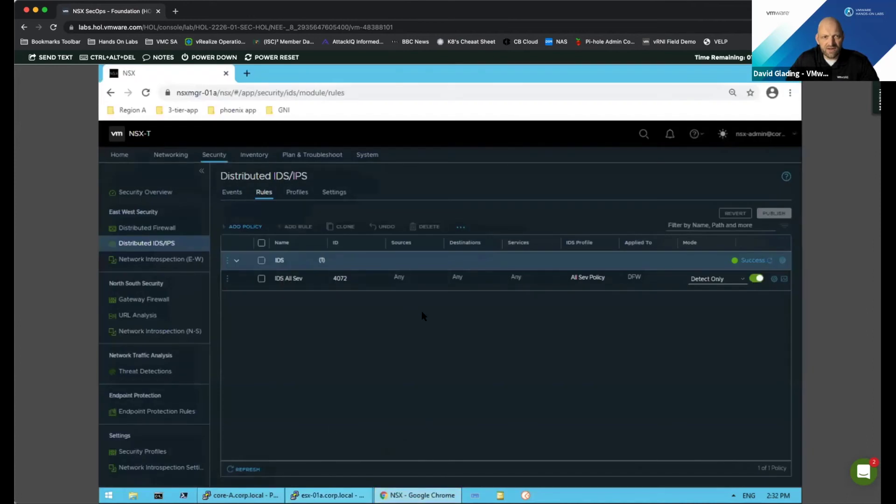
pyautogui.click(232, 194)
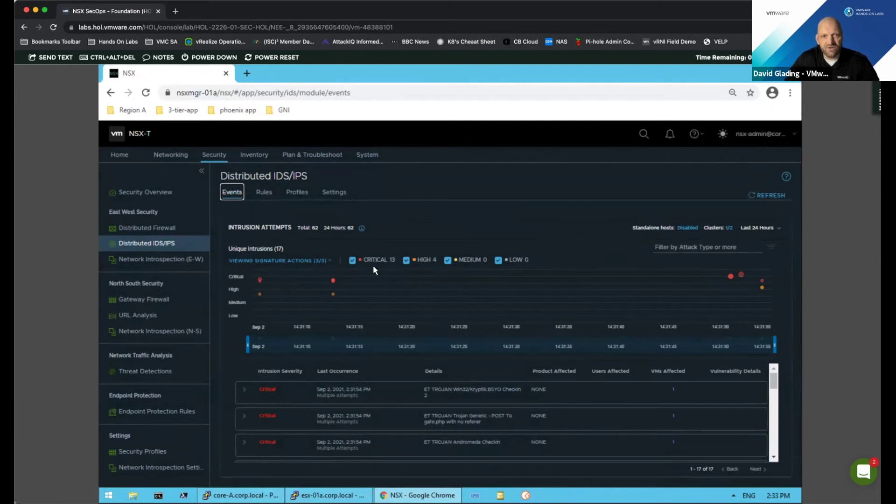
pyautogui.click(448, 260)
pyautogui.click(498, 260)
pyautogui.click(407, 260)
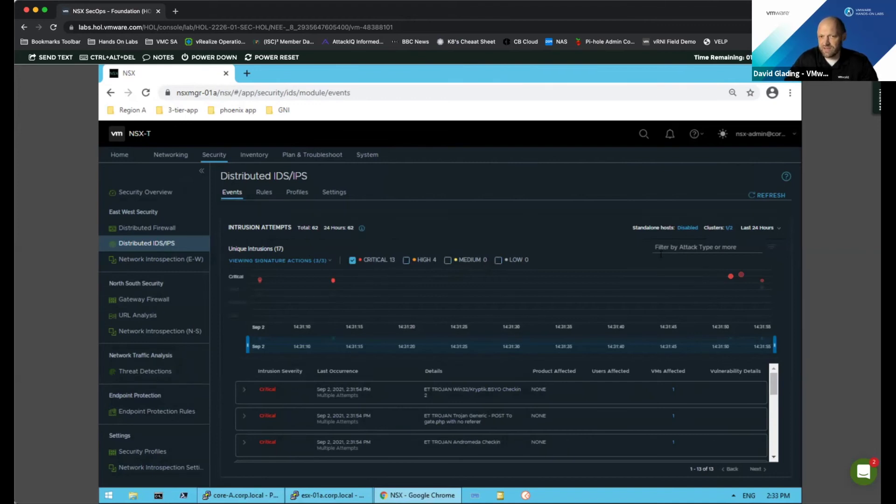
pyautogui.click(675, 252)
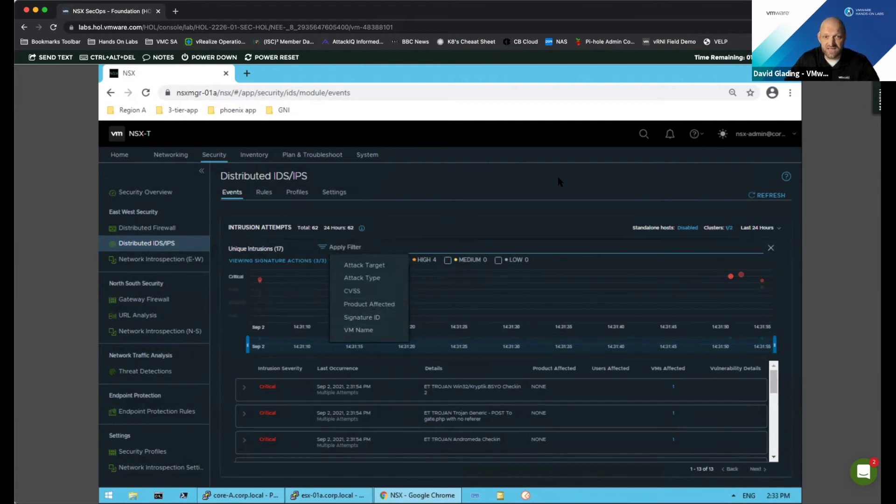
pyautogui.click(328, 392)
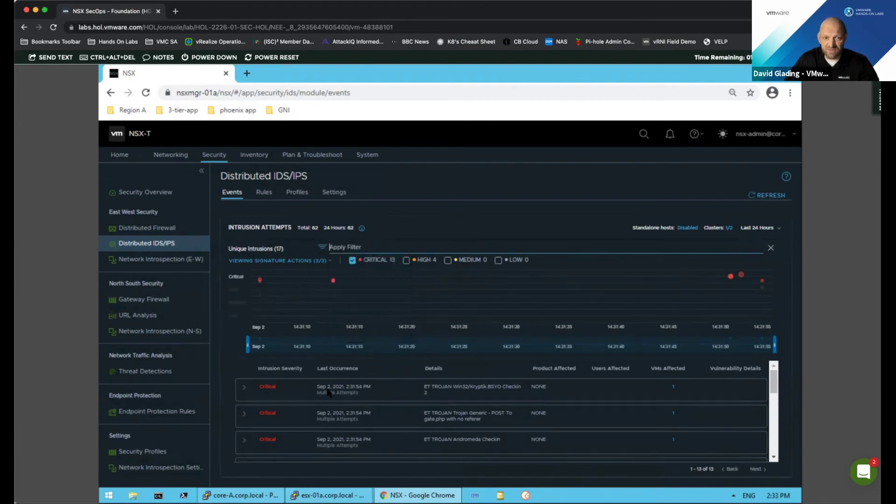
# Step: Expand the critical ET TROJAN Win32/Kryptik.BSYO Checkin 2 event and examine its attack flow and intrusion activity chart
pyautogui.click(243, 390)
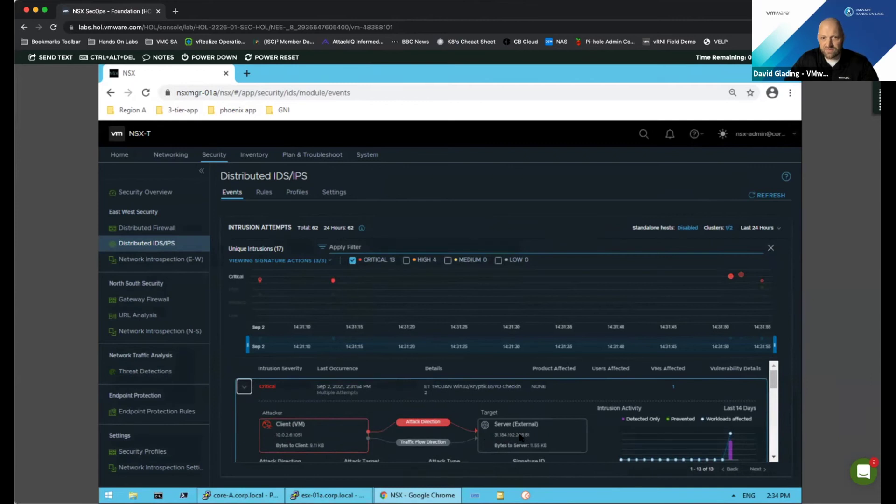
pyautogui.scroll(-2, 772, 382)
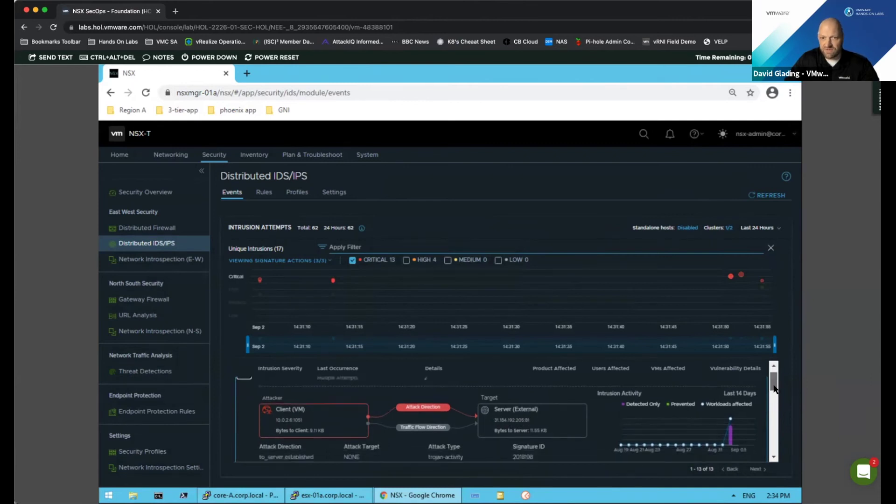
pyautogui.moveTo(730, 410)
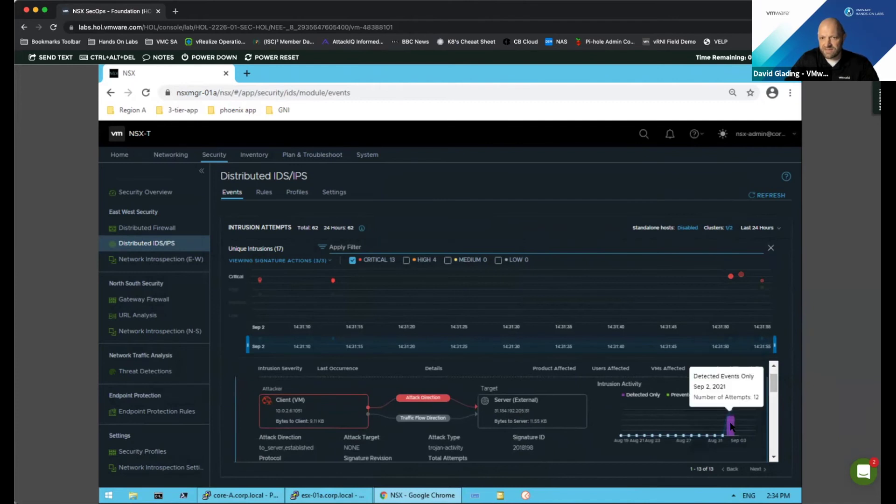
# Step: Examine the signature ID, severity and affected VM in the event's Sep 2 intrusion history, and review its remaining attack details
pyautogui.click(730, 425)
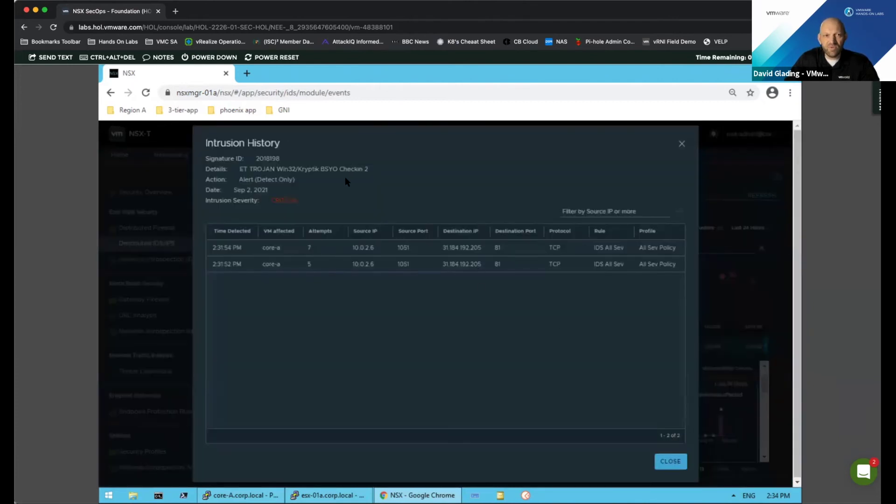
pyautogui.doubleClick(257, 159)
pyautogui.doubleClick(309, 199)
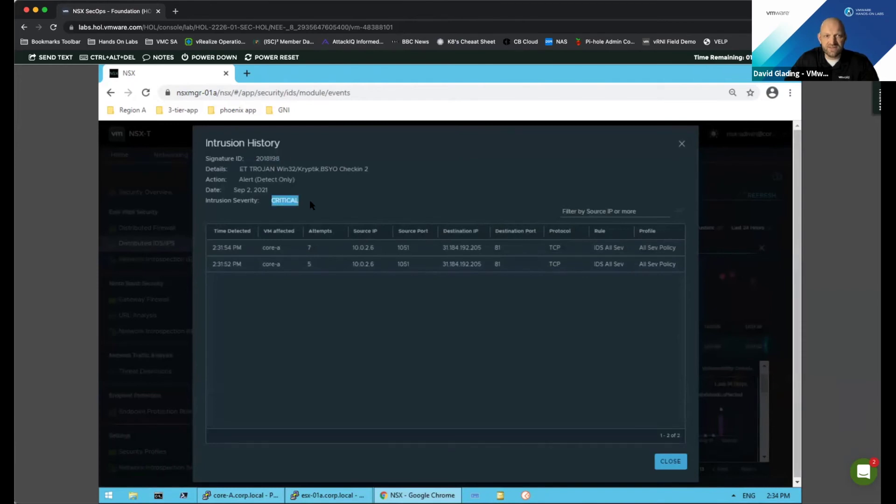
pyautogui.click(284, 249)
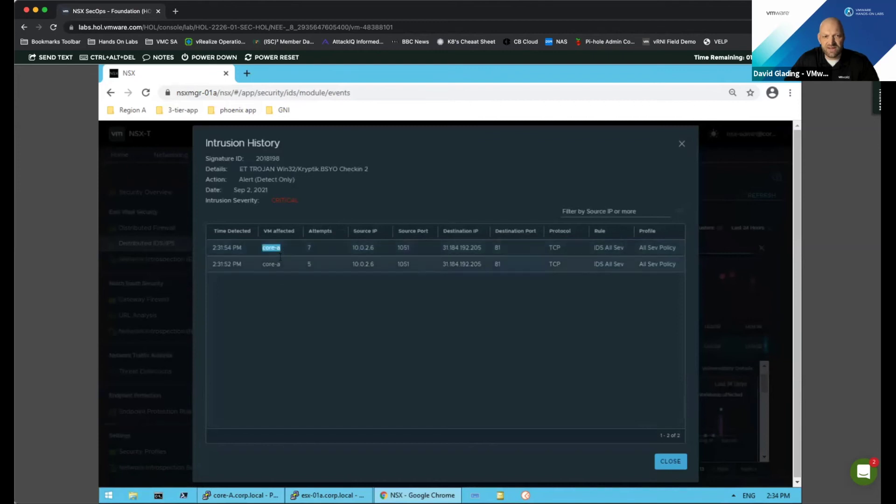
pyautogui.click(271, 262)
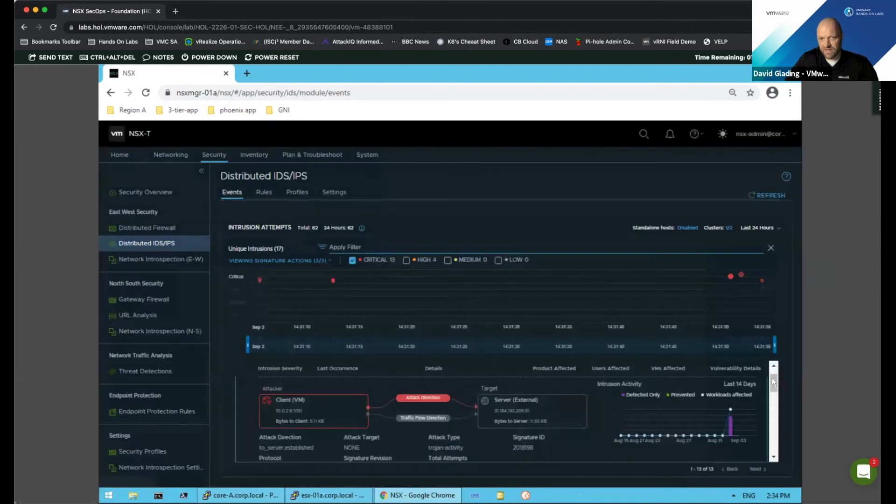
pyautogui.moveTo(773, 383); pyautogui.dragTo(773, 388)
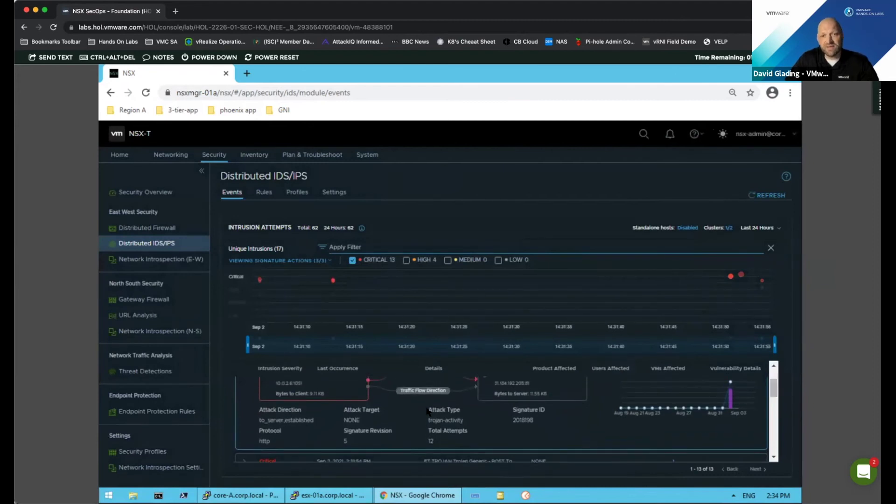
pyautogui.moveTo(775, 395); pyautogui.dragTo(775, 383)
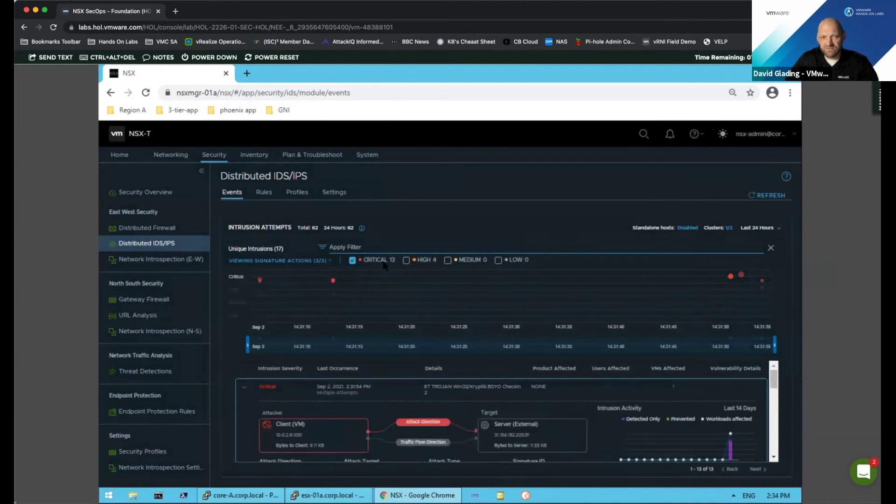
# Step: Include high, medium and low severity intrusions alongside the critical ones in the Distributed IDS/IPS events
pyautogui.click(406, 260)
pyautogui.click(459, 260)
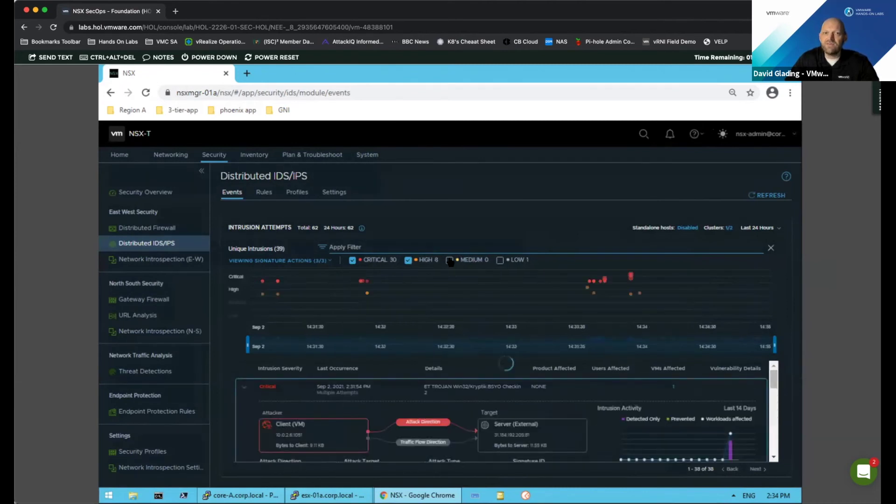
pyautogui.click(501, 260)
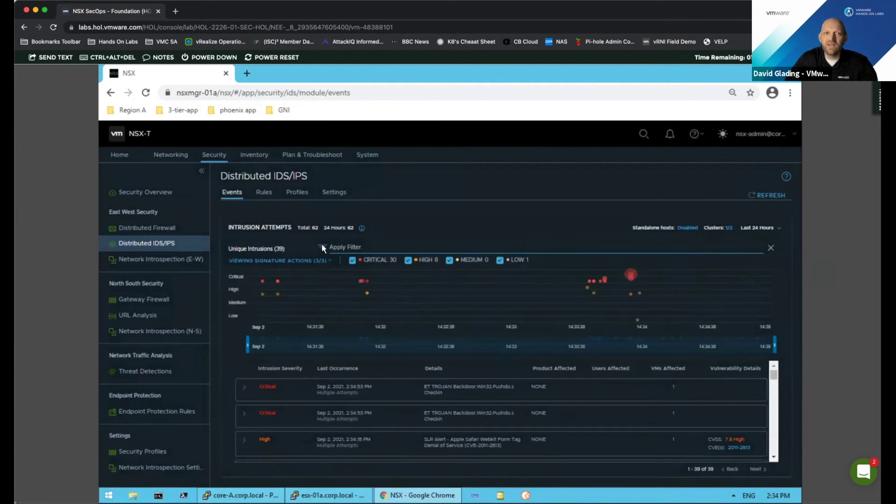
# Step: Filter the intrusion events by the affected product Windows_XP_Vista_7_8_10_Server_32_64_Bit and review the matching entries
pyautogui.click(343, 248)
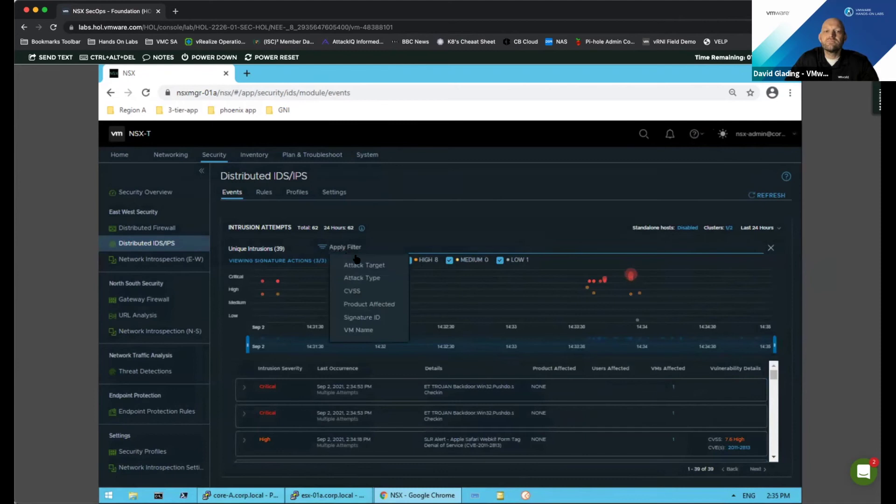
pyautogui.click(368, 302)
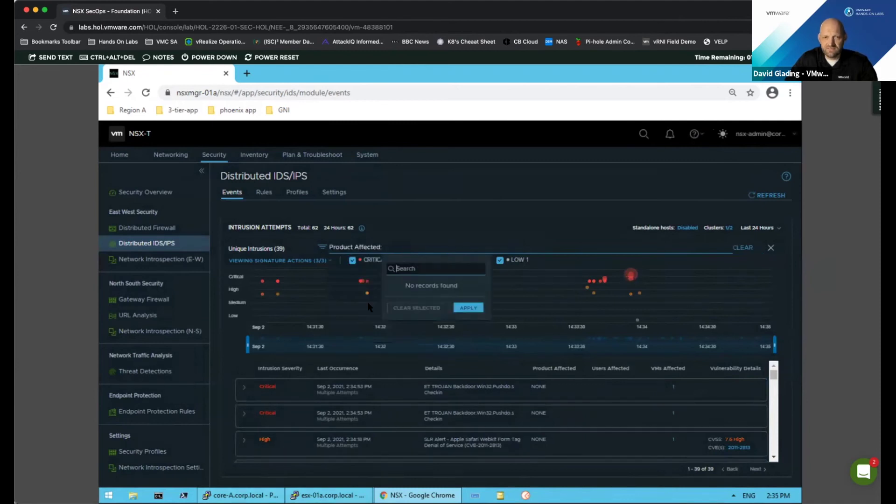
pyautogui.click(395, 324)
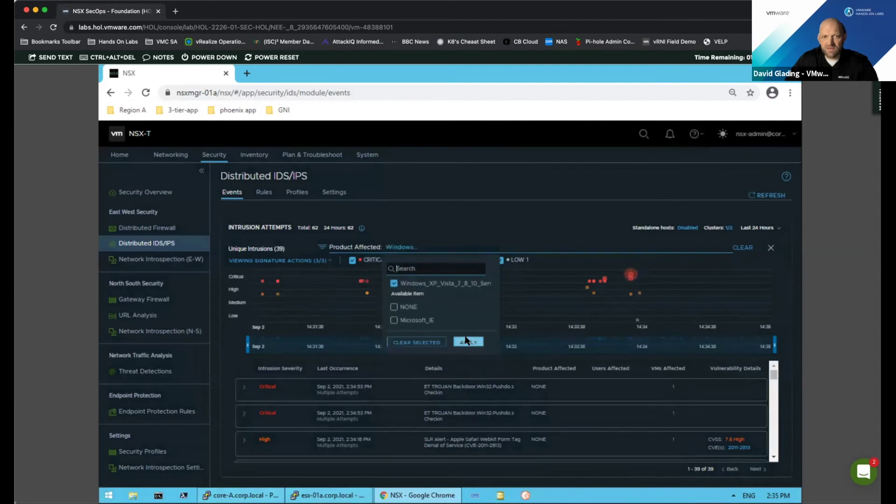
pyautogui.click(467, 341)
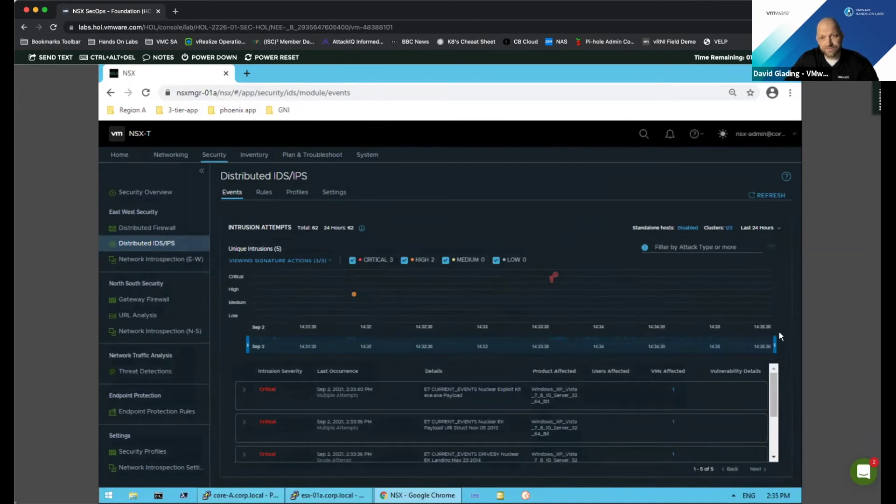
pyautogui.moveTo(778, 411)
pyautogui.mouseDown()
pyautogui.moveTo(777, 430)
pyautogui.moveTo(777, 395)
pyautogui.mouseUp()
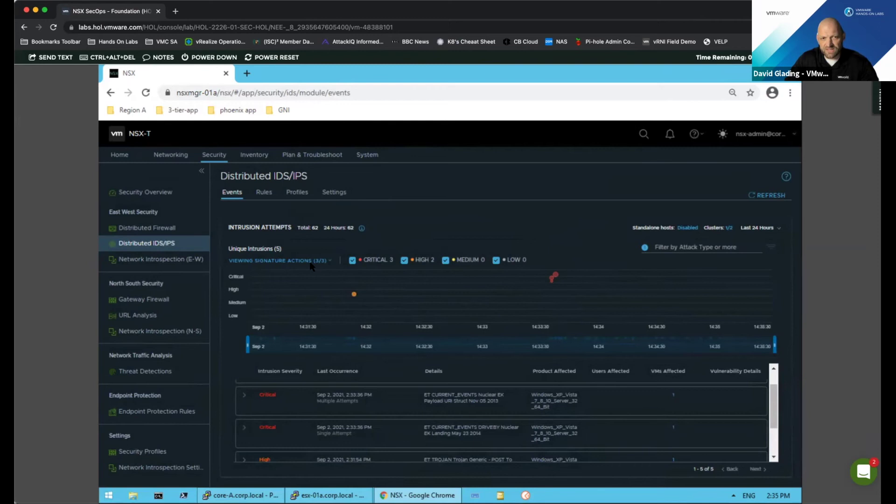
# Step: Inspect the IDS All Sev rule in the IDS policy and check which detection and prevention modes it offers
pyautogui.click(263, 193)
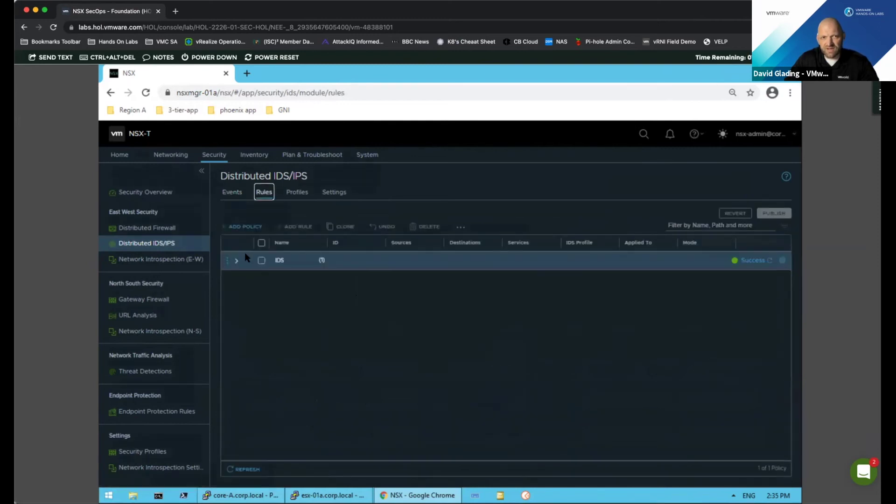
pyautogui.click(236, 261)
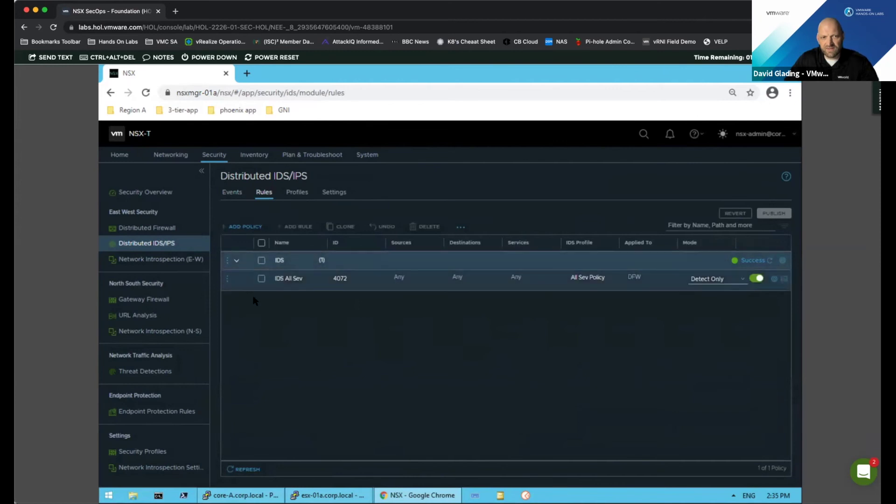
pyautogui.click(741, 279)
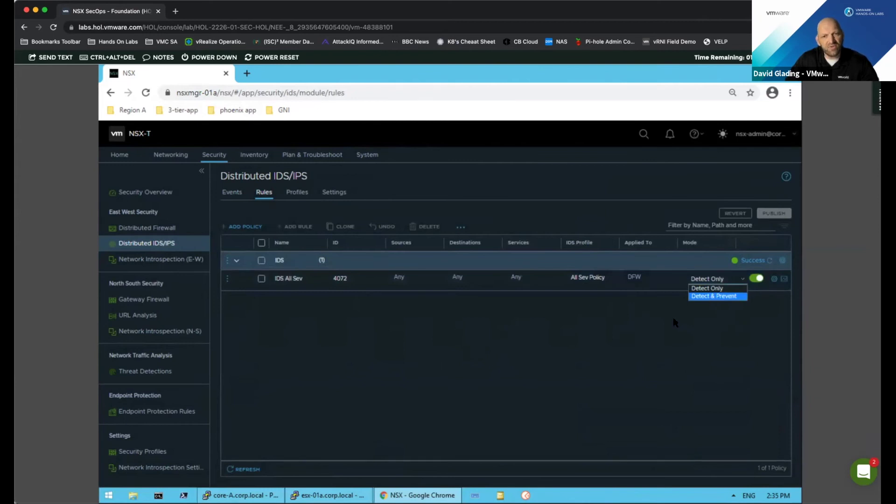
pyautogui.click(576, 339)
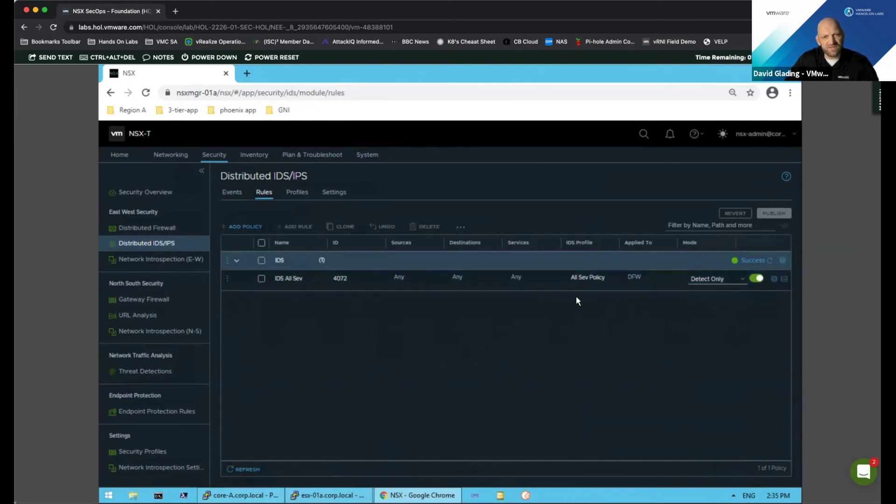
pyautogui.click(729, 280)
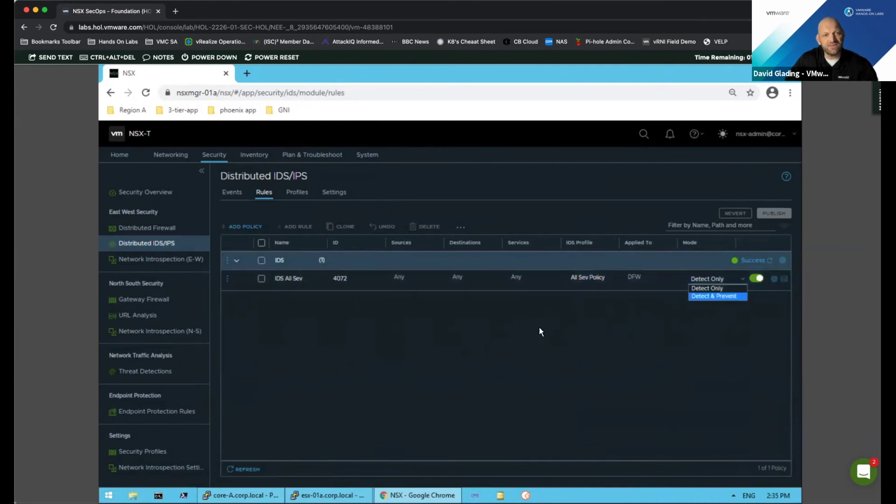
pyautogui.click(468, 374)
# Step: Open the global intrusion signature set from the IDS/IPS settings and try the Drop action on signature 2001493, without saving
pyautogui.click(226, 193)
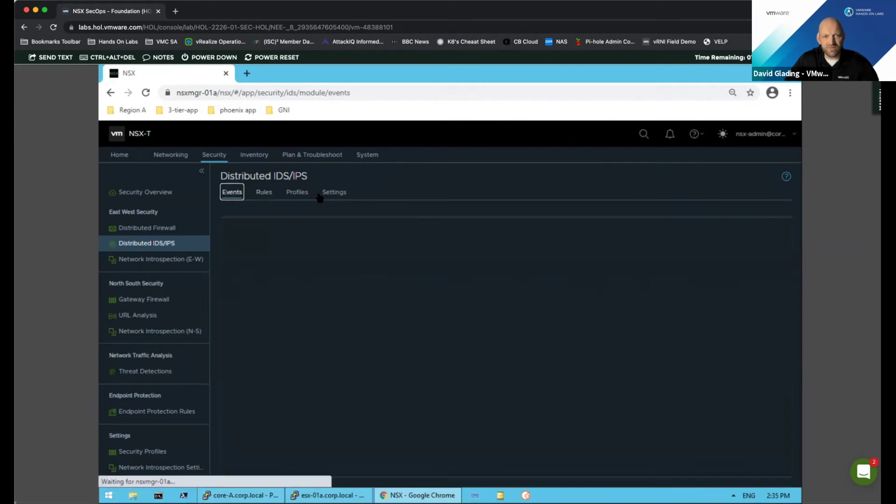
pyautogui.click(333, 193)
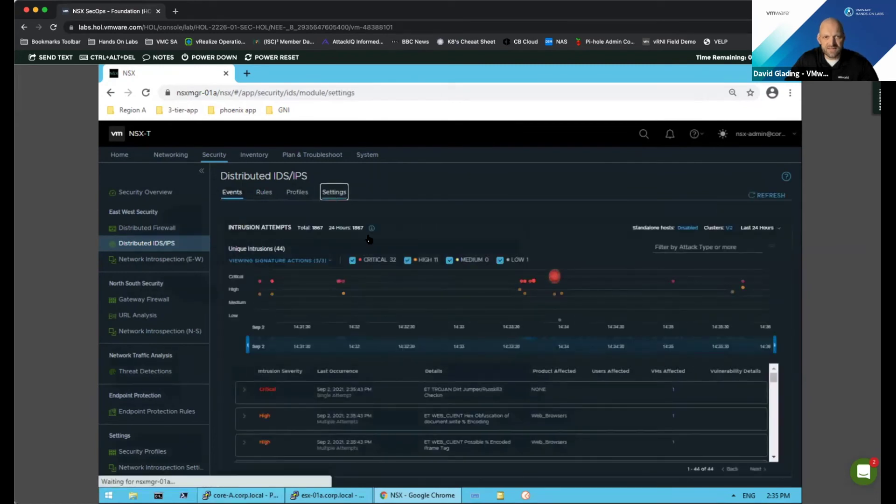
pyautogui.click(386, 270)
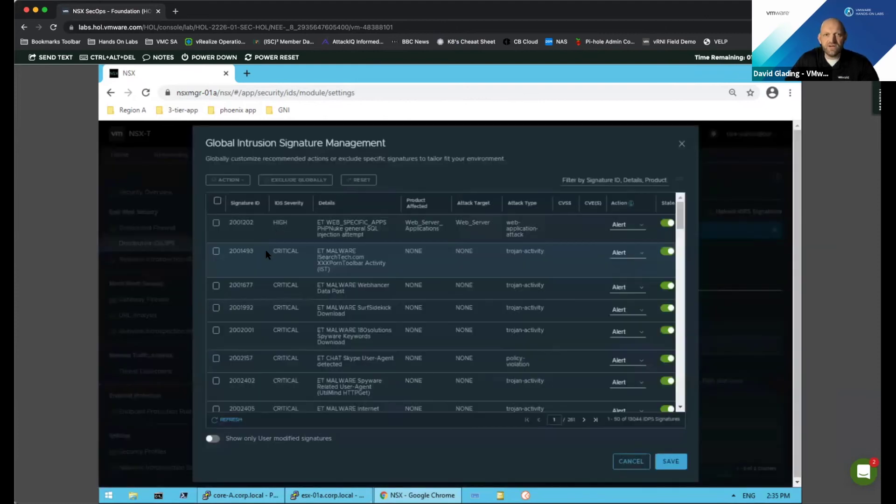
pyautogui.click(216, 253)
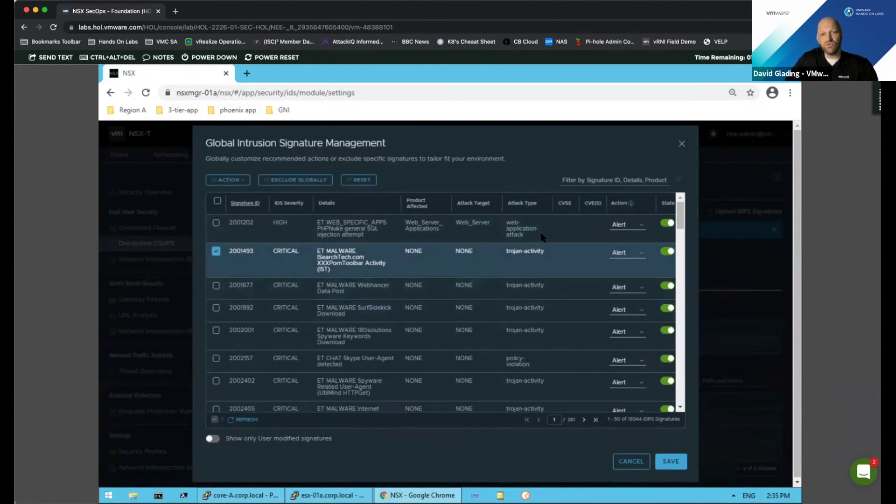
pyautogui.click(639, 255)
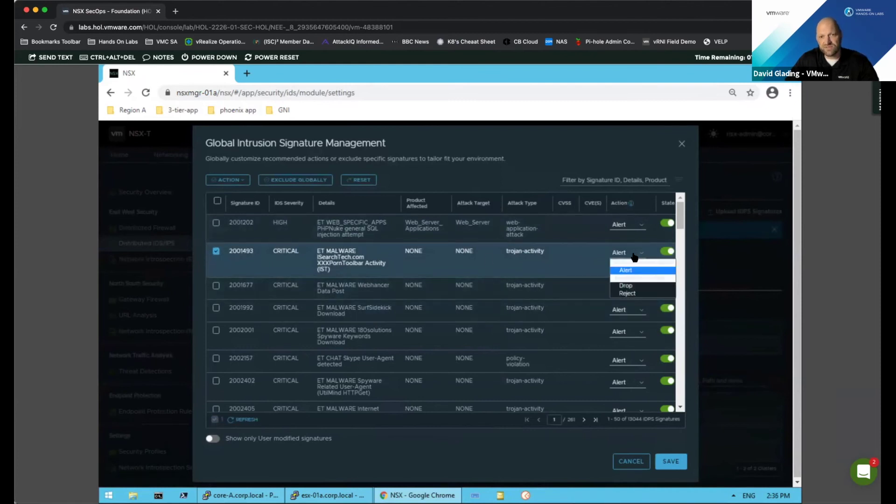
pyautogui.click(626, 286)
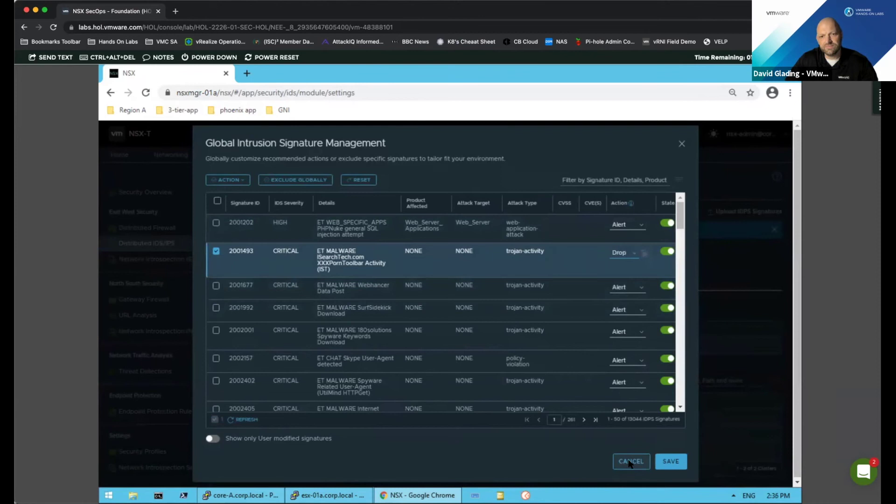
pyautogui.click(629, 461)
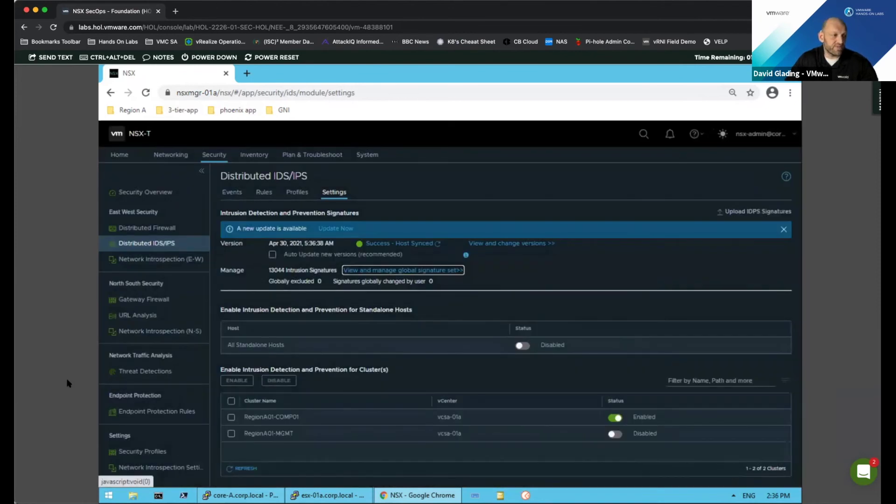
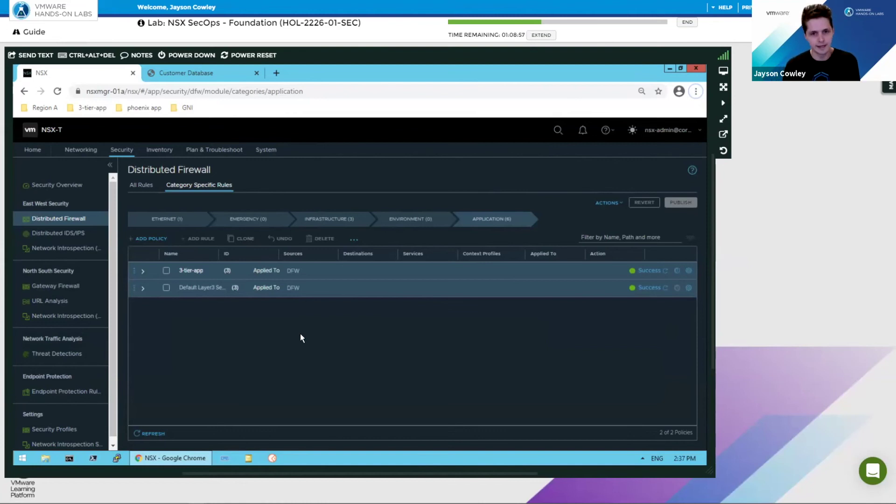
# Step: Examine the rules in the 3-tier-app and default Layer 3 firewall policies, and check the Customer Database web page
pyautogui.click(142, 272)
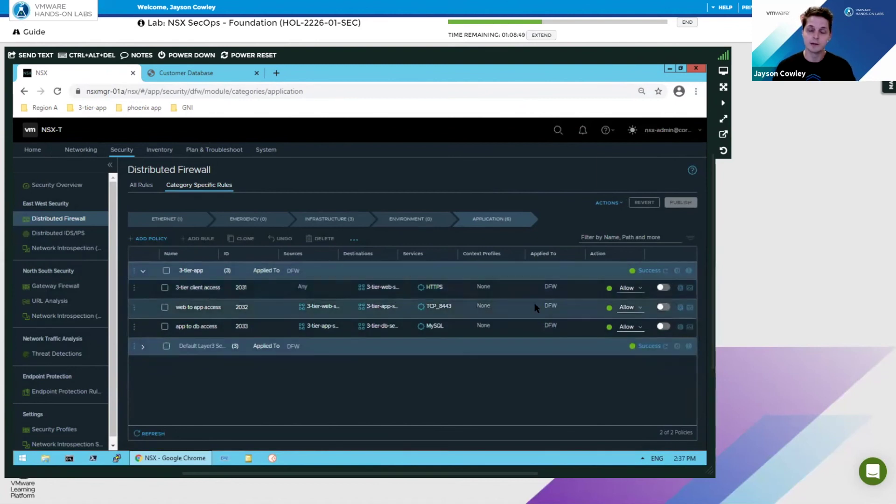
pyautogui.click(143, 346)
pyautogui.scroll(-1, 420, 327)
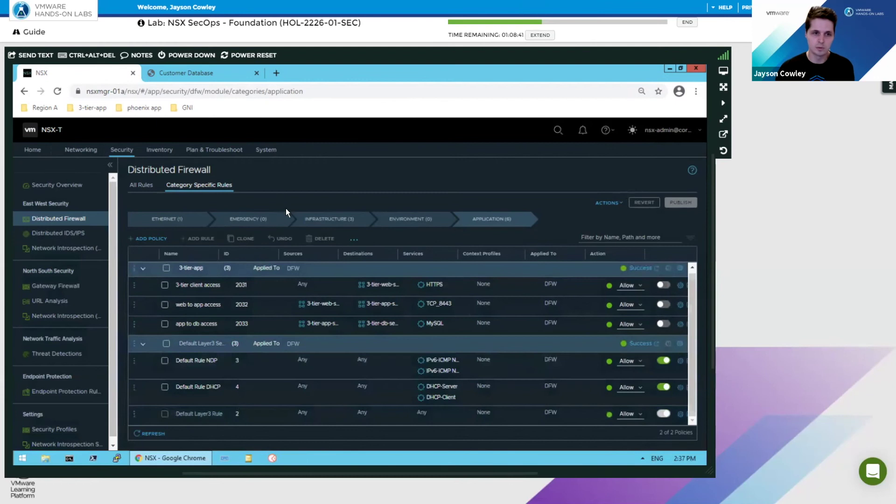
pyautogui.click(232, 75)
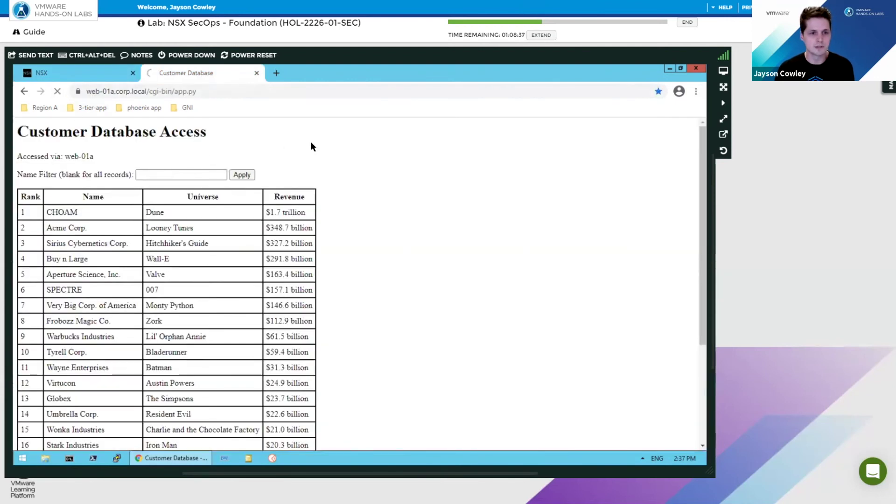
# Step: Return to NSX and open the Discover & Take Action view, dismissing the NSX Intelligence introduction
pyautogui.click(106, 75)
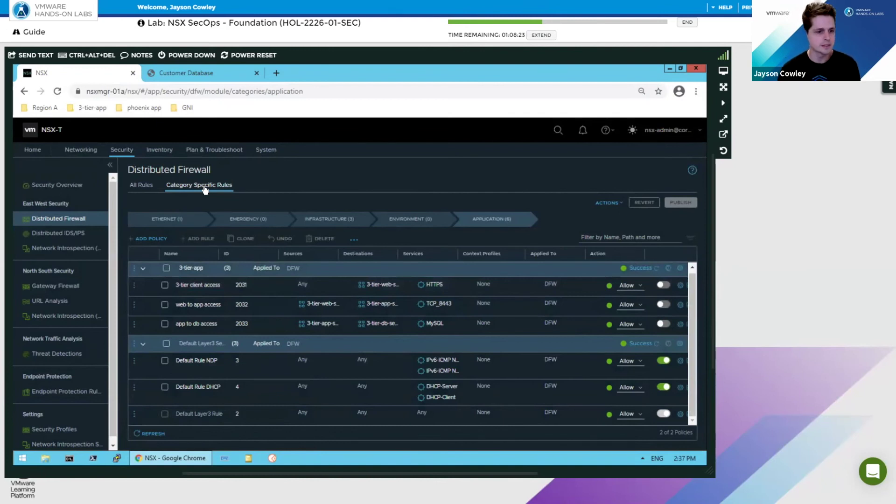
pyautogui.click(198, 151)
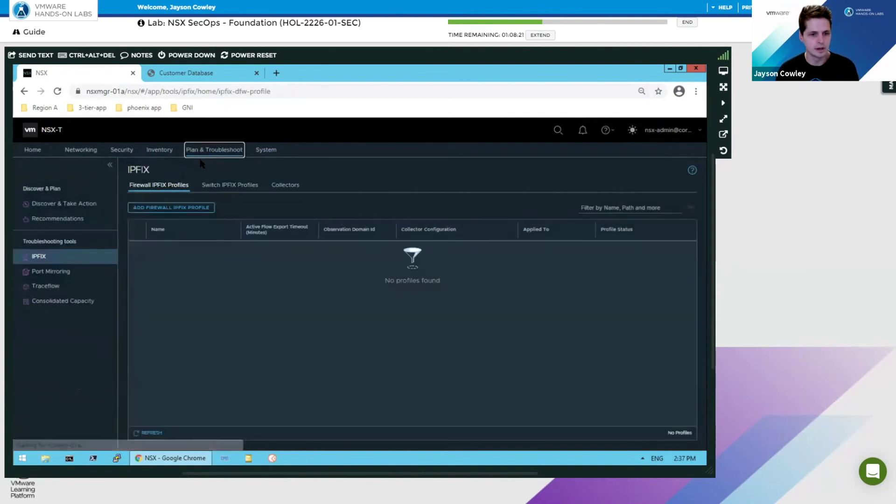
pyautogui.click(71, 208)
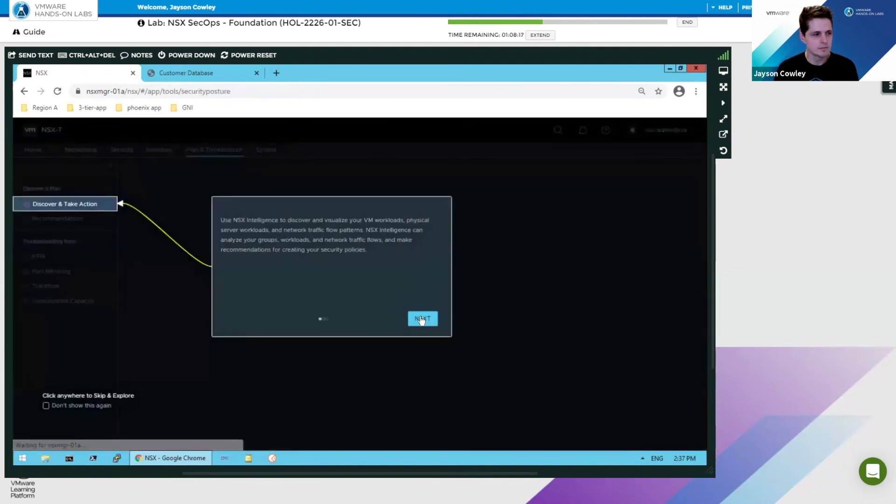
pyautogui.click(420, 320)
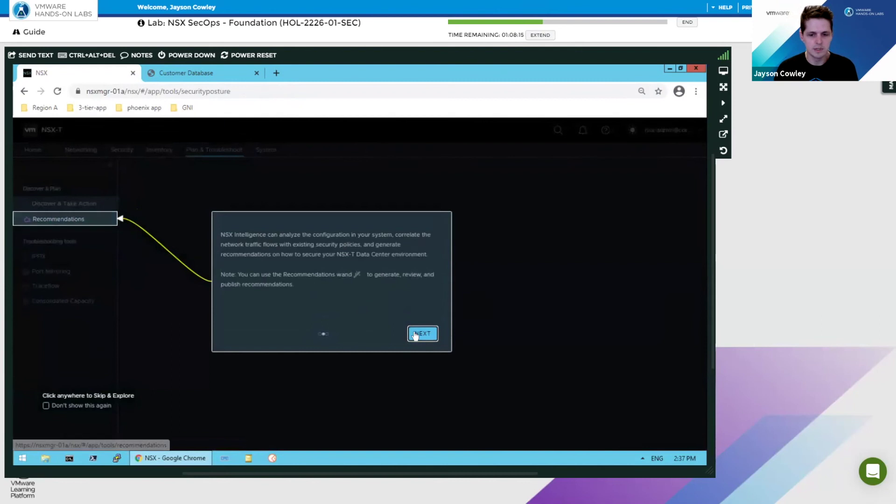
pyautogui.click(417, 334)
pyautogui.click(325, 371)
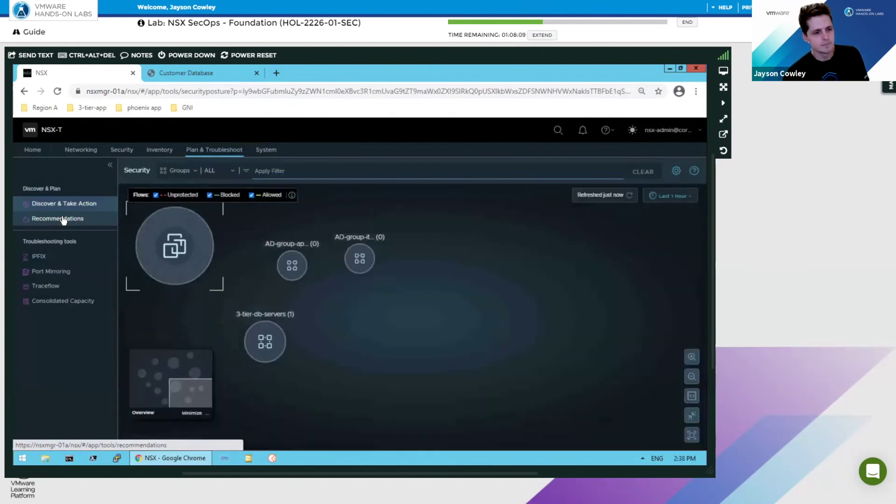
# Step: Check the details of the 3-tier-app recommendation and open its recommended policy rules for review
pyautogui.click(63, 219)
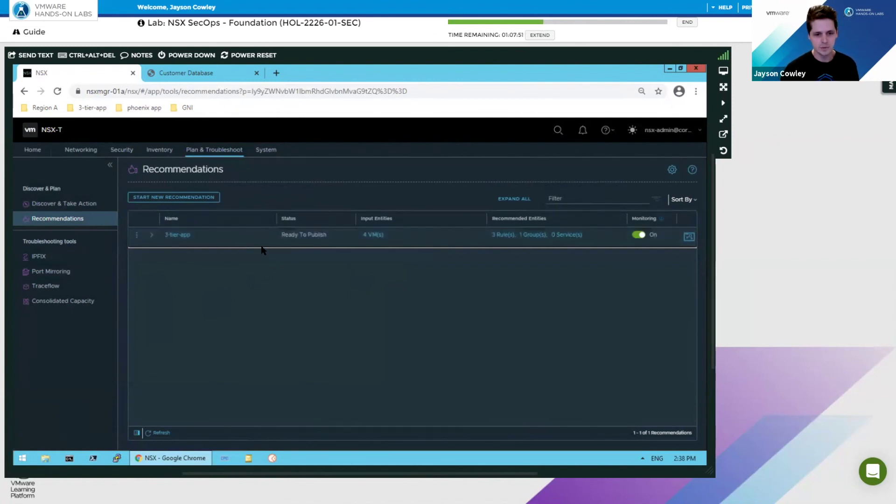
pyautogui.click(152, 235)
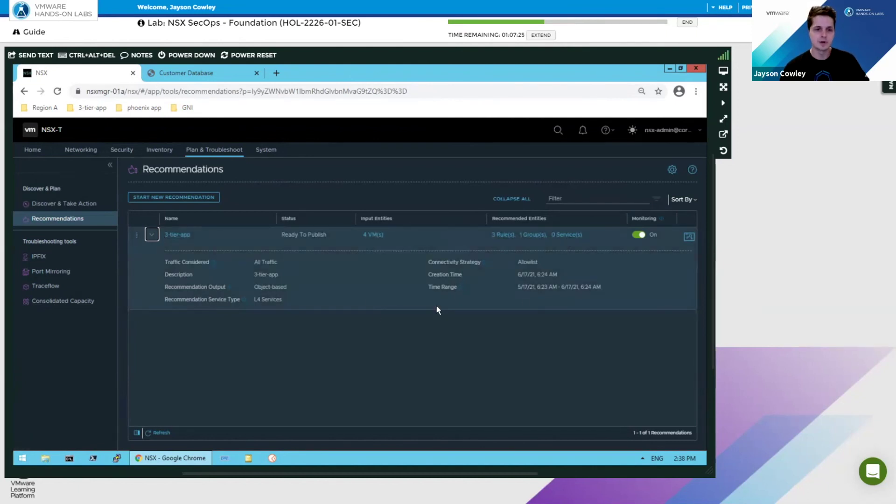
pyautogui.click(177, 235)
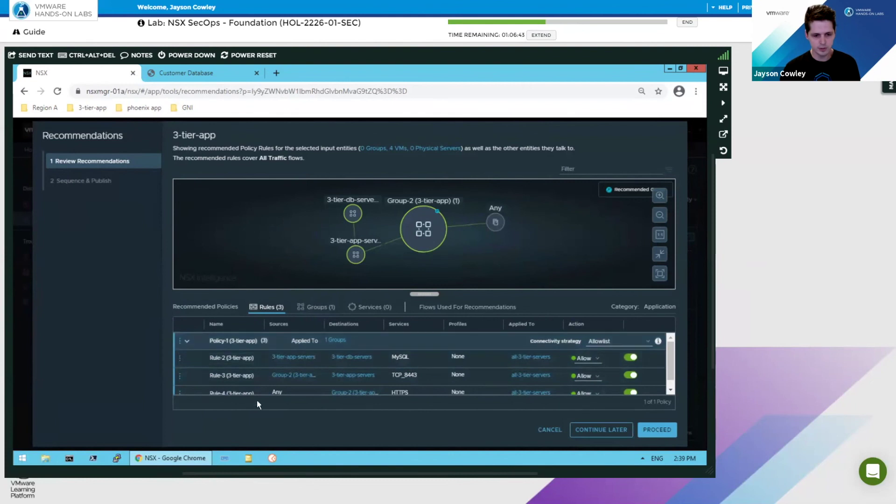
# Step: Rename the recommended group Group-2 (3-tier-app) as 3-tier-web-servers and set its description to "Created by NSX Intelligence"
pyautogui.click(314, 309)
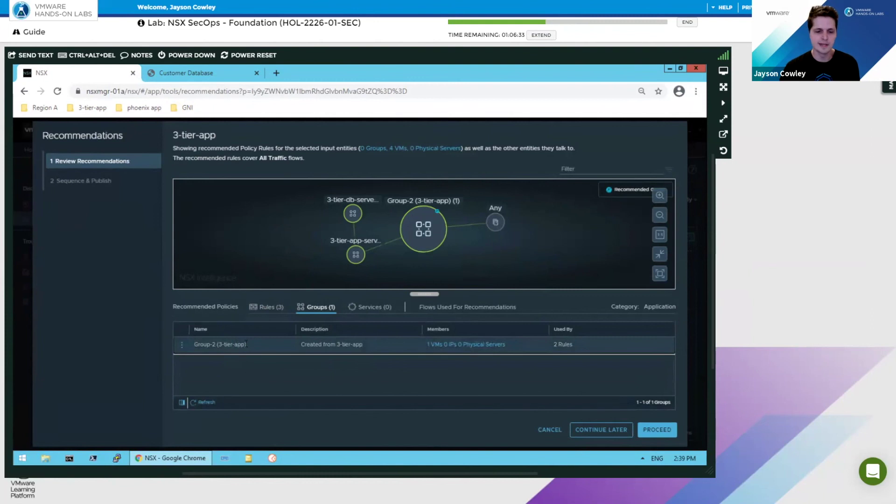
pyautogui.click(181, 345)
pyautogui.click(205, 341)
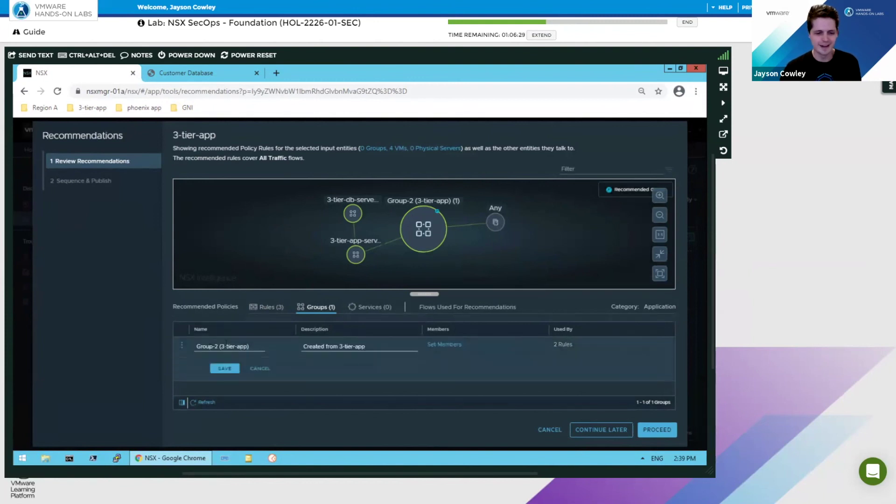
pyautogui.moveTo(250, 345); pyautogui.dragTo(195, 346)
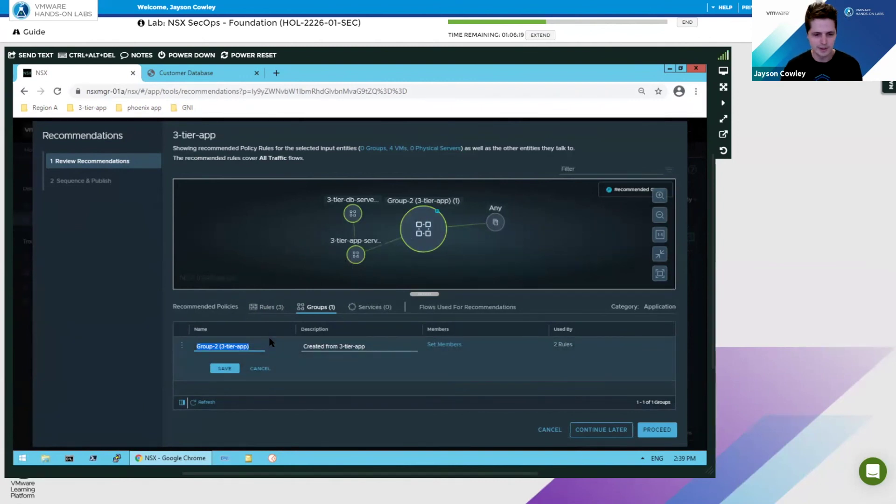
pyautogui.write('3-tier-web-servers')
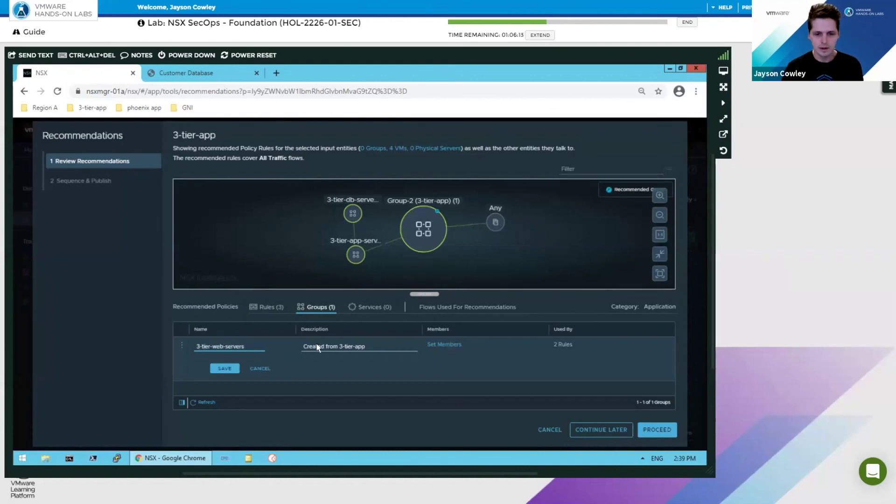
pyautogui.moveTo(368, 347); pyautogui.dragTo(302, 348)
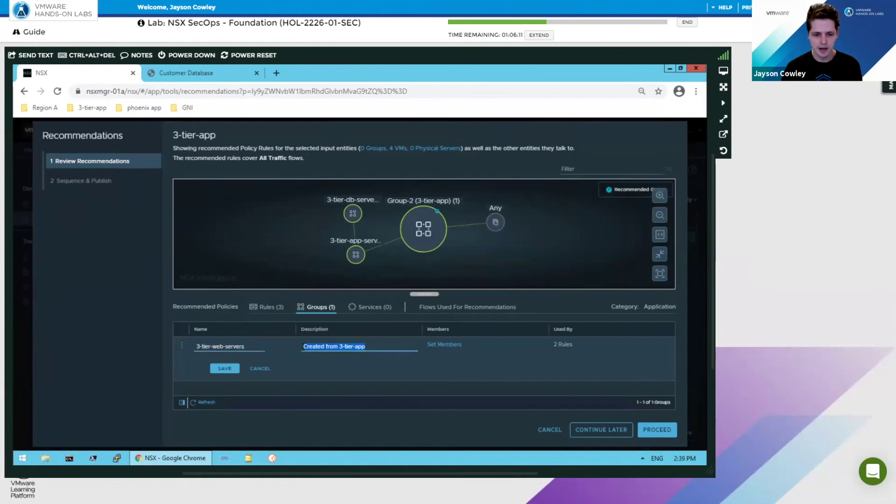
pyautogui.click(314, 353)
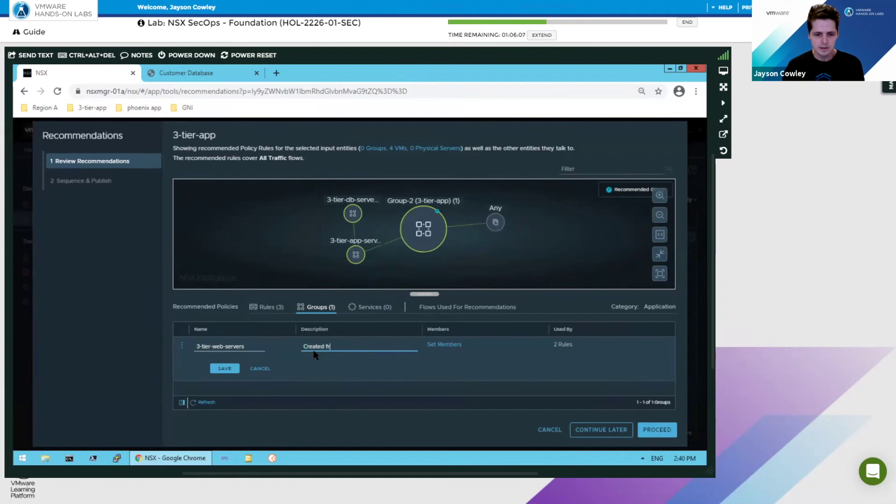
pyautogui.write('by NSX Intelligence')
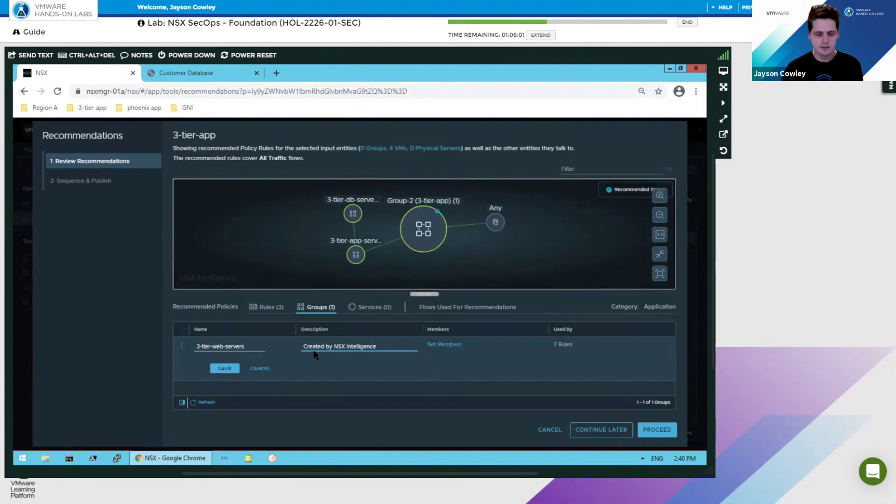
# Step: Add the web-02a VM to the recommended web server group's members alongside web-01a and save the group
pyautogui.click(441, 345)
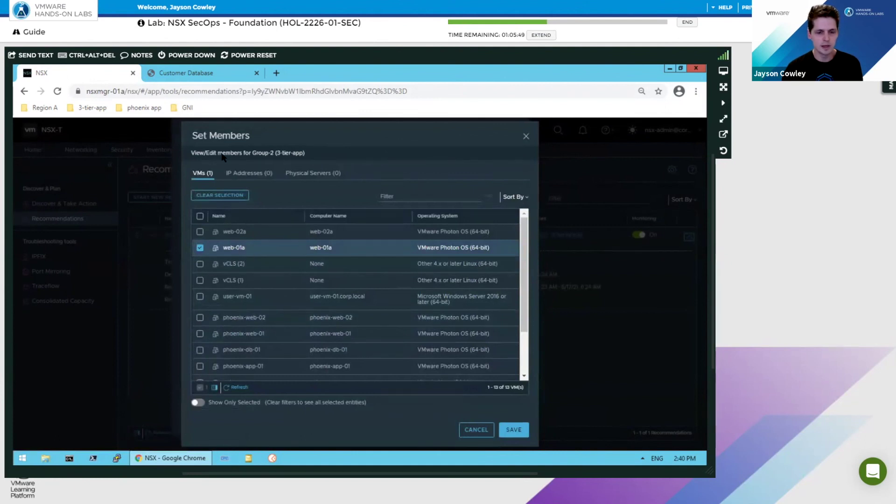
pyautogui.click(188, 72)
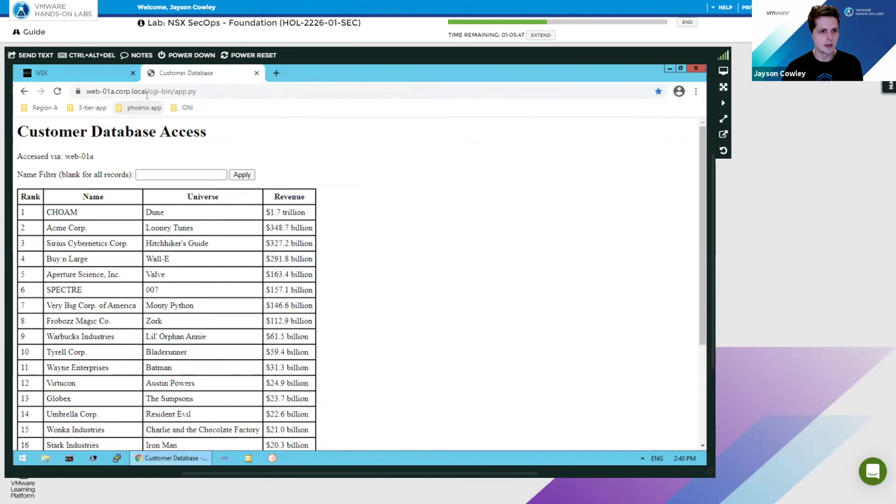
pyautogui.click(85, 71)
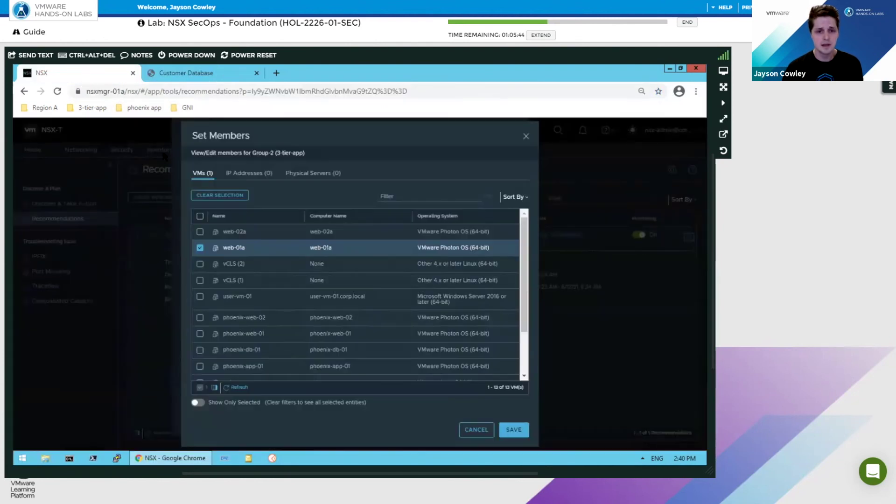
pyautogui.click(201, 232)
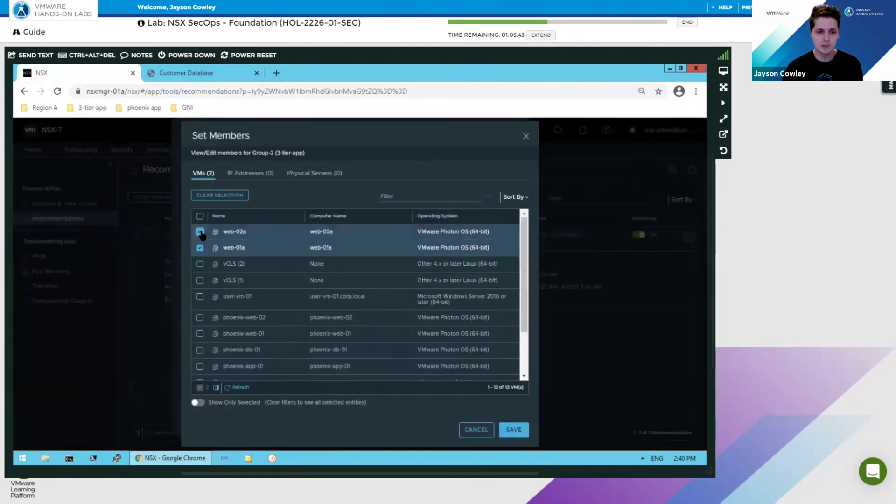
pyautogui.click(504, 425)
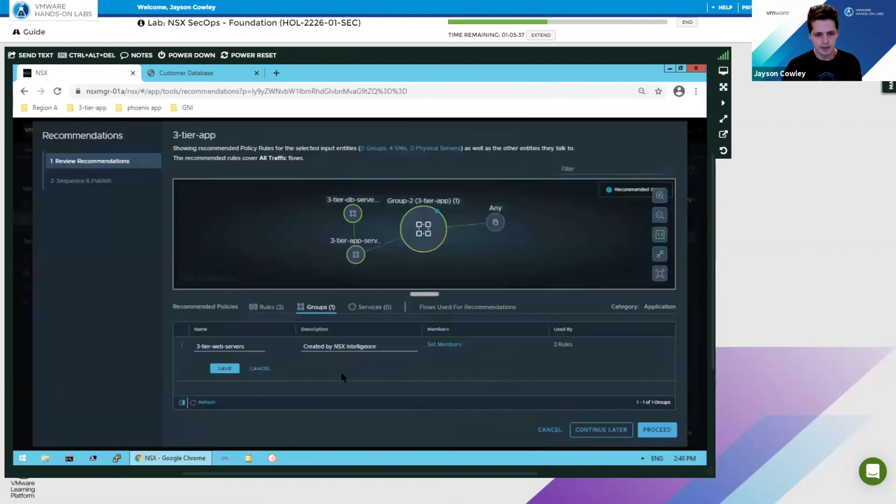
pyautogui.click(225, 368)
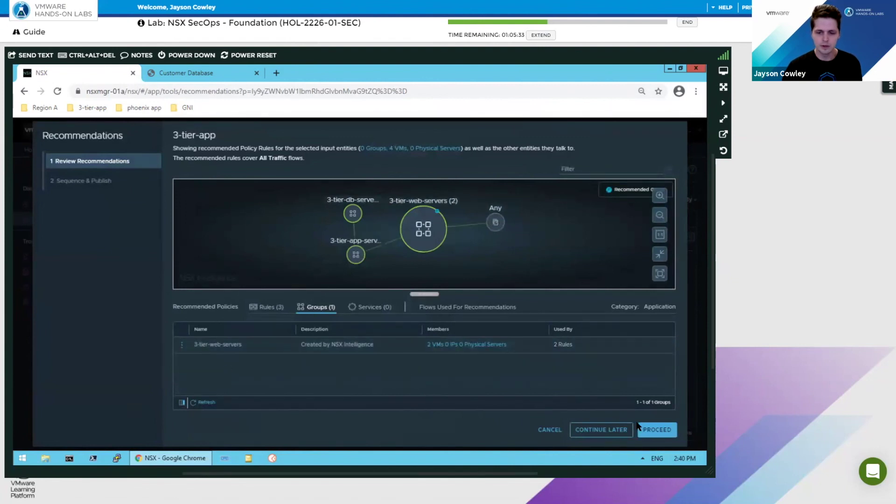
# Step: Rename the recommended policy Policy-1 (3-tier-app) as "3-Tier-App by NSX Intelligence"
pyautogui.click(267, 307)
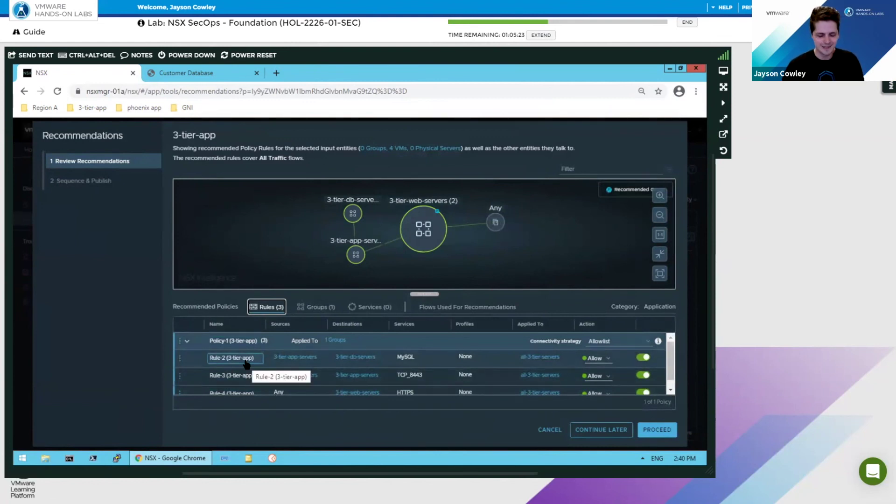
pyautogui.click(239, 342)
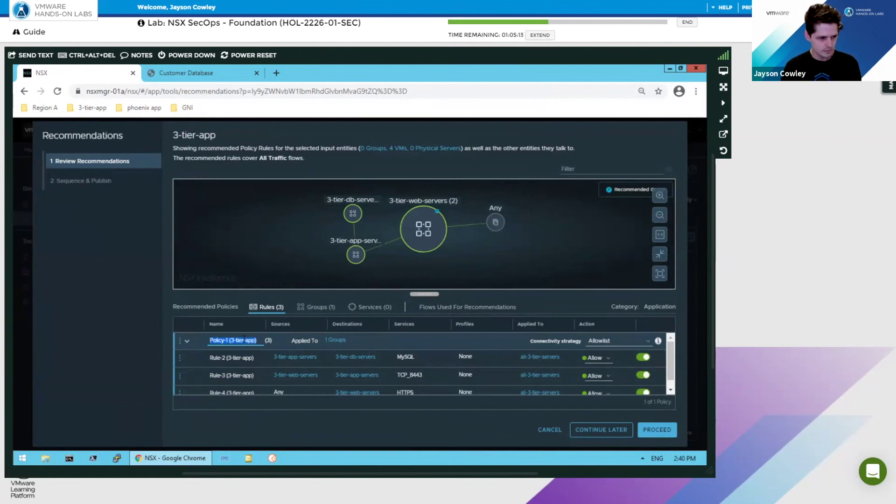
pyautogui.press('BackSpace')
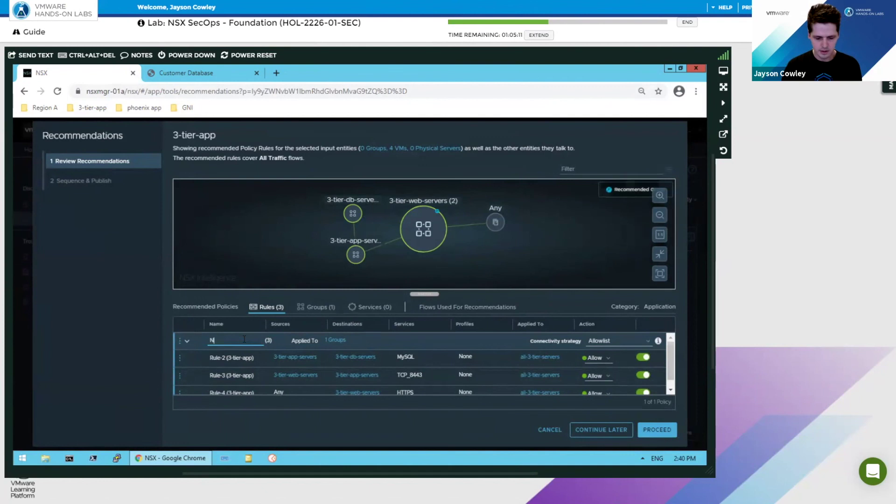
pyautogui.write('3-Tier')
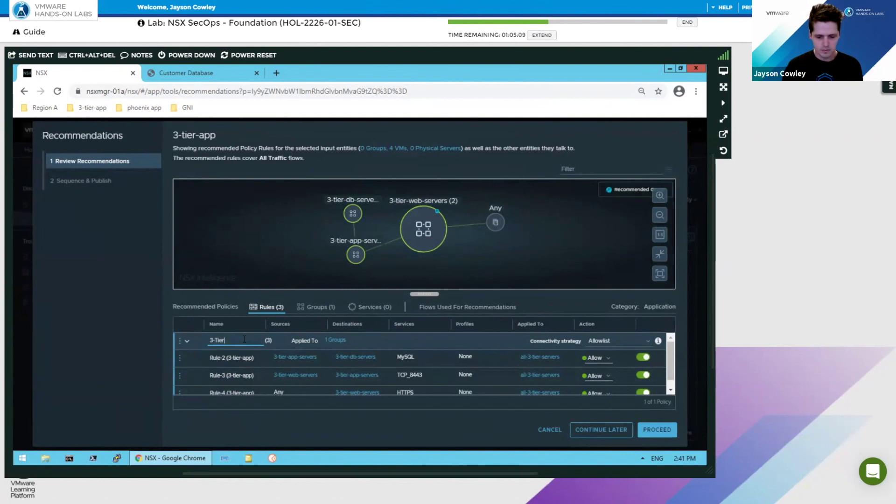
pyautogui.write('-App by NSX')
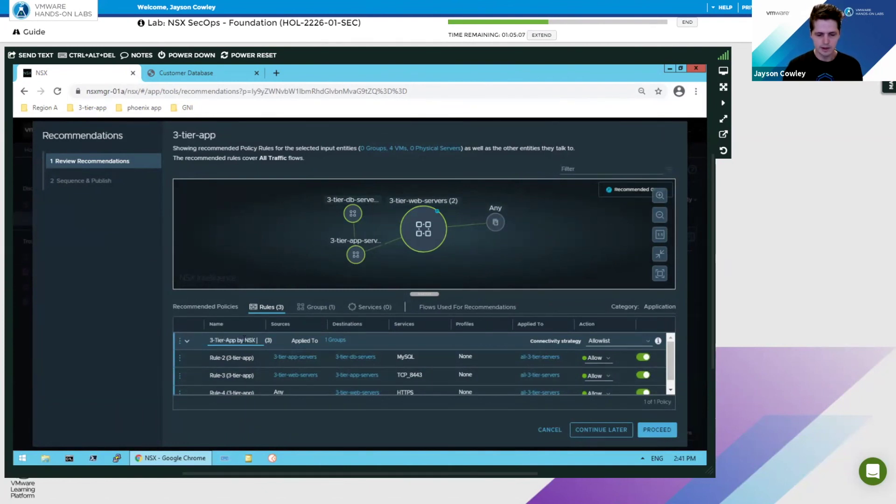
pyautogui.write(' Intelligence')
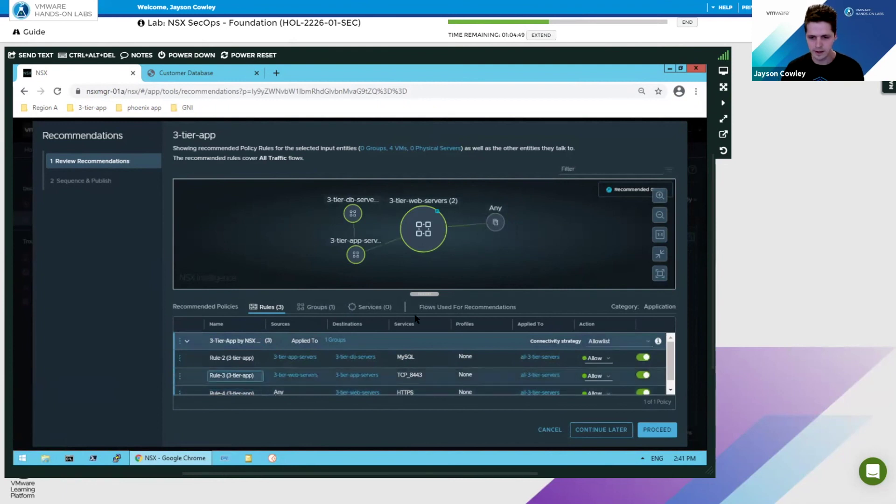
# Step: Enlarge the recommended rules area and rename the HTTPS rule from Any to the web servers as "Client to Web"
pyautogui.moveTo(425, 265); pyautogui.dragTo(425, 242)
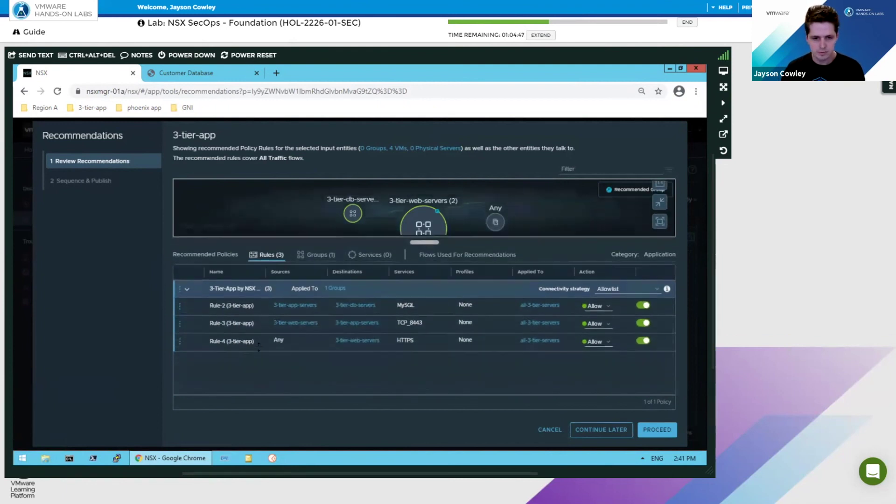
pyautogui.click(180, 341)
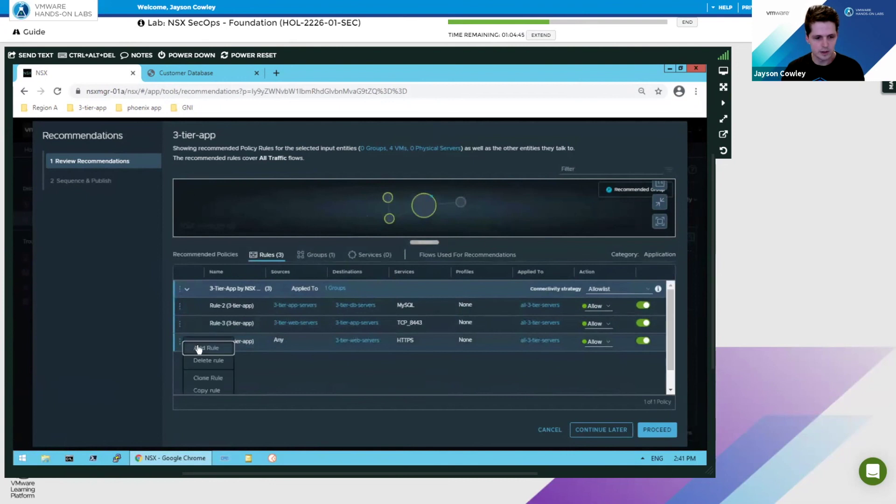
pyautogui.click(235, 341)
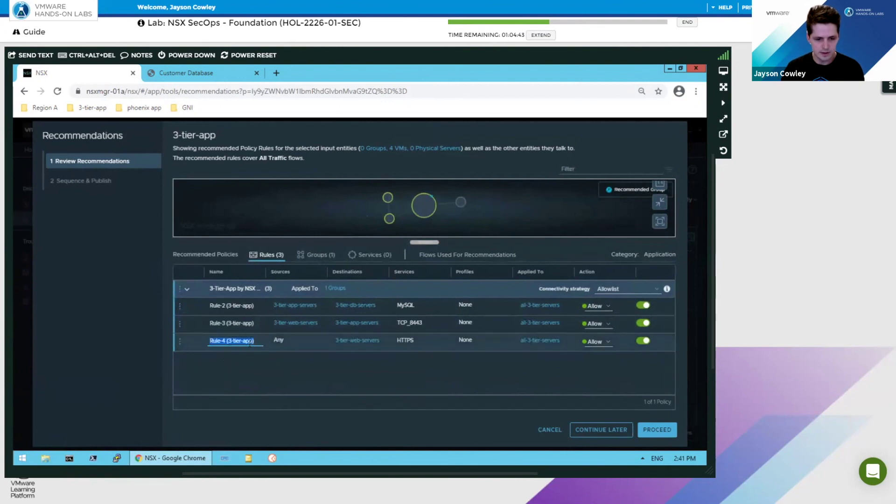
pyautogui.write('Client to Web')
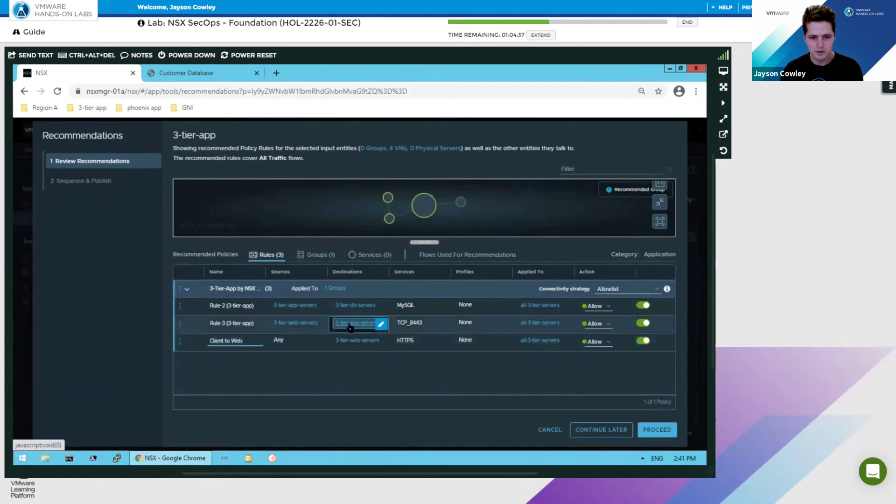
# Step: Rename the TCP_8443 rule as "Web to App" and the MySQL rule as "App to DB"
pyautogui.click(250, 325)
pyautogui.tripleClick(254, 323)
pyautogui.write('Web to')
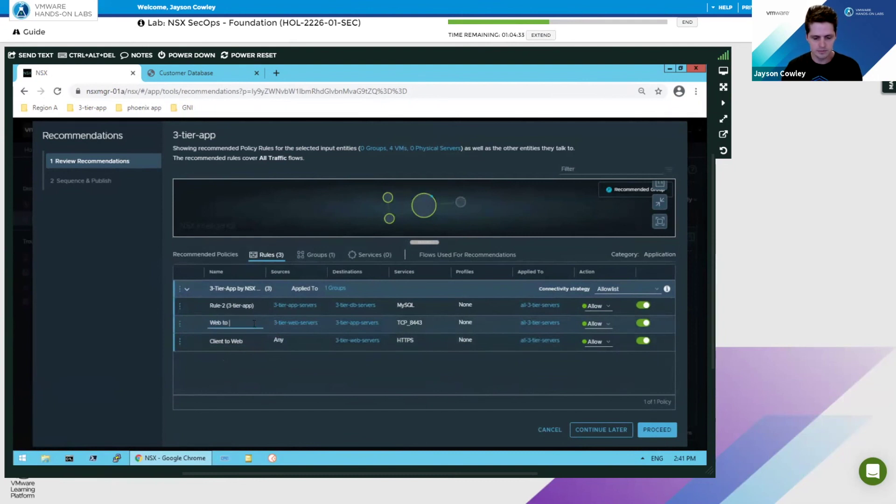
pyautogui.write(' App')
pyautogui.click(258, 304)
pyautogui.tripleClick(259, 304)
pyautogui.write('App')
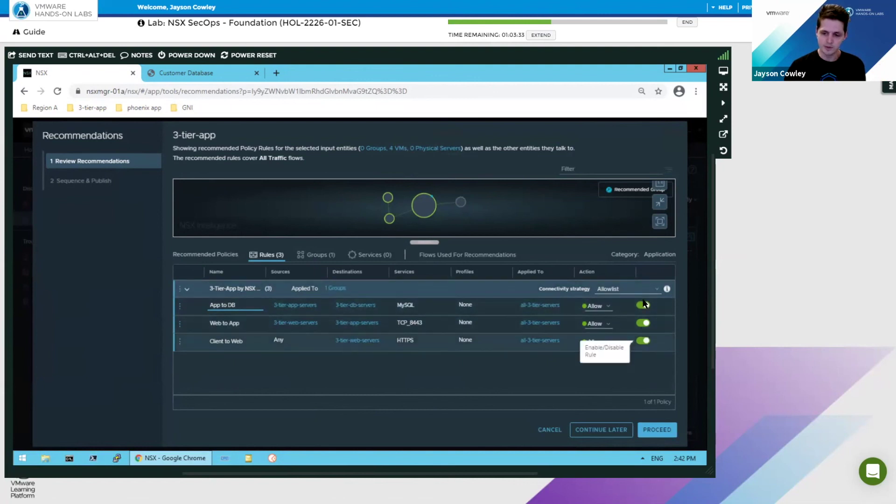
# Step: Proceed to sequencing the recommendation and compare the rules in the existing 3-tier-app policy with those in the recommended policy
pyautogui.click(644, 430)
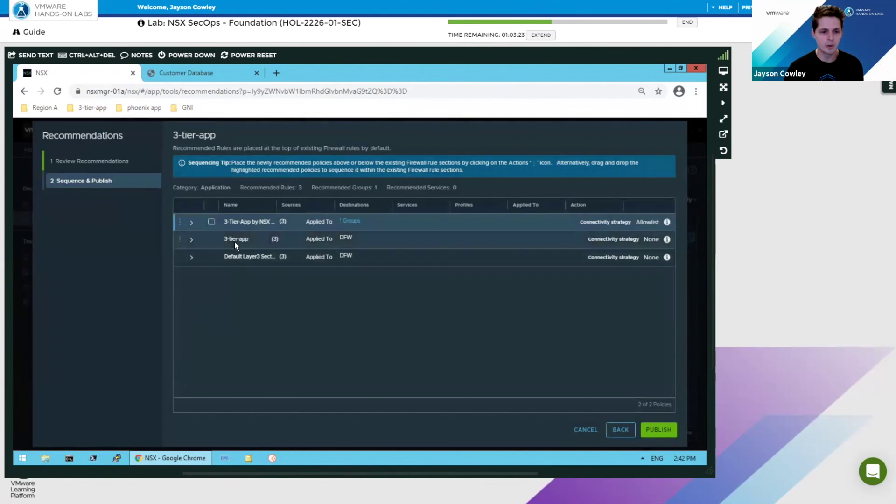
pyautogui.click(191, 240)
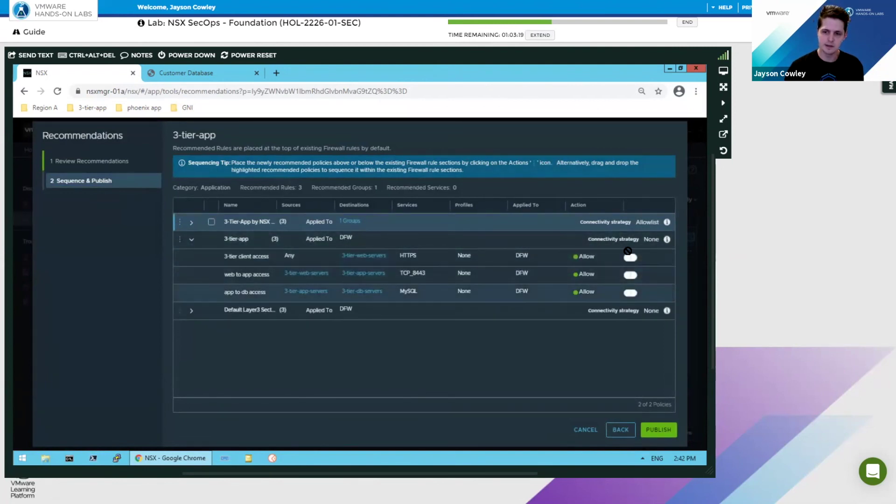
pyautogui.click(191, 222)
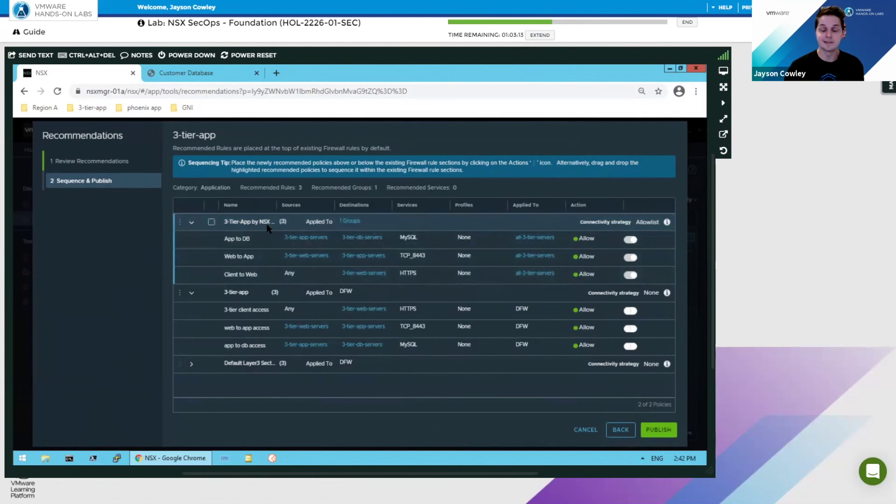
pyautogui.click(191, 223)
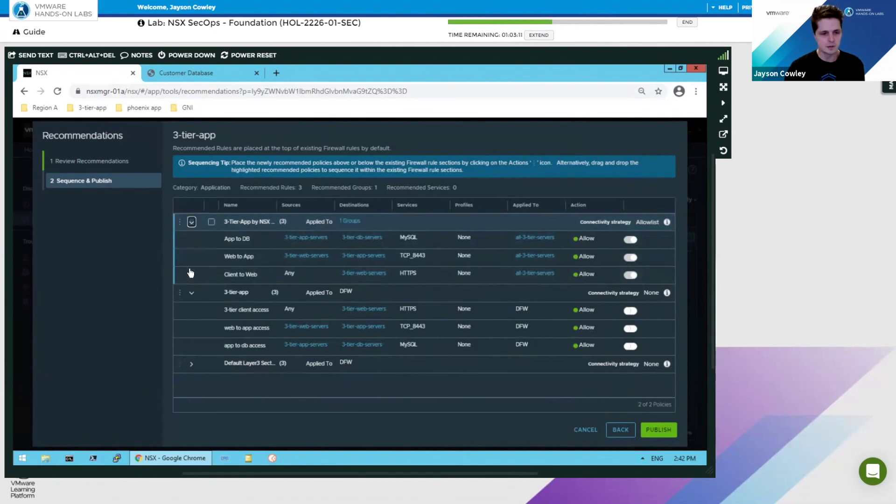
pyautogui.click(192, 241)
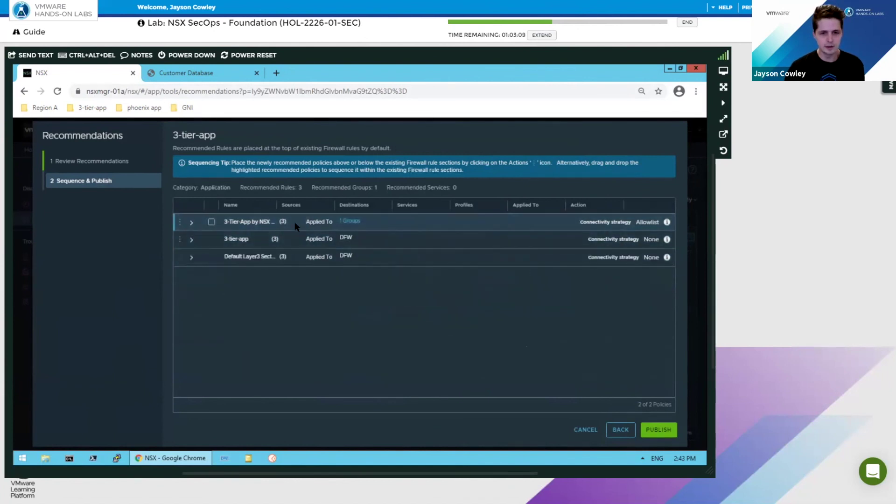
# Step: Move the recommended policy between the existing 3-tier-app policy and the default Layer 3 section, and publish the recommended rules
pyautogui.moveTo(293, 224); pyautogui.dragTo(293, 247)
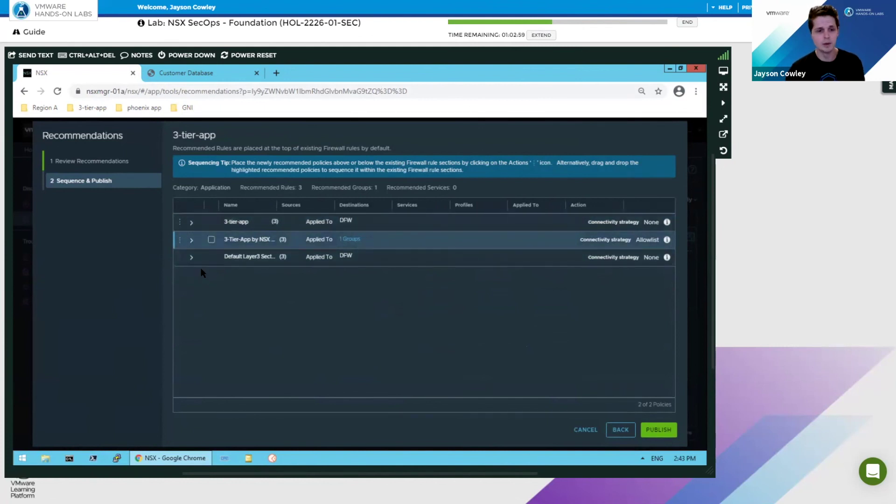
pyautogui.click(192, 240)
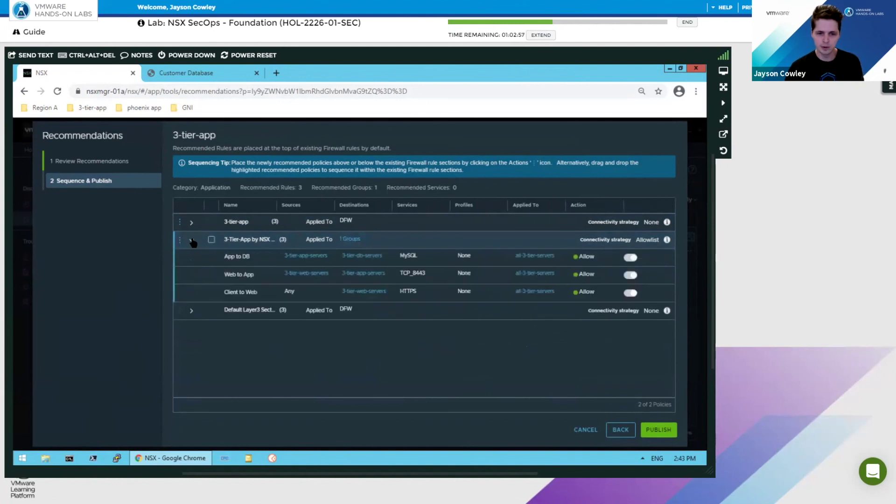
pyautogui.click(191, 240)
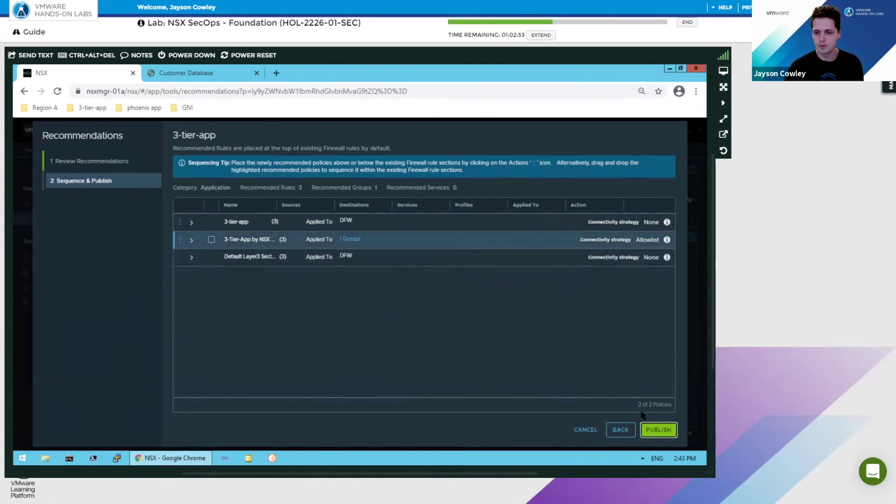
pyautogui.click(656, 428)
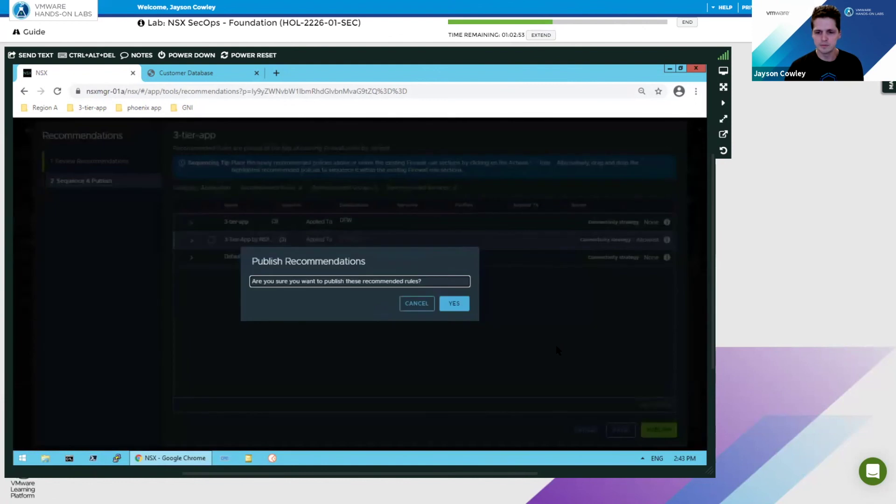
pyautogui.click(454, 305)
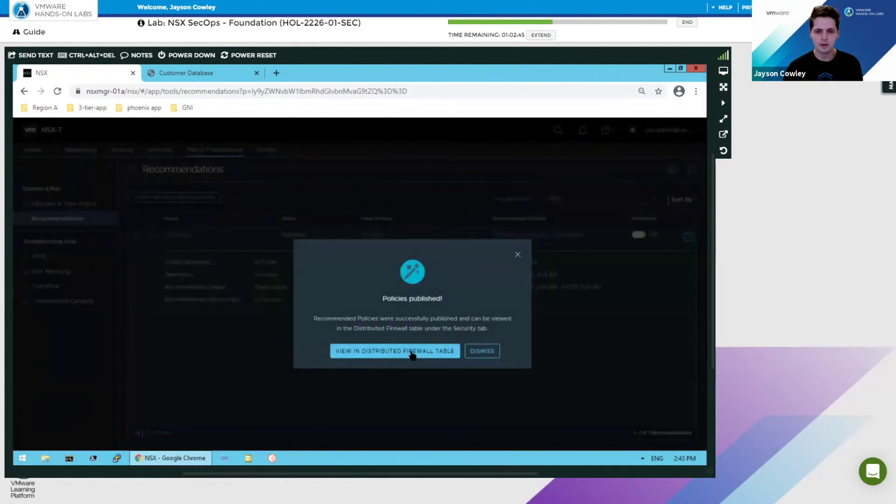
# Step: View the published policies in the Distributed Firewall table and expand the recommended 3-tier policy and the default Layer 3 section
pyautogui.click(413, 354)
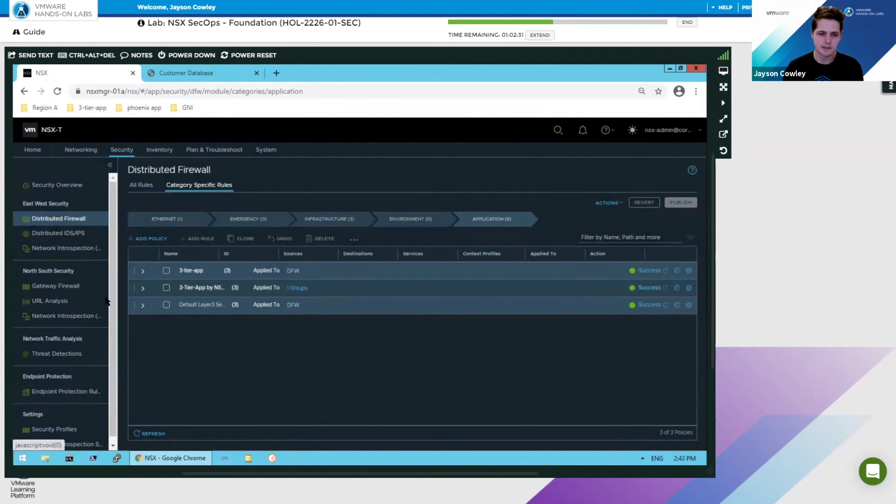
pyautogui.click(143, 288)
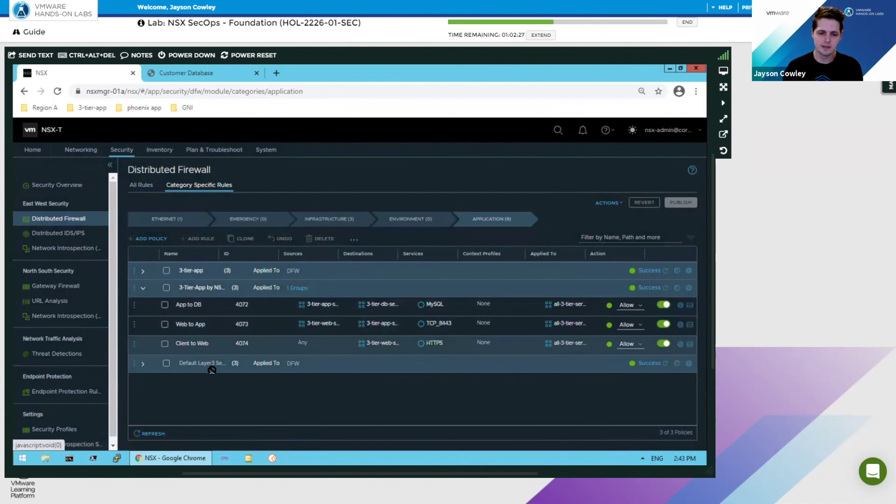
pyautogui.click(143, 364)
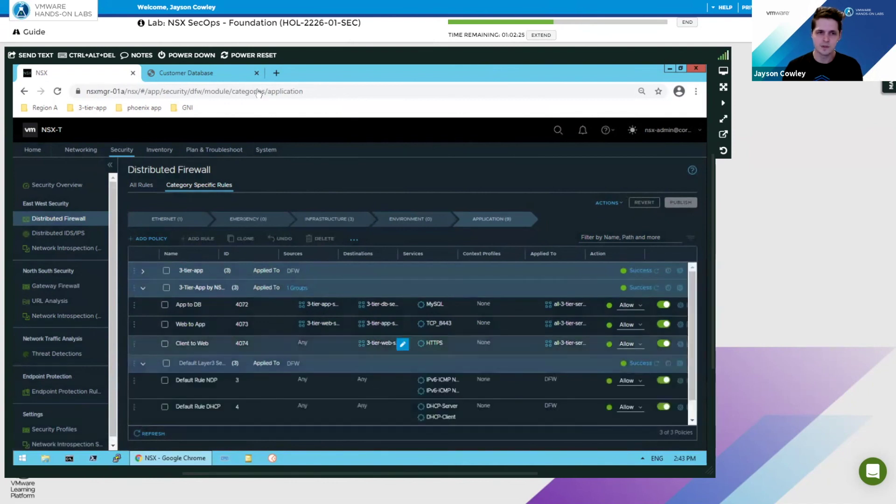
# Step: Check the Customer Database page, set the Default Layer3 Rule's action to Reject and publish the firewall change
pyautogui.click(205, 73)
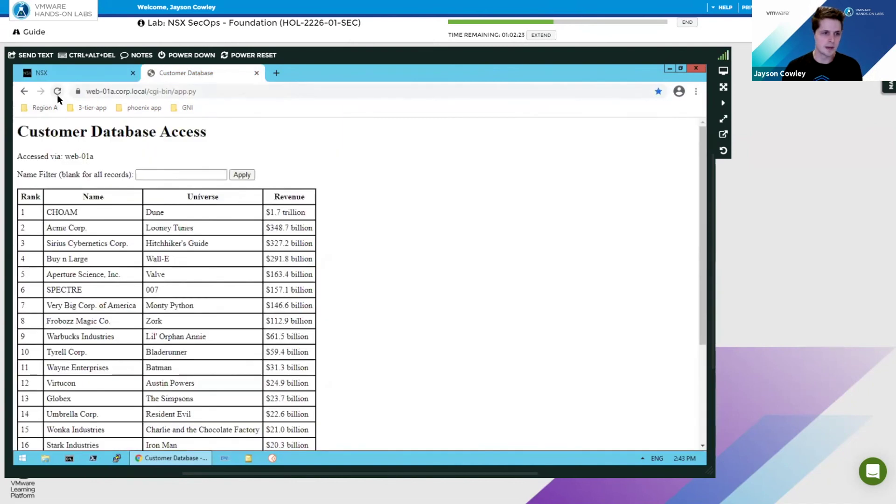
pyautogui.click(74, 73)
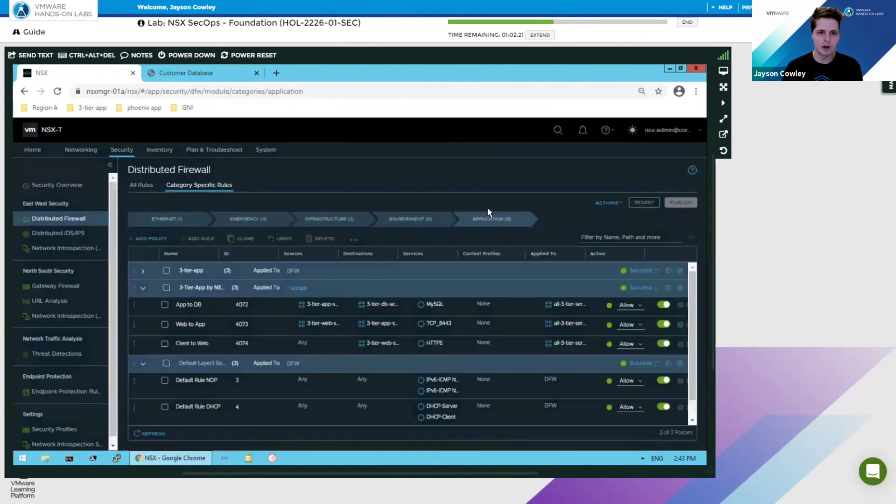
pyautogui.moveTo(689, 298); pyautogui.dragTo(688, 332)
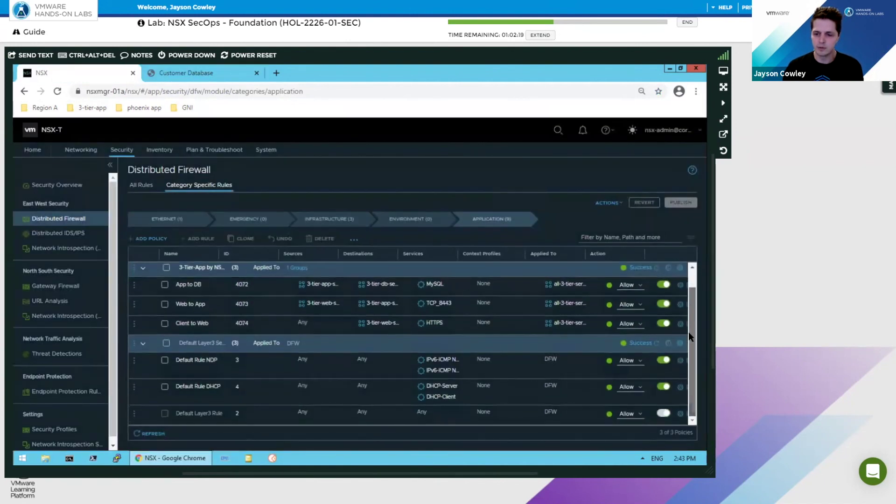
pyautogui.click(630, 439)
pyautogui.click(680, 202)
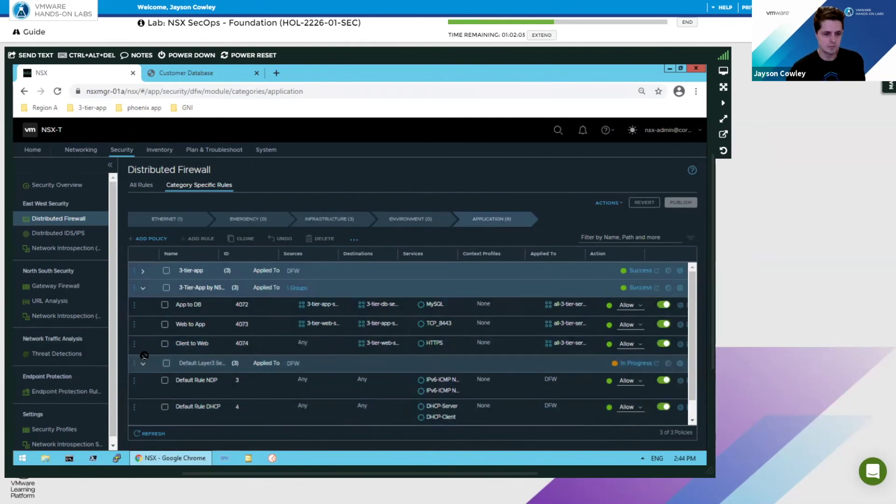
# Step: Review the Default Layer3 Rule's action and the rules in the original 3-tier-app policy, leaving both sections collapsed
pyautogui.scroll(-1, 427, 358)
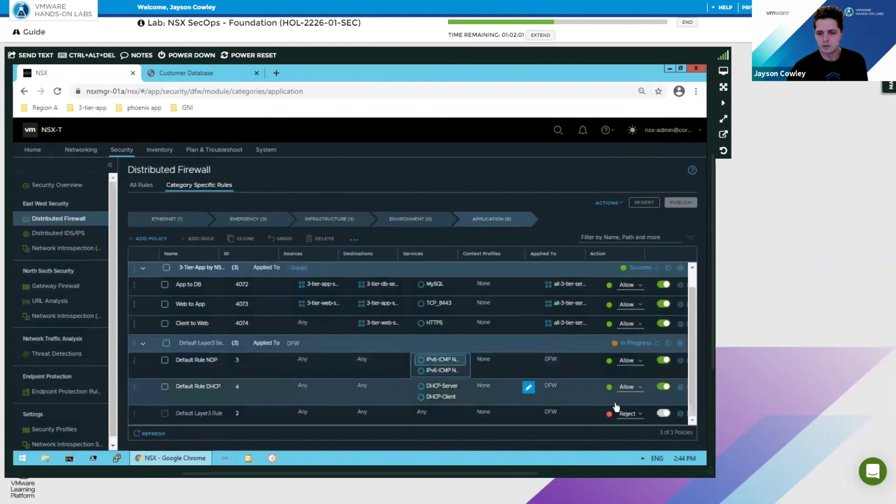
pyautogui.click(142, 343)
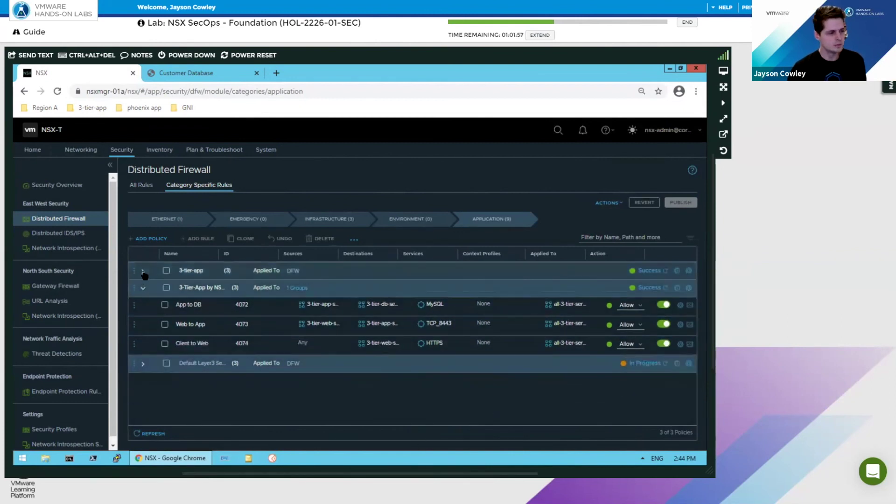
pyautogui.click(143, 271)
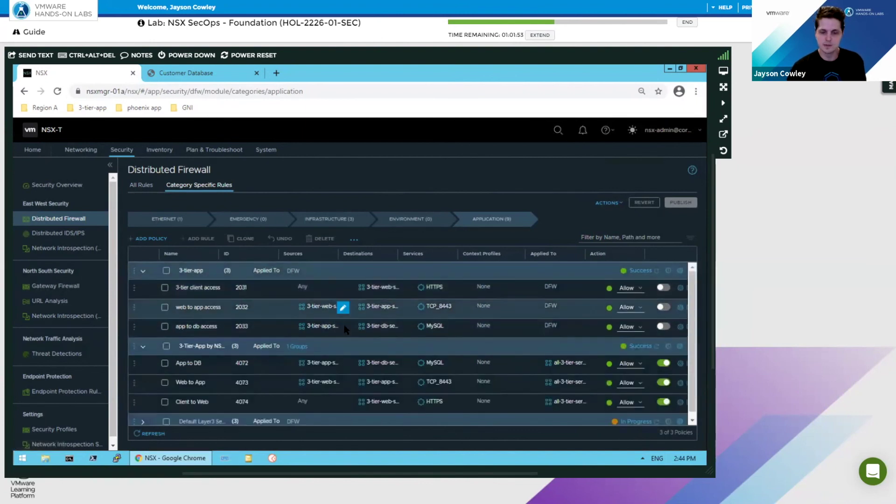
pyautogui.click(143, 271)
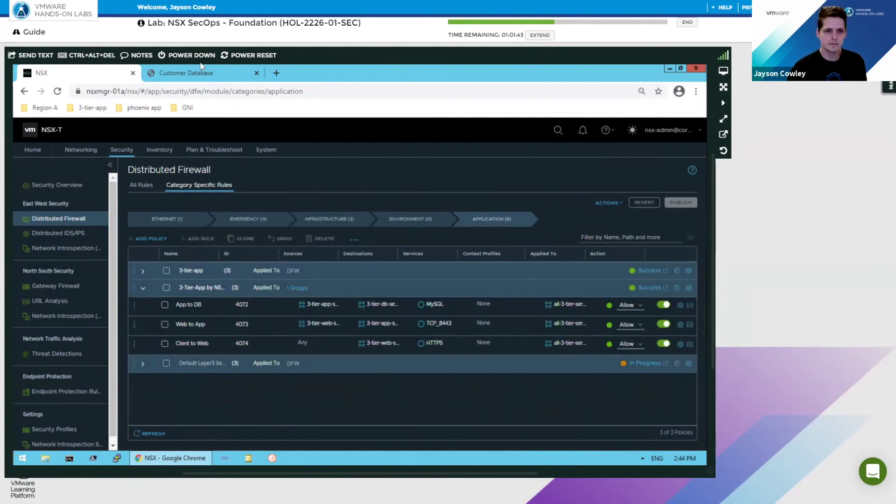
# Step: Test application access by reloading the Customer Database page and opening it through web-02a from the 3-tier-app bookmarks
pyautogui.click(167, 75)
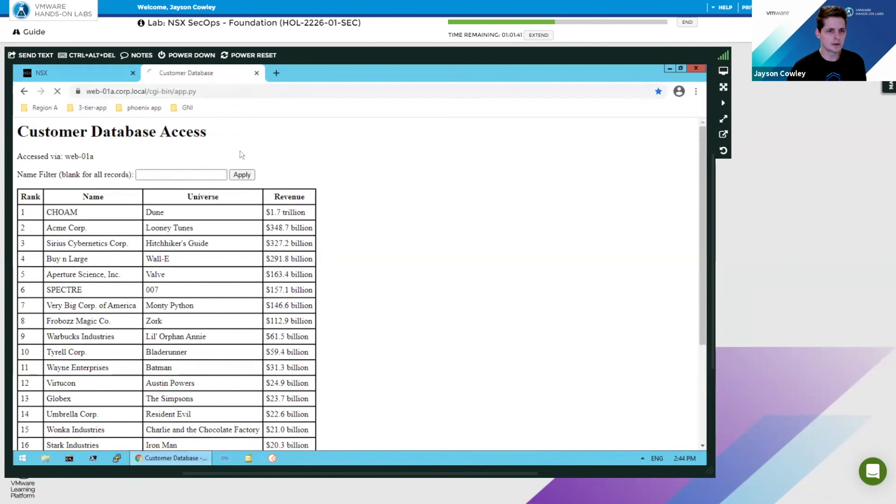
pyautogui.click(91, 109)
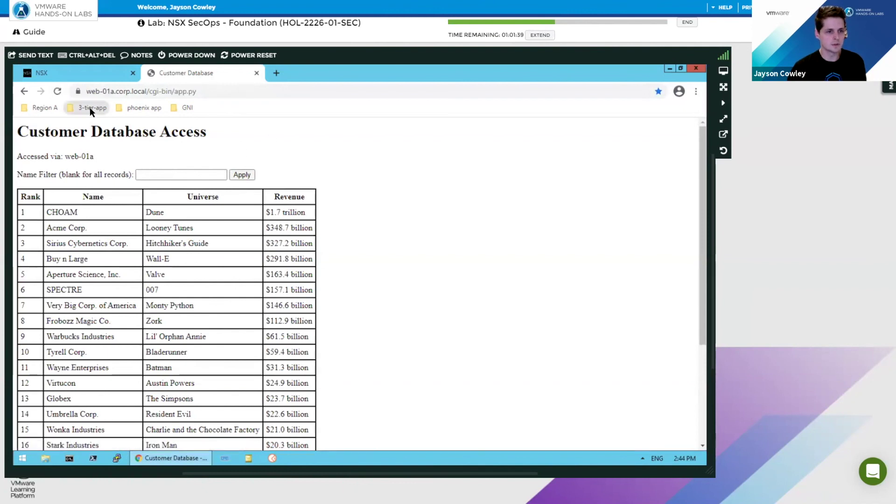
pyautogui.click(94, 133)
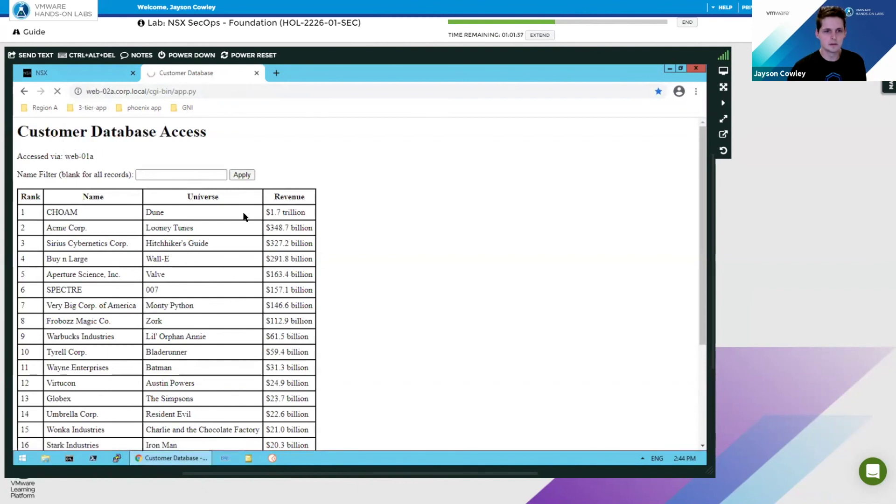
# Step: Return to the Distributed Firewall and examine the Web to App rule's source group and the Client to Web rule's destination group
pyautogui.click(89, 74)
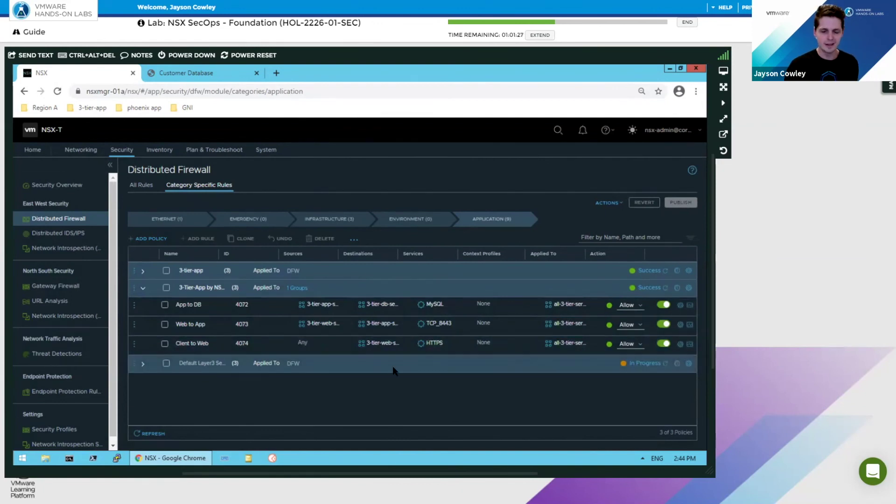
pyautogui.click(323, 323)
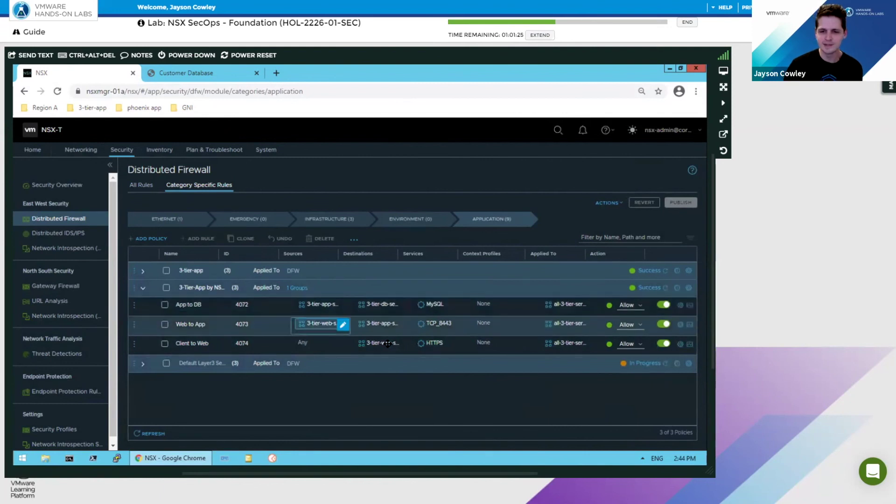
pyautogui.click(388, 344)
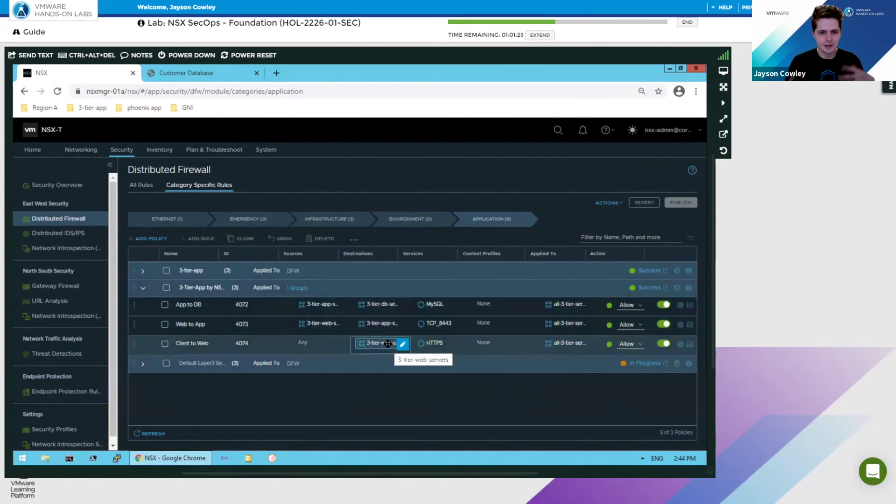